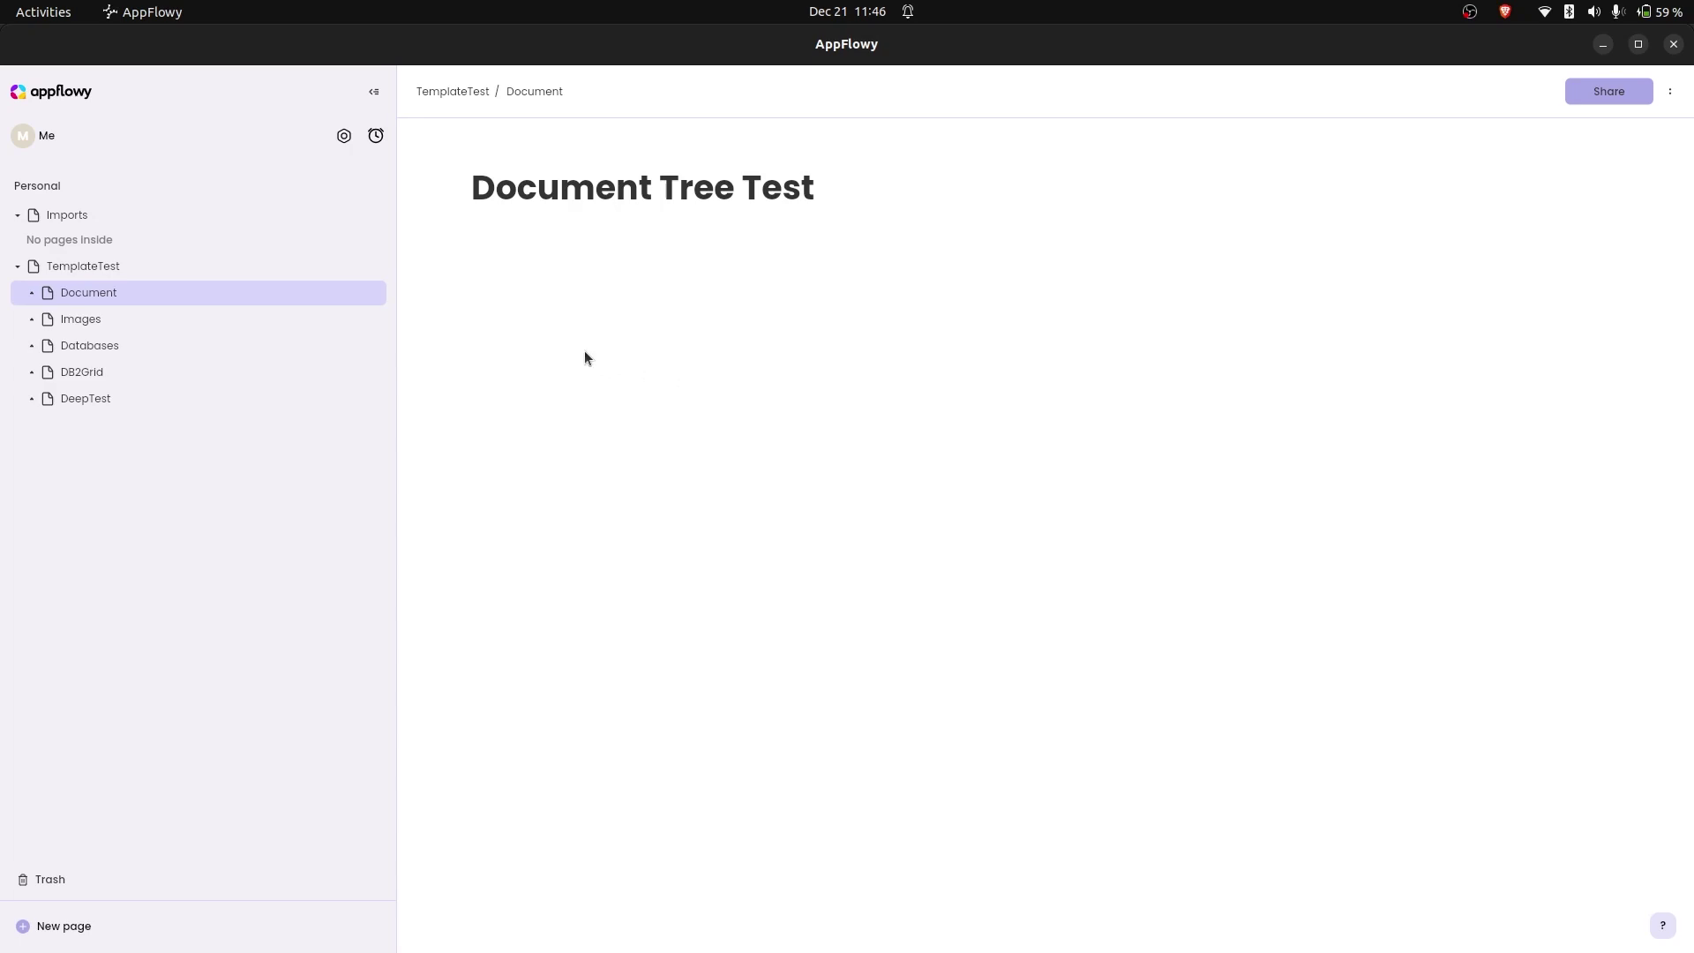
Open the All Template Tests page and select its Document, Images, Databases, DB2Grid and DeepTest bullets
{"action": "left_click", "coordinate": [16, 268]}
{"action": "left_click", "coordinate": [18, 265]}
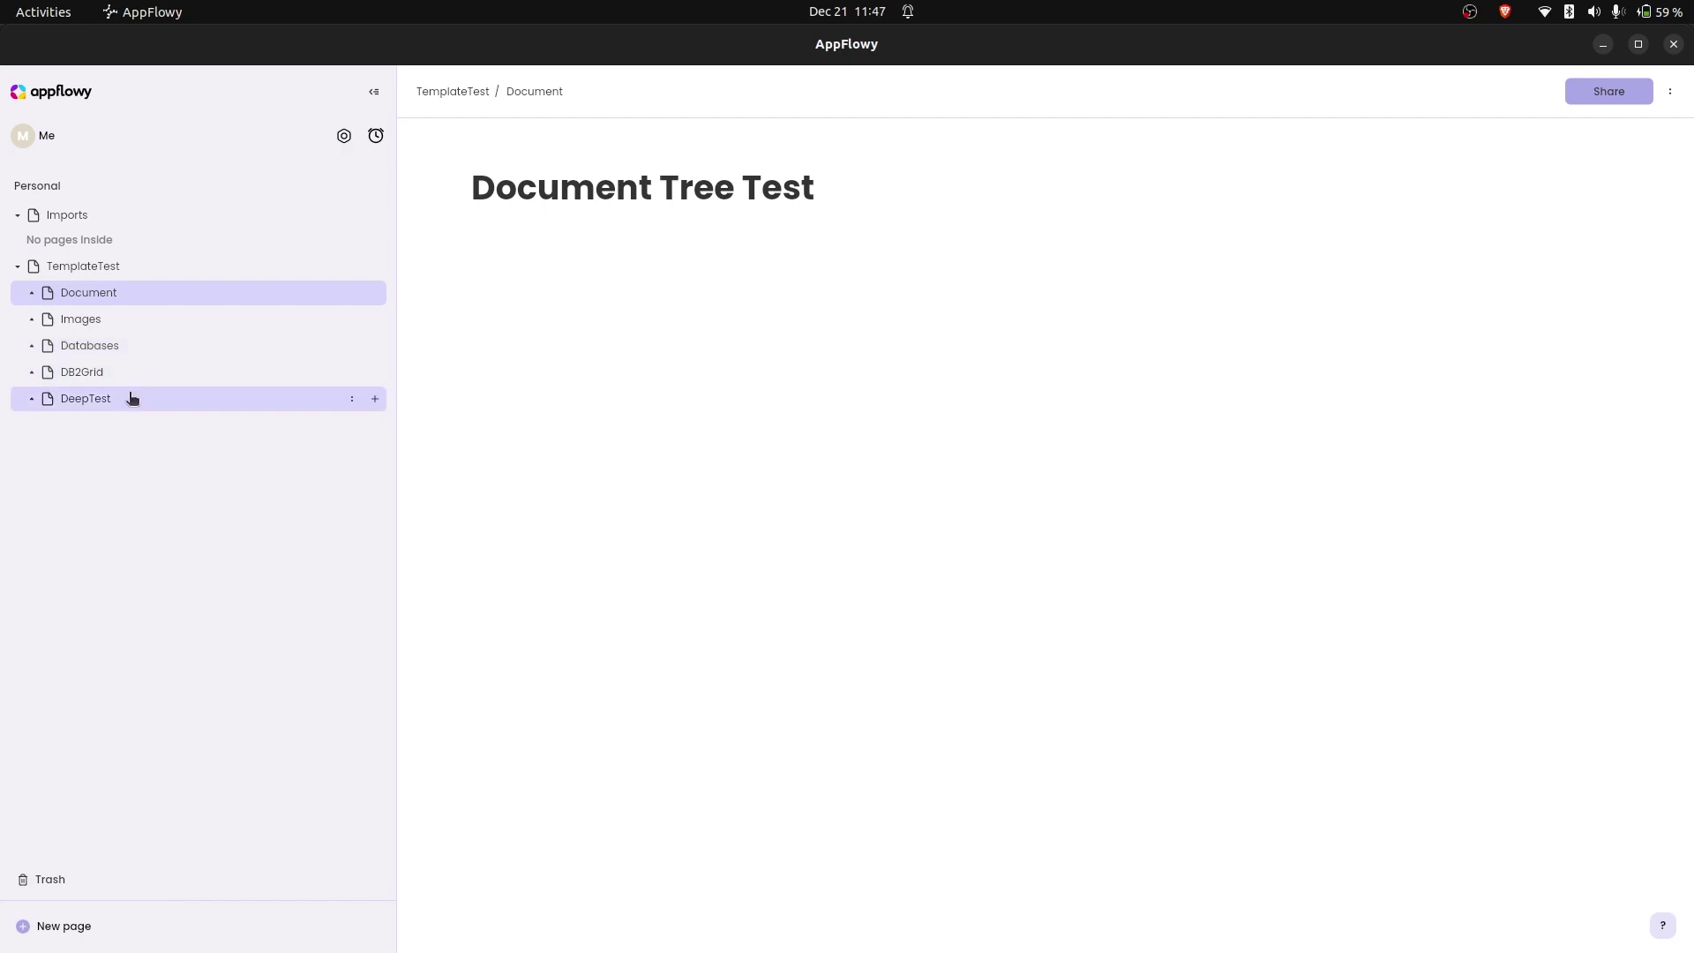
{"action": "left_click", "coordinate": [72, 266]}
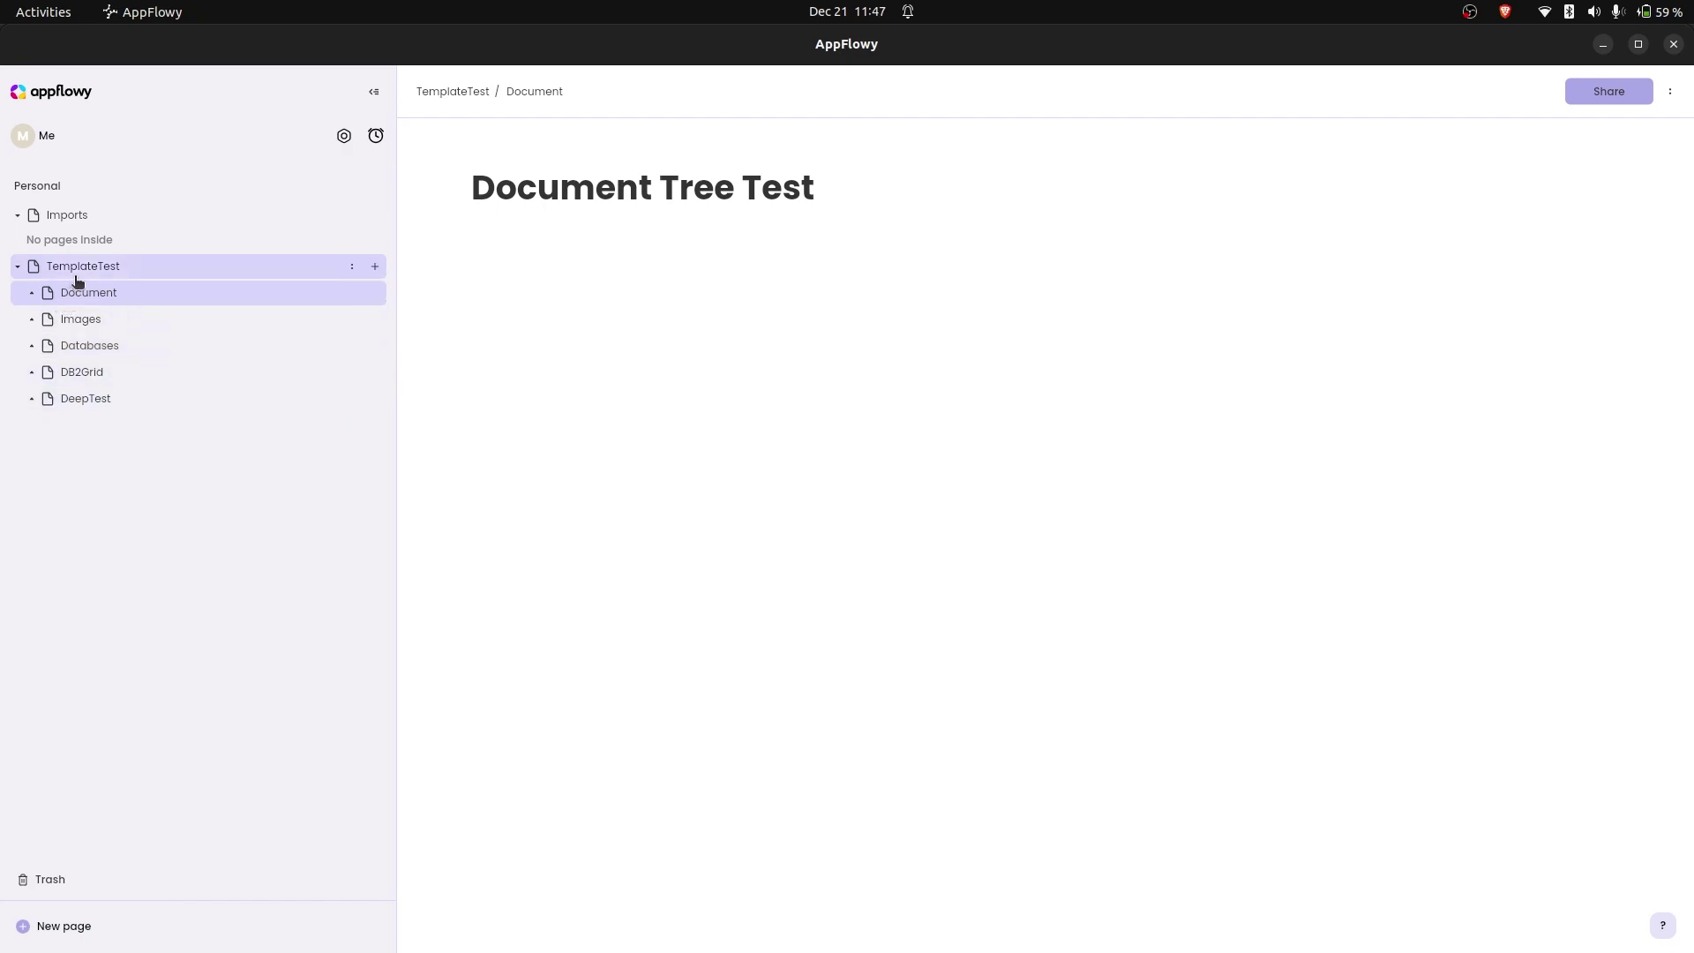
{"action": "left_click_drag", "start_coordinate": [532, 222], "coordinate": [825, 405]}
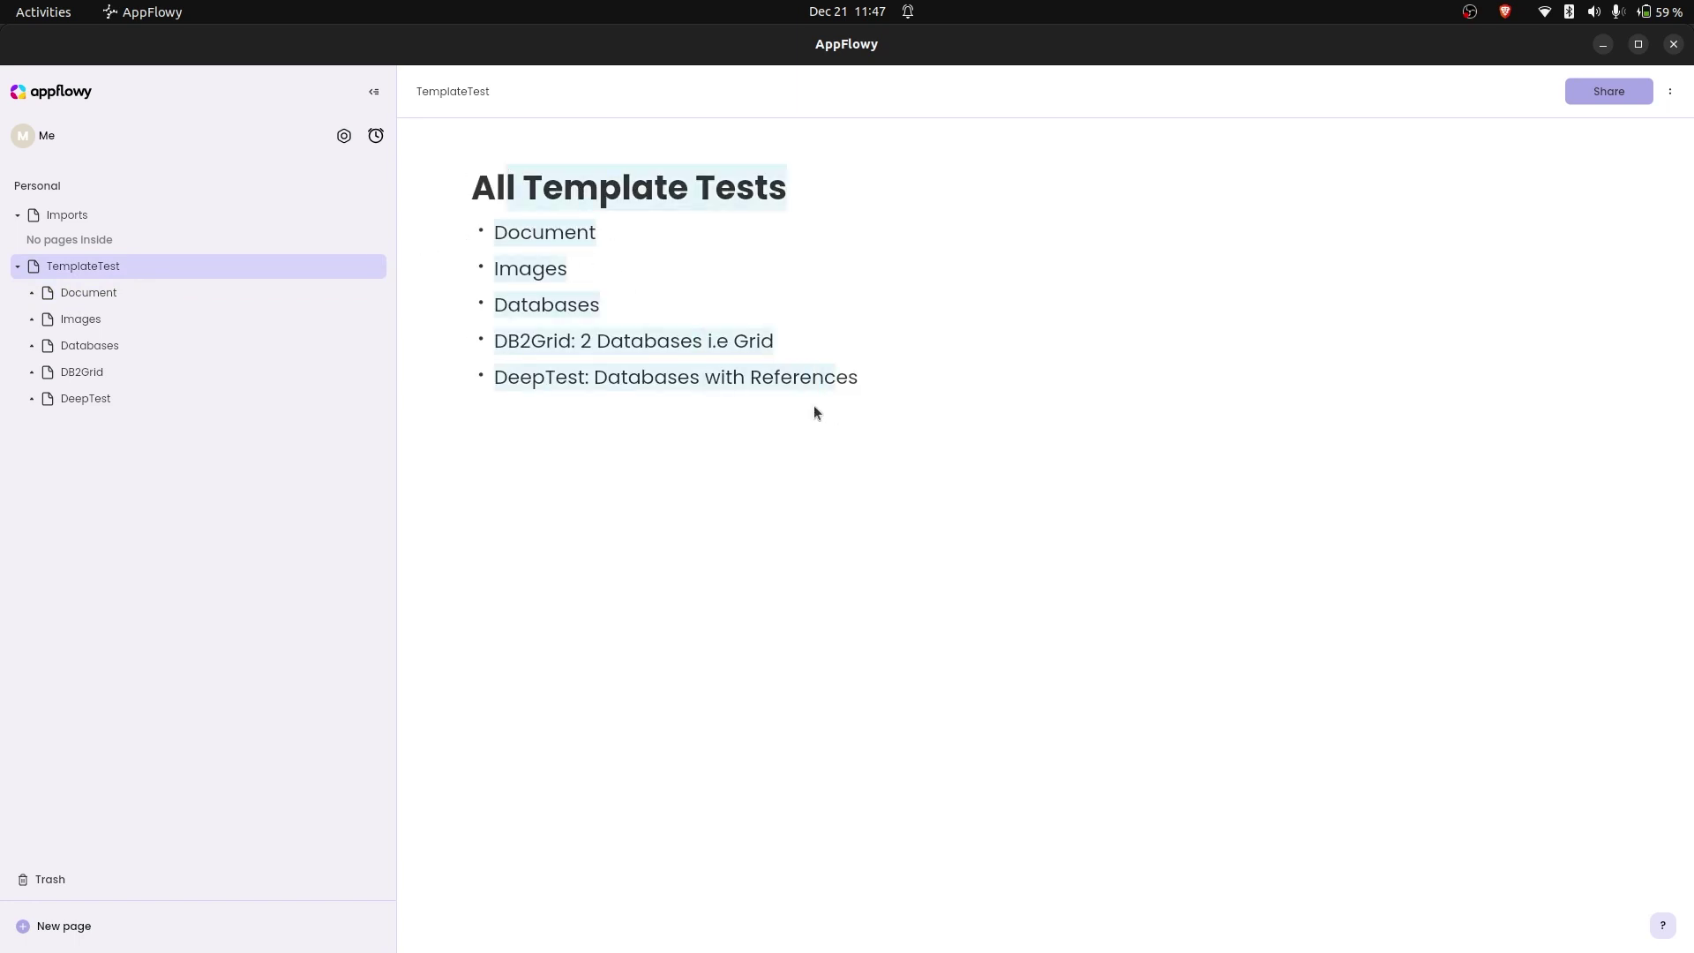
Expand Document's nested Untitled subpages and view Doc 2 and Doc 2.1
{"action": "left_click", "coordinate": [33, 295]}
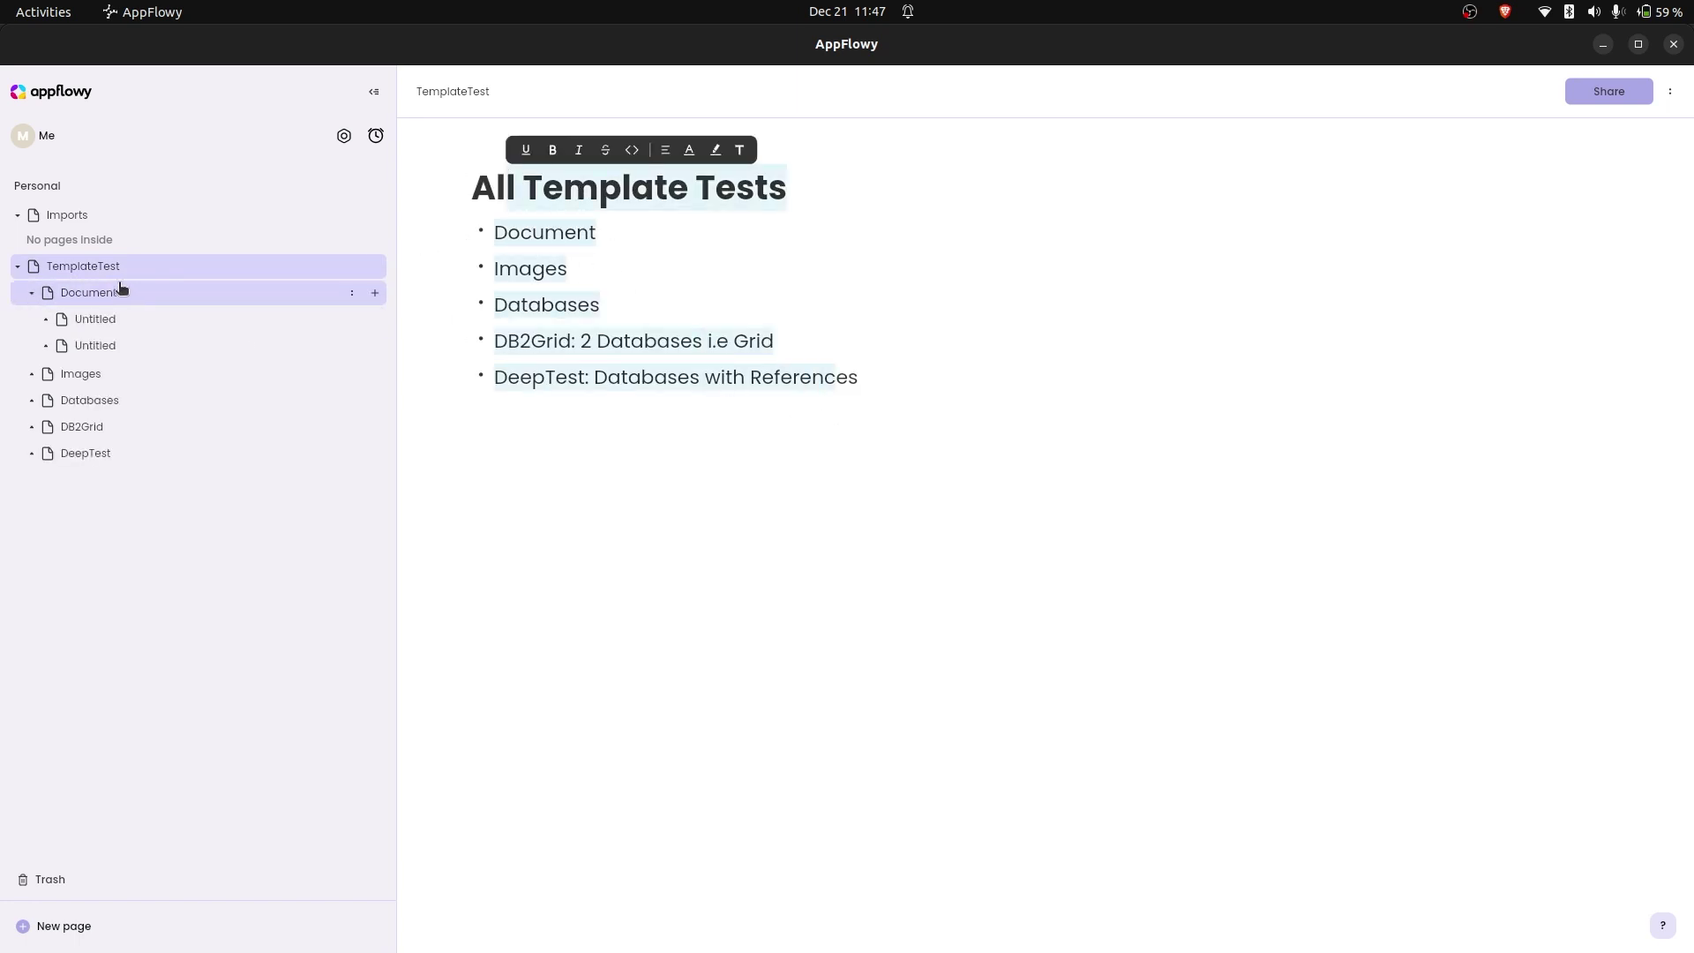
{"action": "left_click", "coordinate": [47, 320]}
{"action": "left_click", "coordinate": [47, 373]}
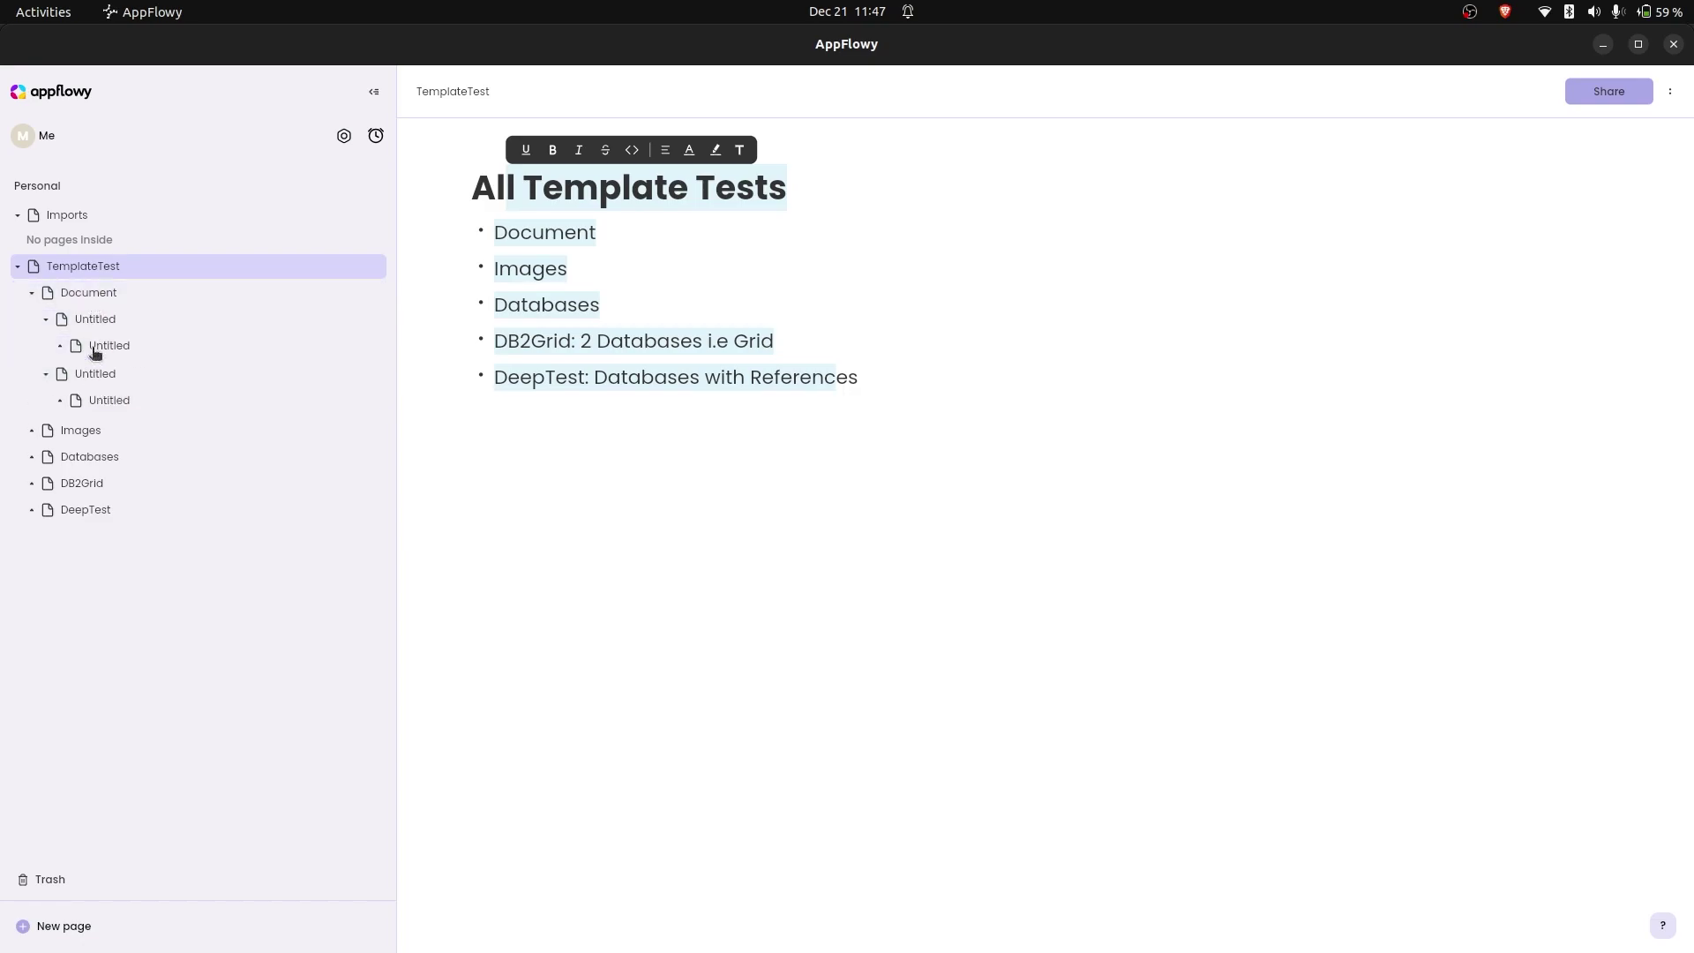
{"action": "left_click", "coordinate": [95, 374]}
{"action": "left_click", "coordinate": [147, 400]}
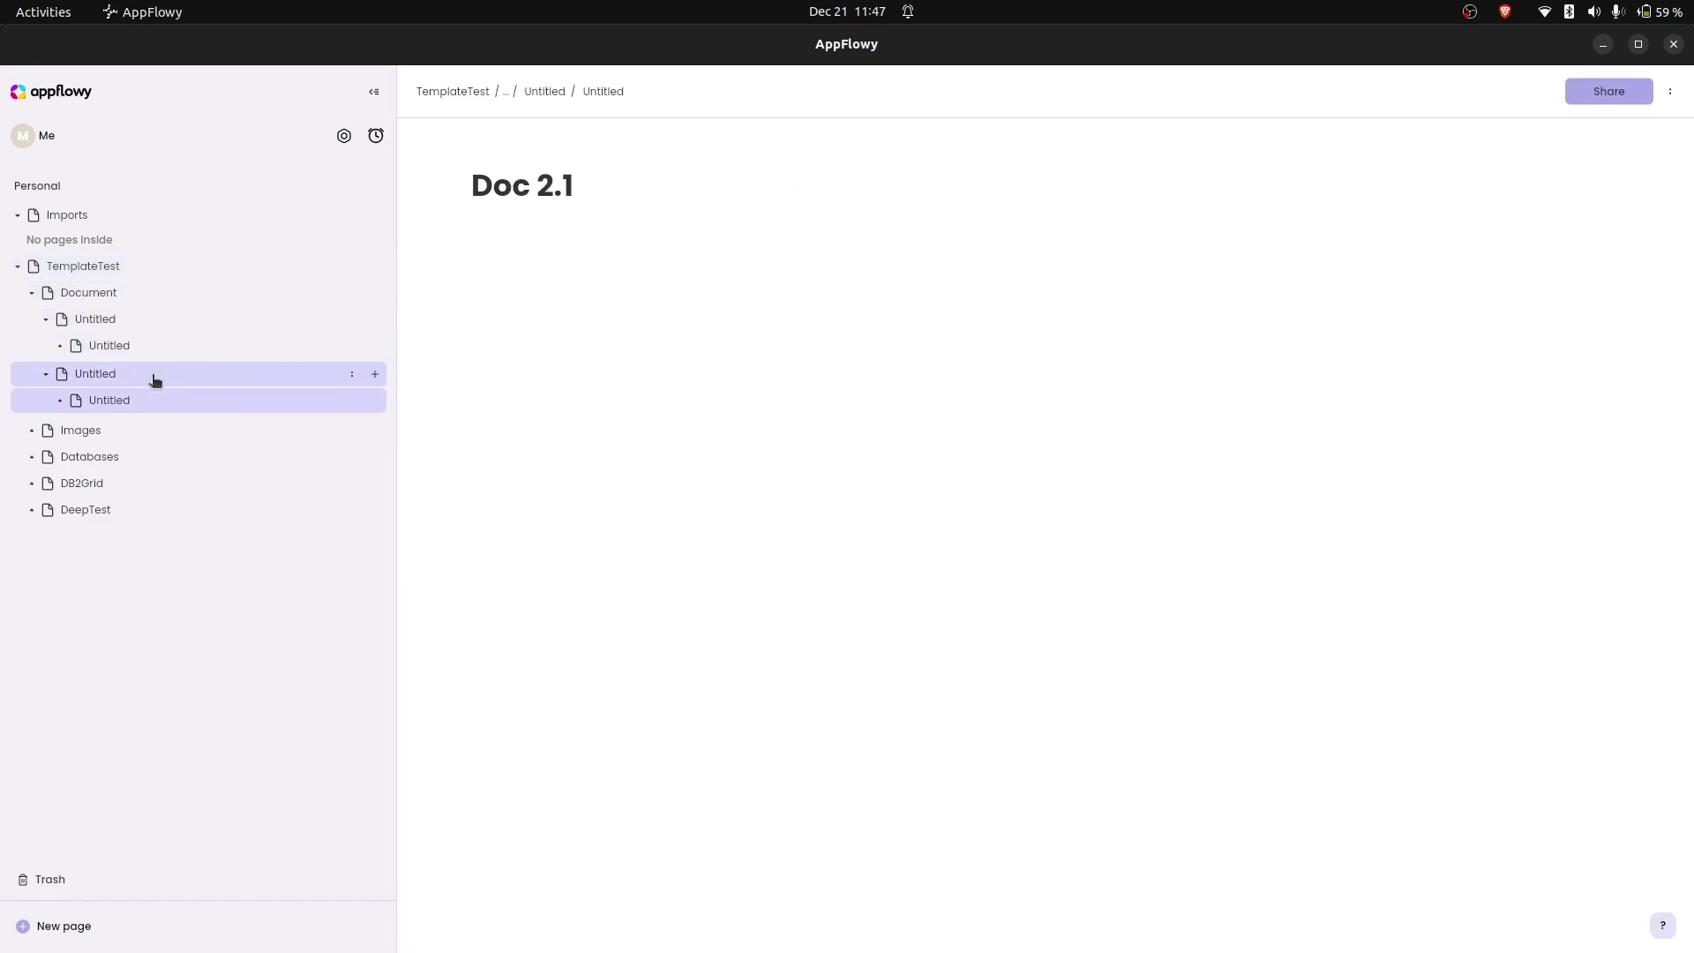
View Doc 1 and DOC 1.1, then return to the Document Tree Test page
{"action": "left_click", "coordinate": [121, 320]}
{"action": "left_click", "coordinate": [123, 348]}
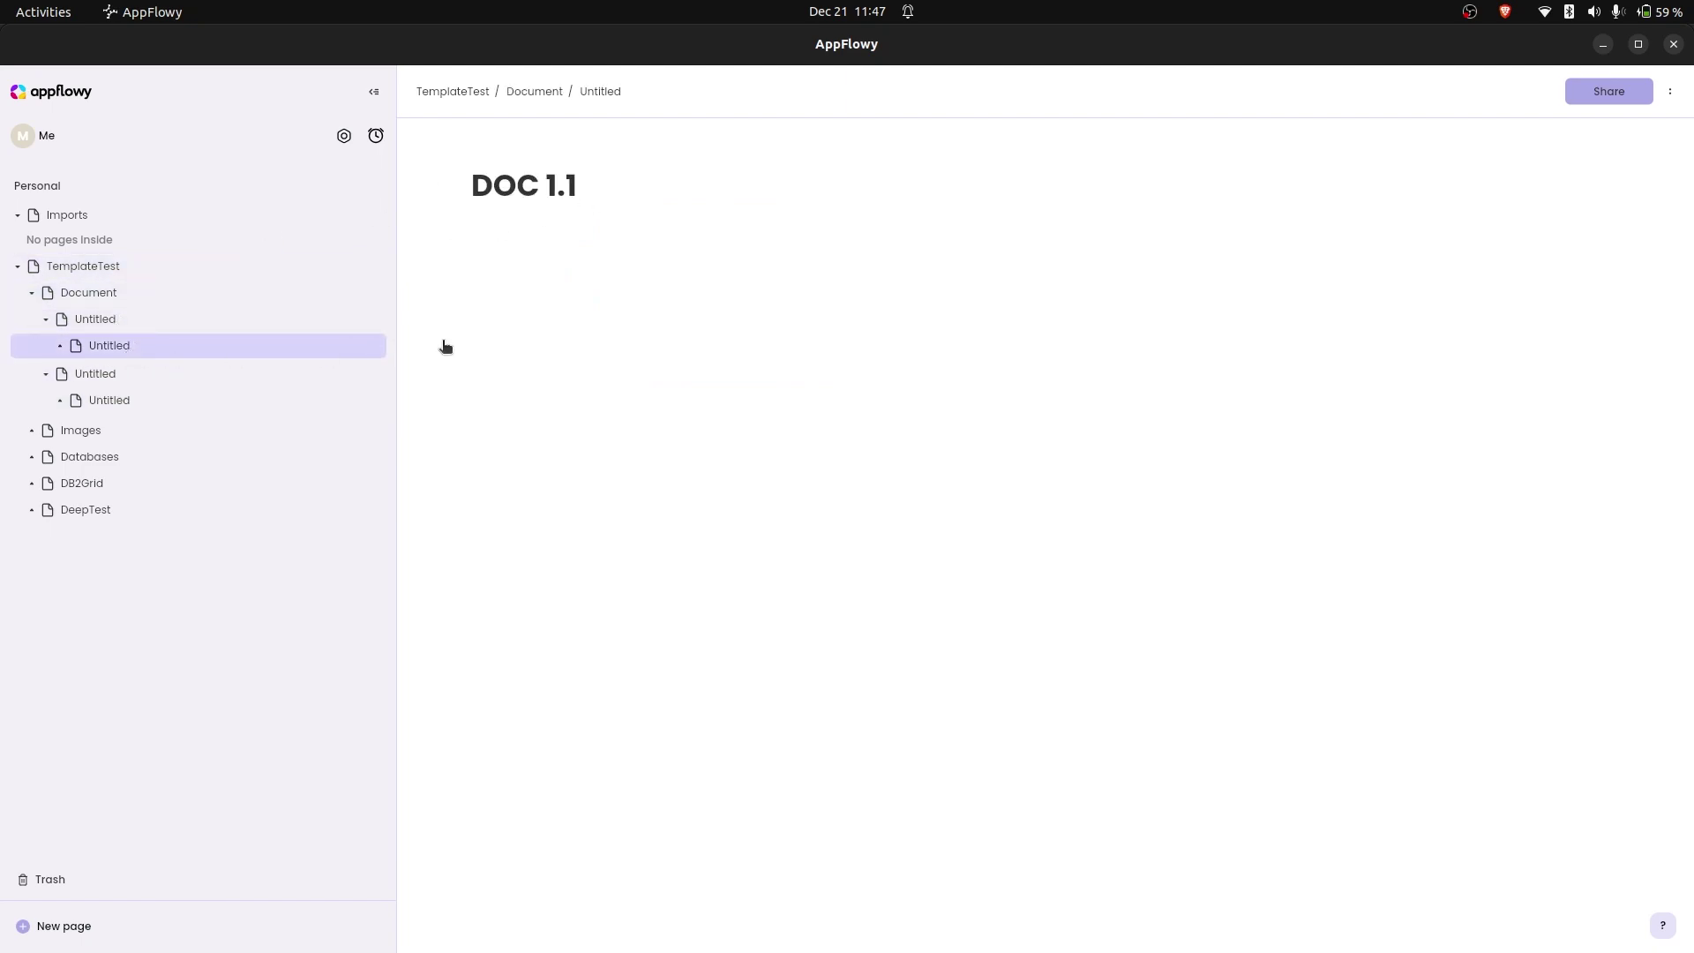
{"action": "left_click", "coordinate": [97, 319]}
{"action": "left_click", "coordinate": [99, 294]}
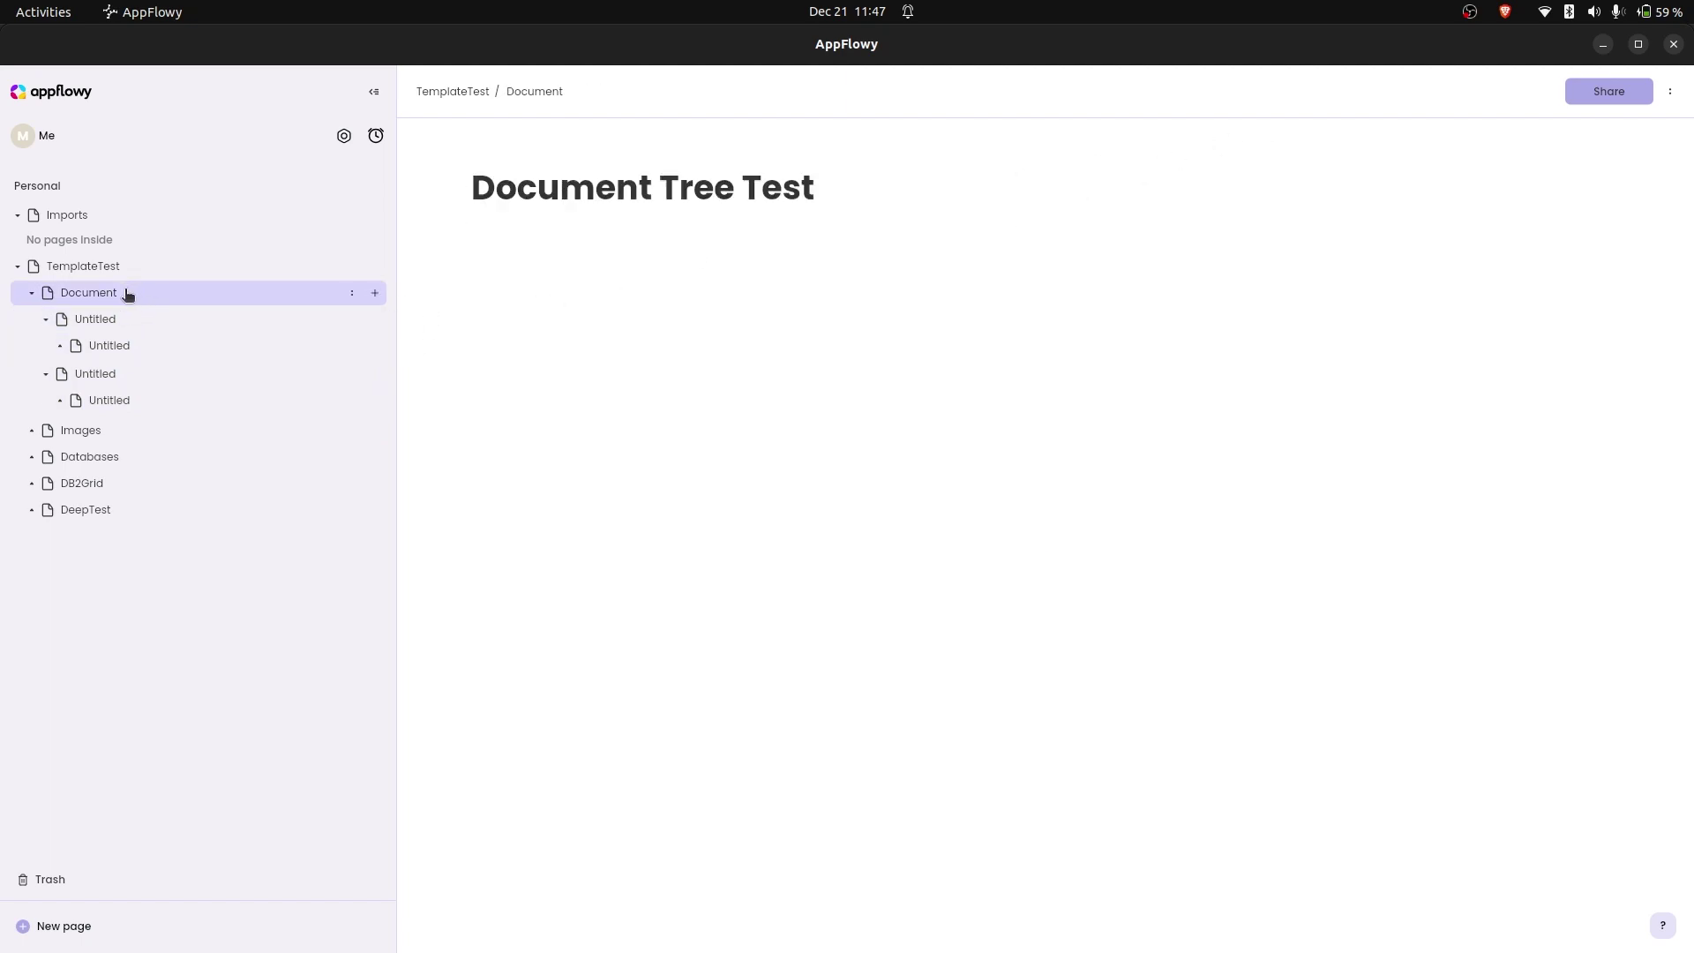
Export the Document page as a template via Share, resume the debugger, then open Imports
{"action": "left_click", "coordinate": [1612, 98]}
{"action": "left_click", "coordinate": [1601, 161]}
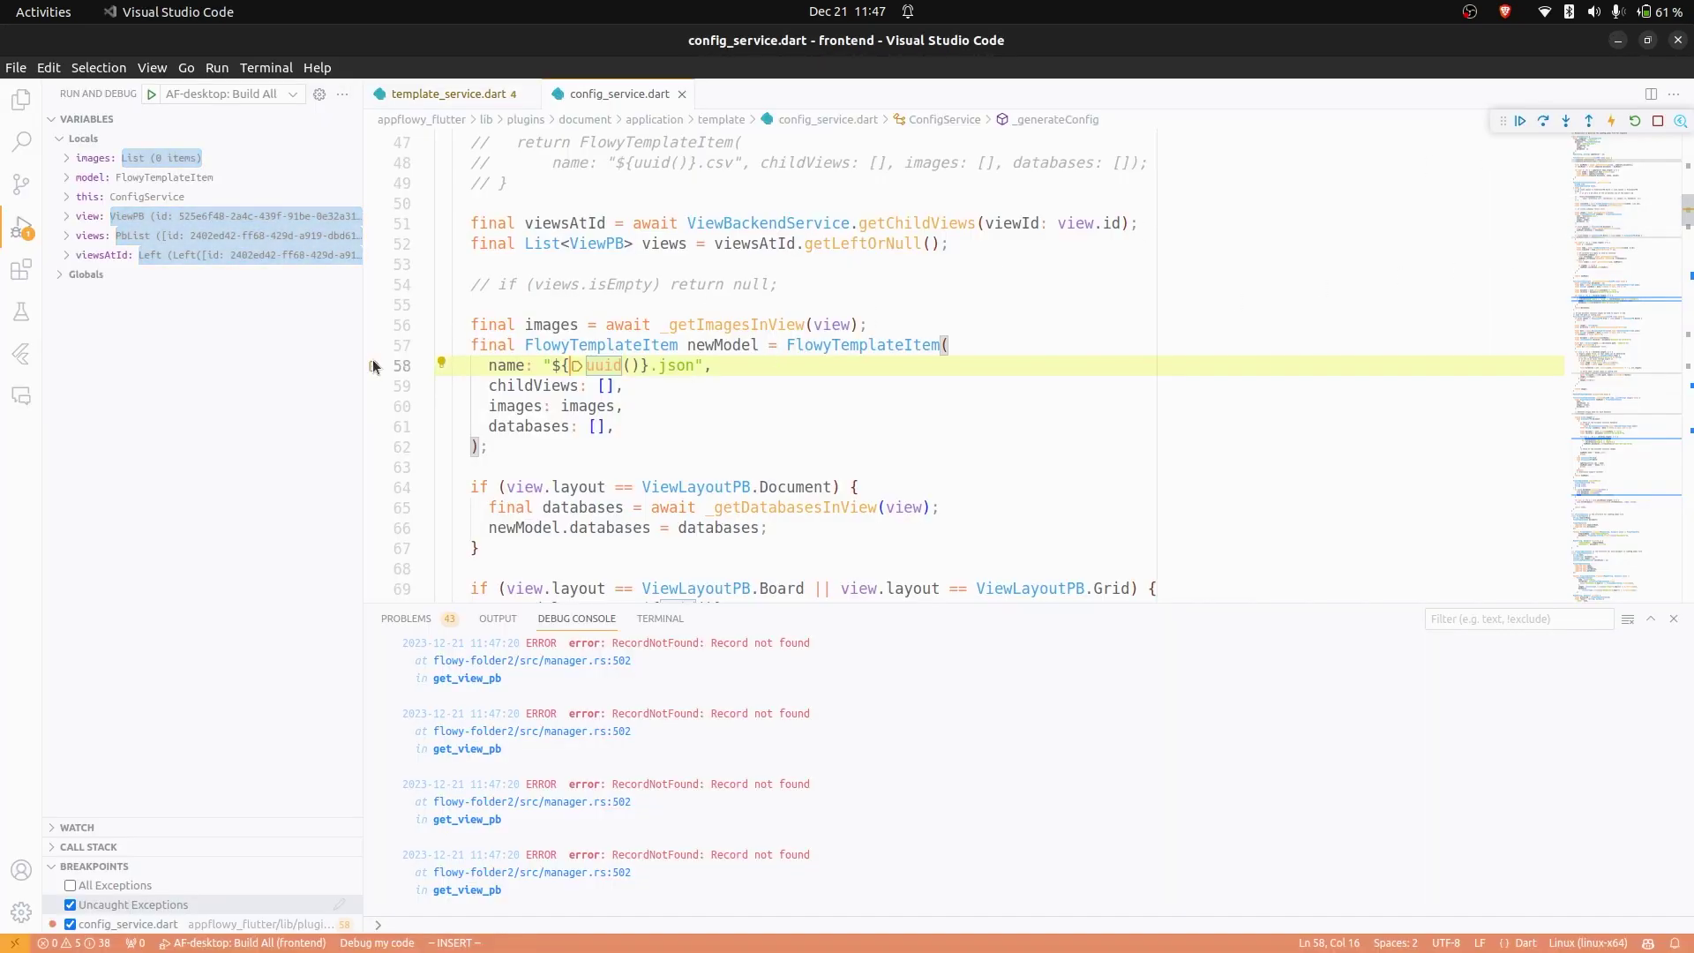
{"action": "left_click", "coordinate": [1520, 121]}
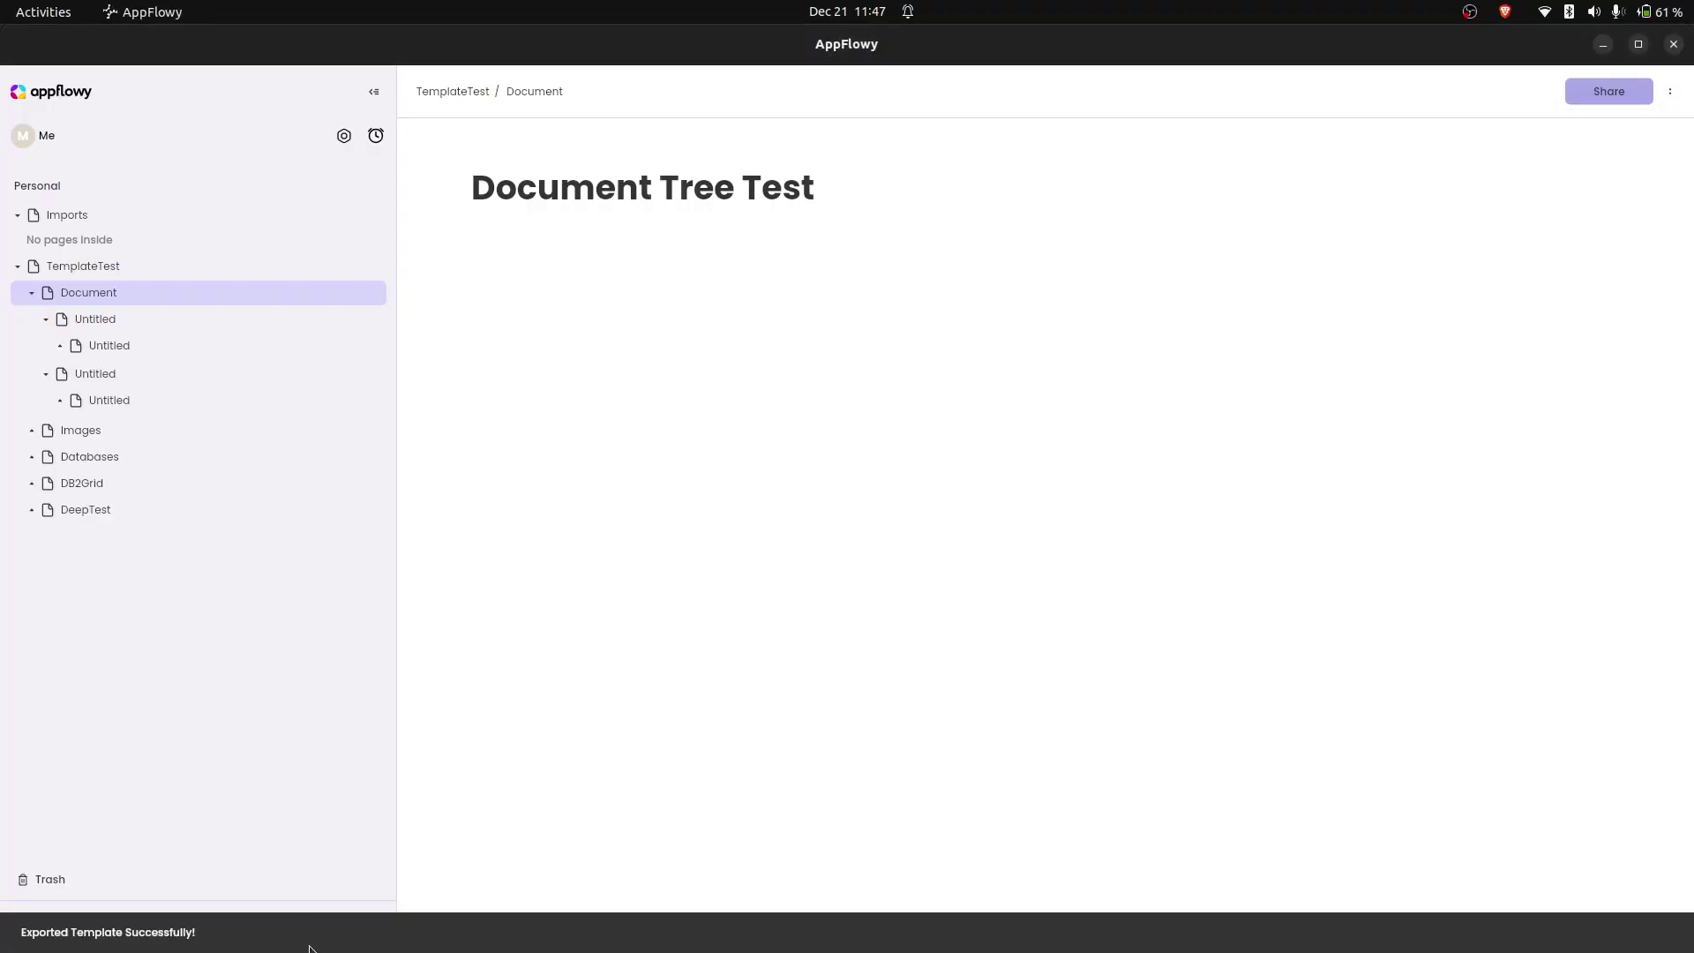
{"action": "left_click", "coordinate": [256, 214]}
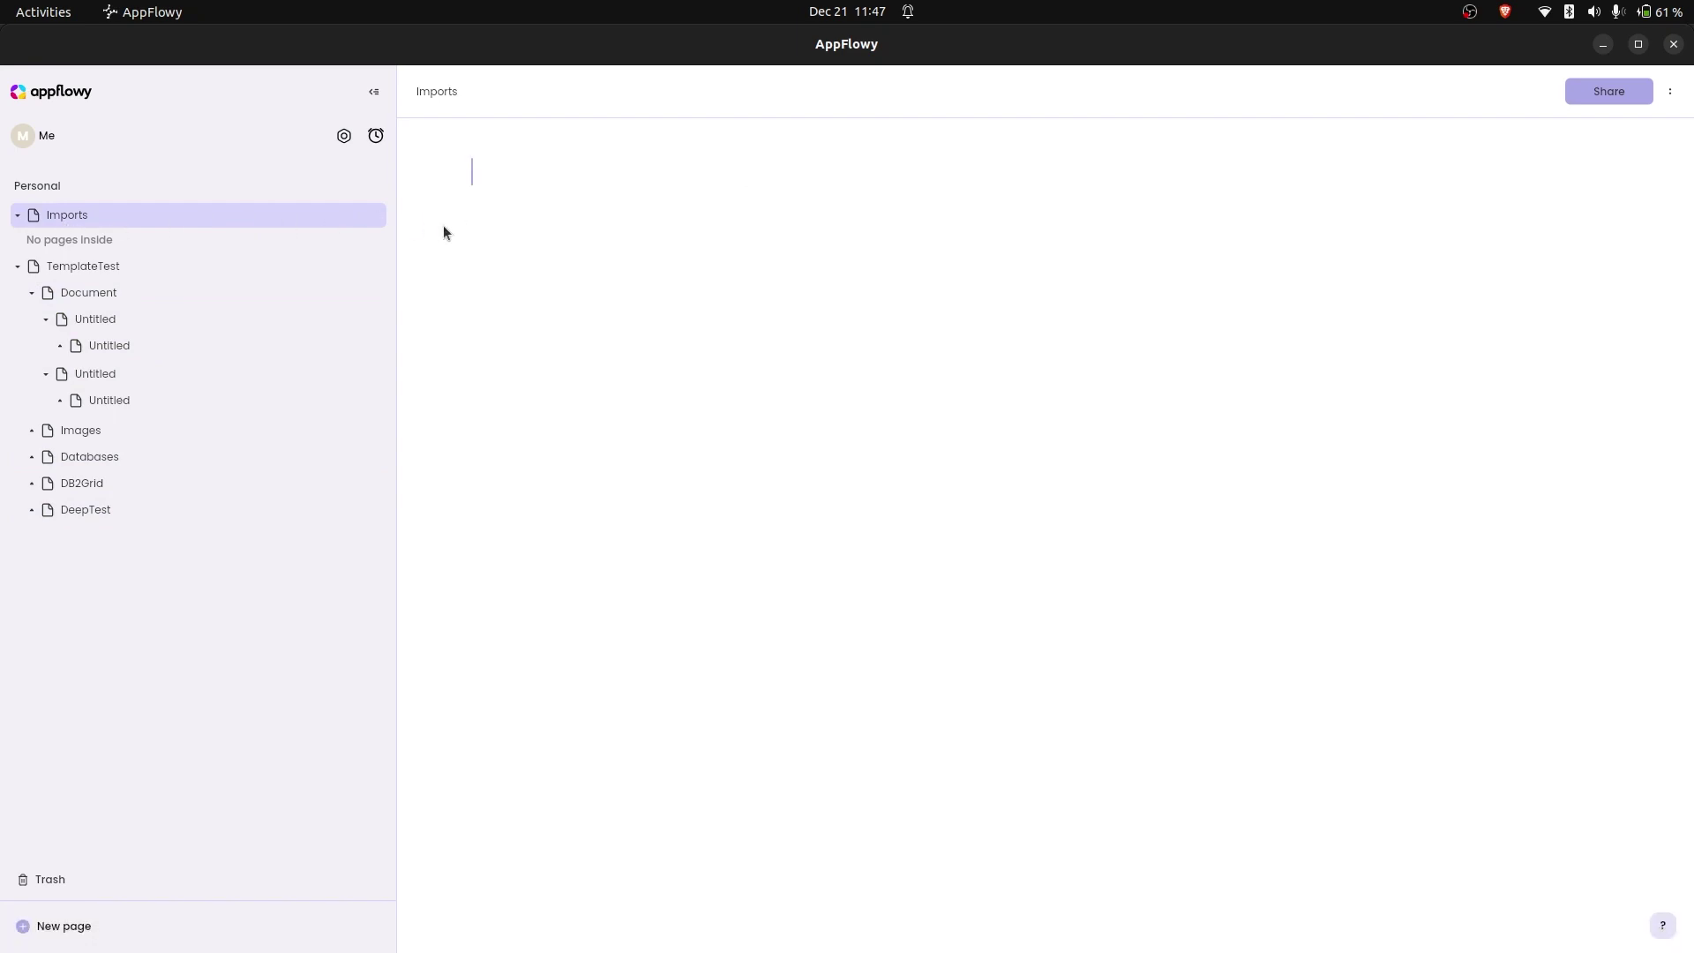
Import template.zip from Documents under Imports and open the new Document Tree Test page
{"action": "left_click", "coordinate": [374, 215]}
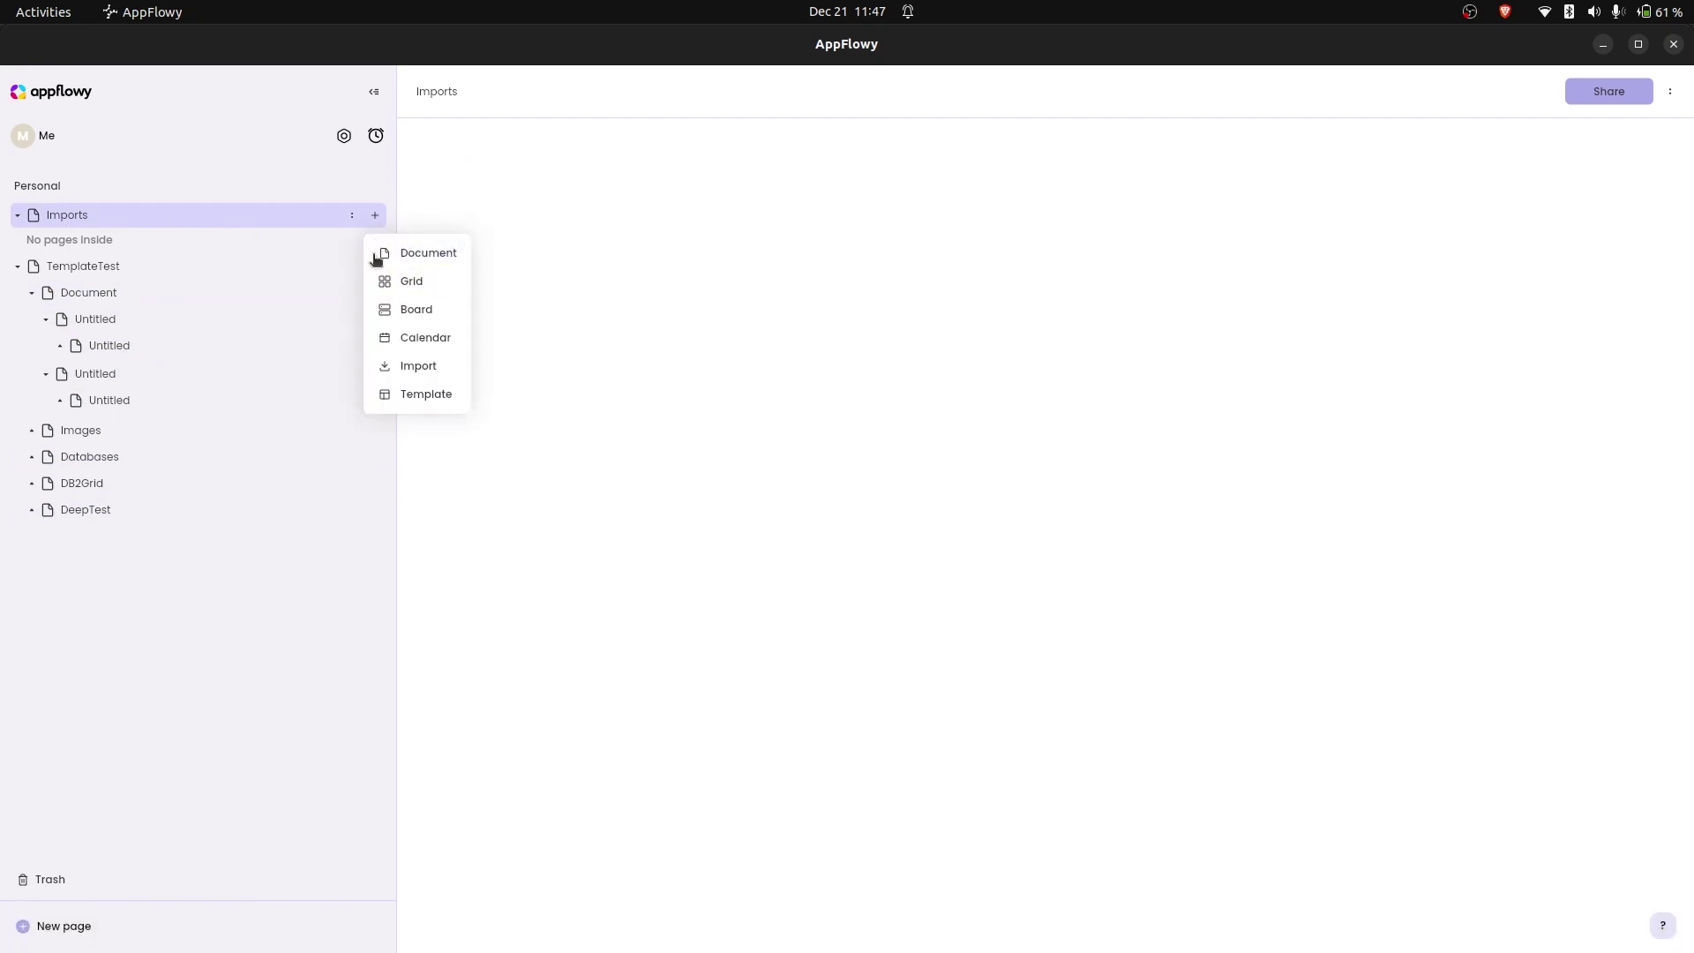
{"action": "left_click", "coordinate": [426, 394]}
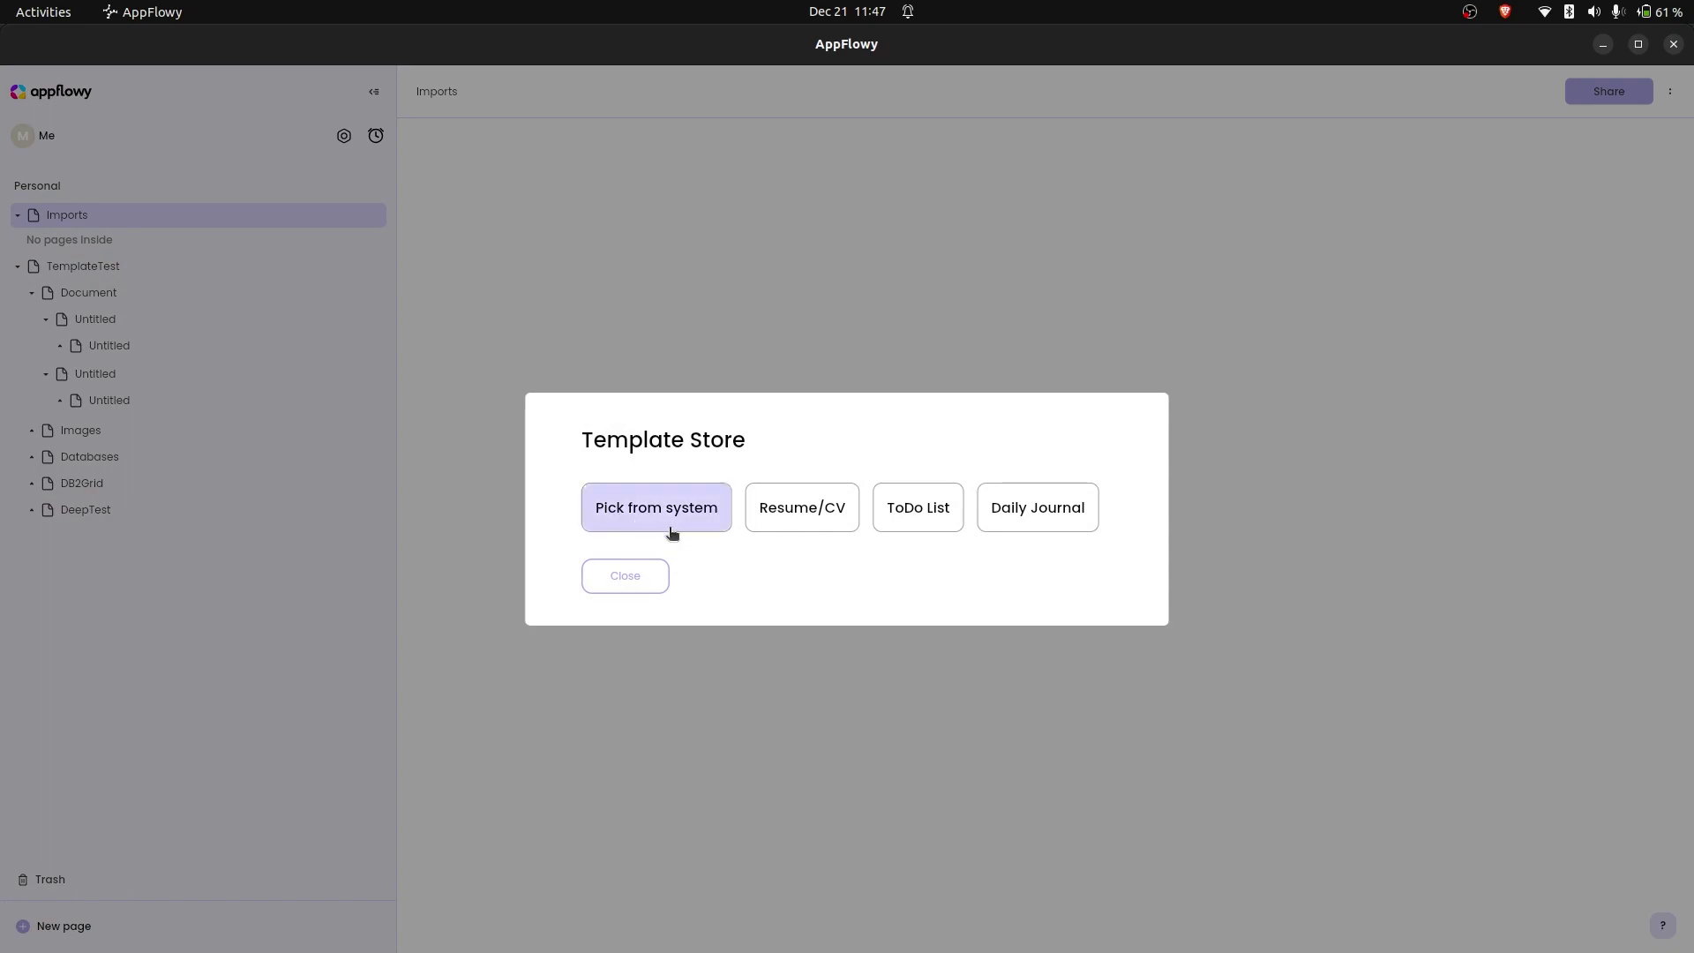
{"action": "left_click", "coordinate": [687, 498]}
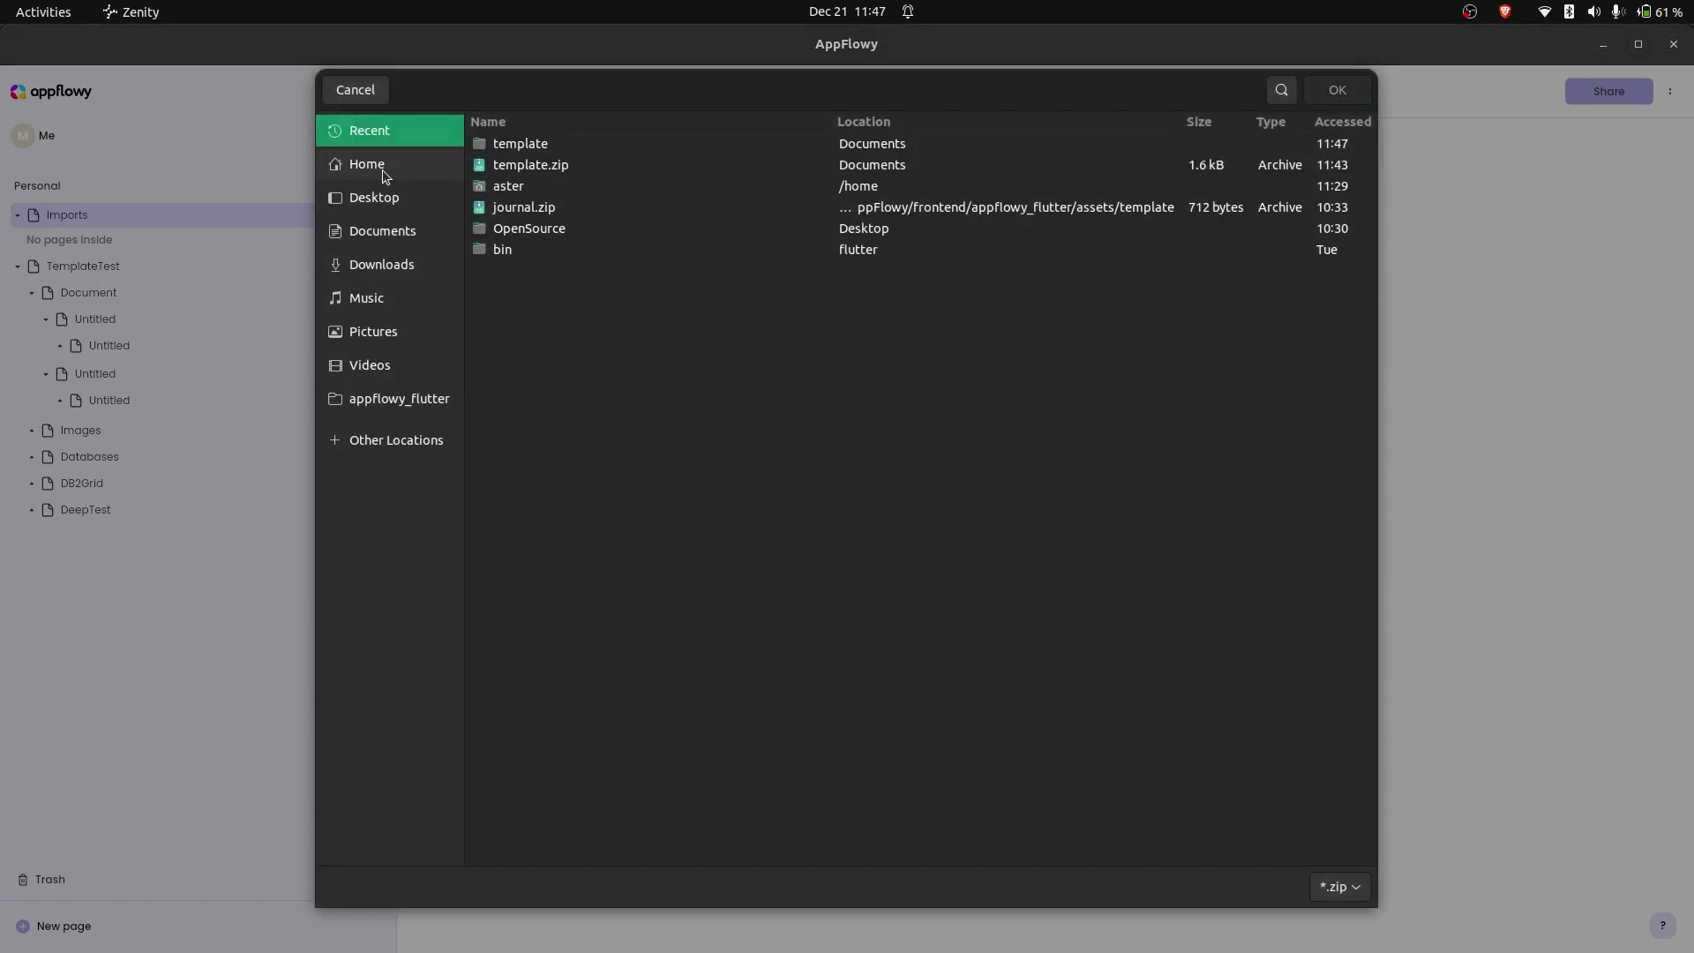
{"action": "left_click", "coordinate": [390, 229]}
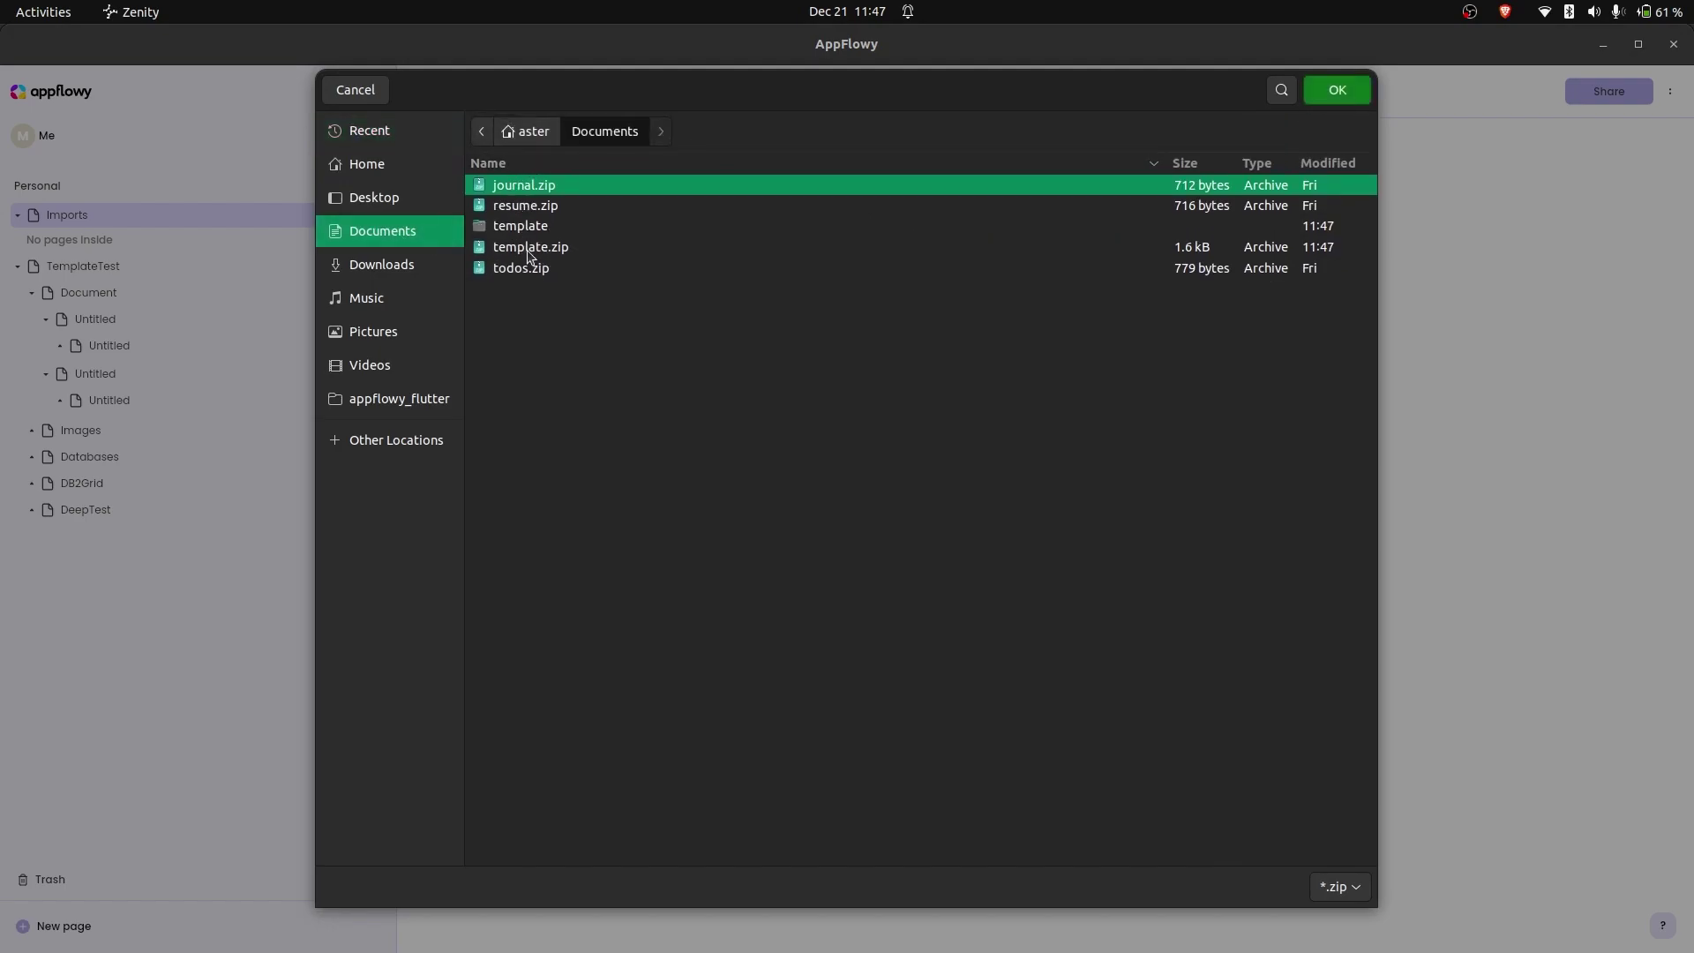
{"action": "left_click", "coordinate": [530, 249]}
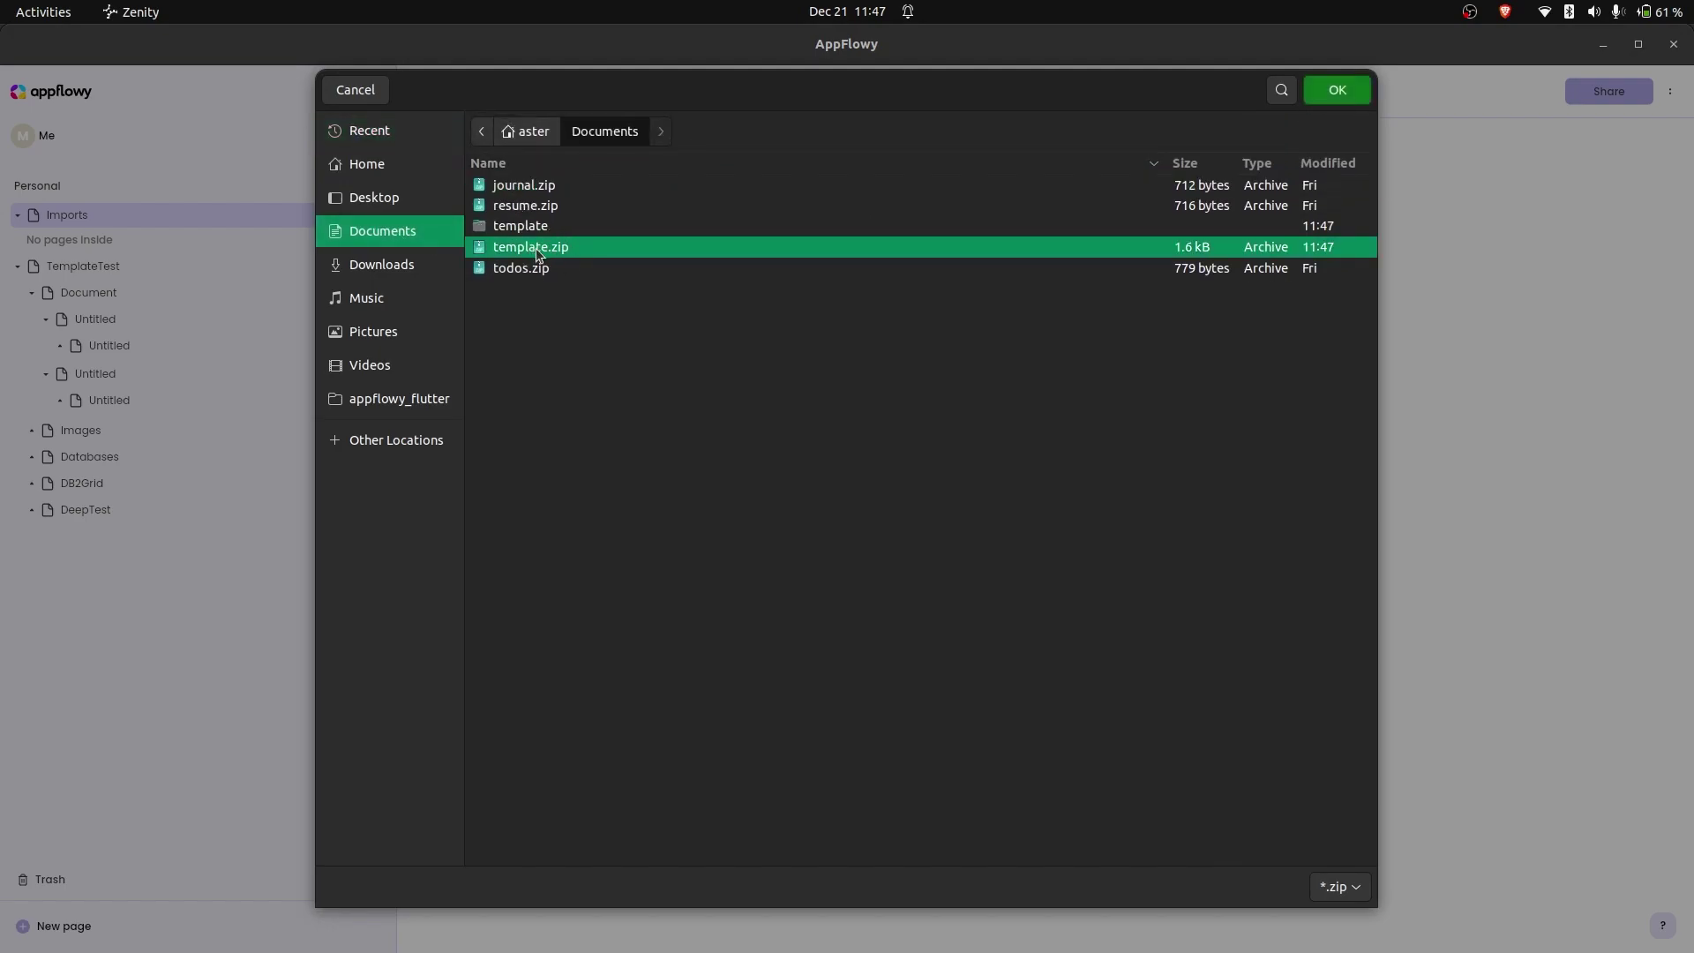
{"action": "left_click", "coordinate": [1331, 93]}
{"action": "left_click", "coordinate": [254, 244]}
Expand the imported page and check its copies of Doc 1, Doc 2 and DOC 1.1
{"action": "left_click", "coordinate": [32, 241]}
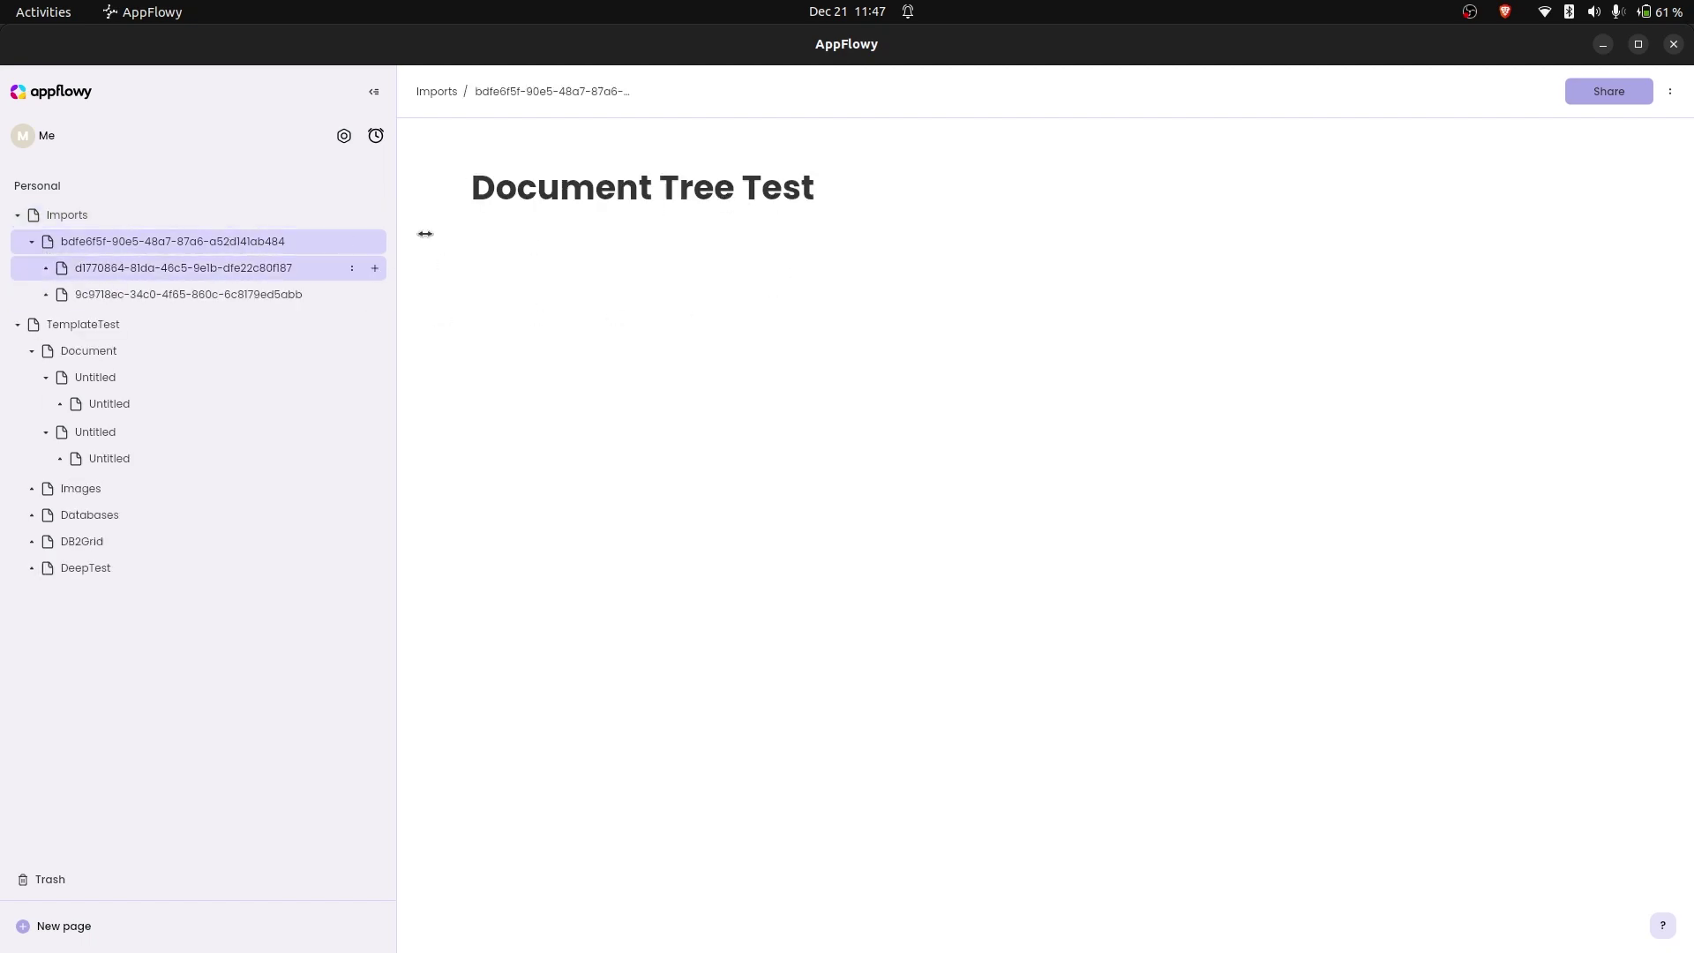
{"action": "left_click", "coordinate": [164, 270]}
{"action": "left_click", "coordinate": [199, 294]}
{"action": "left_click", "coordinate": [45, 269]}
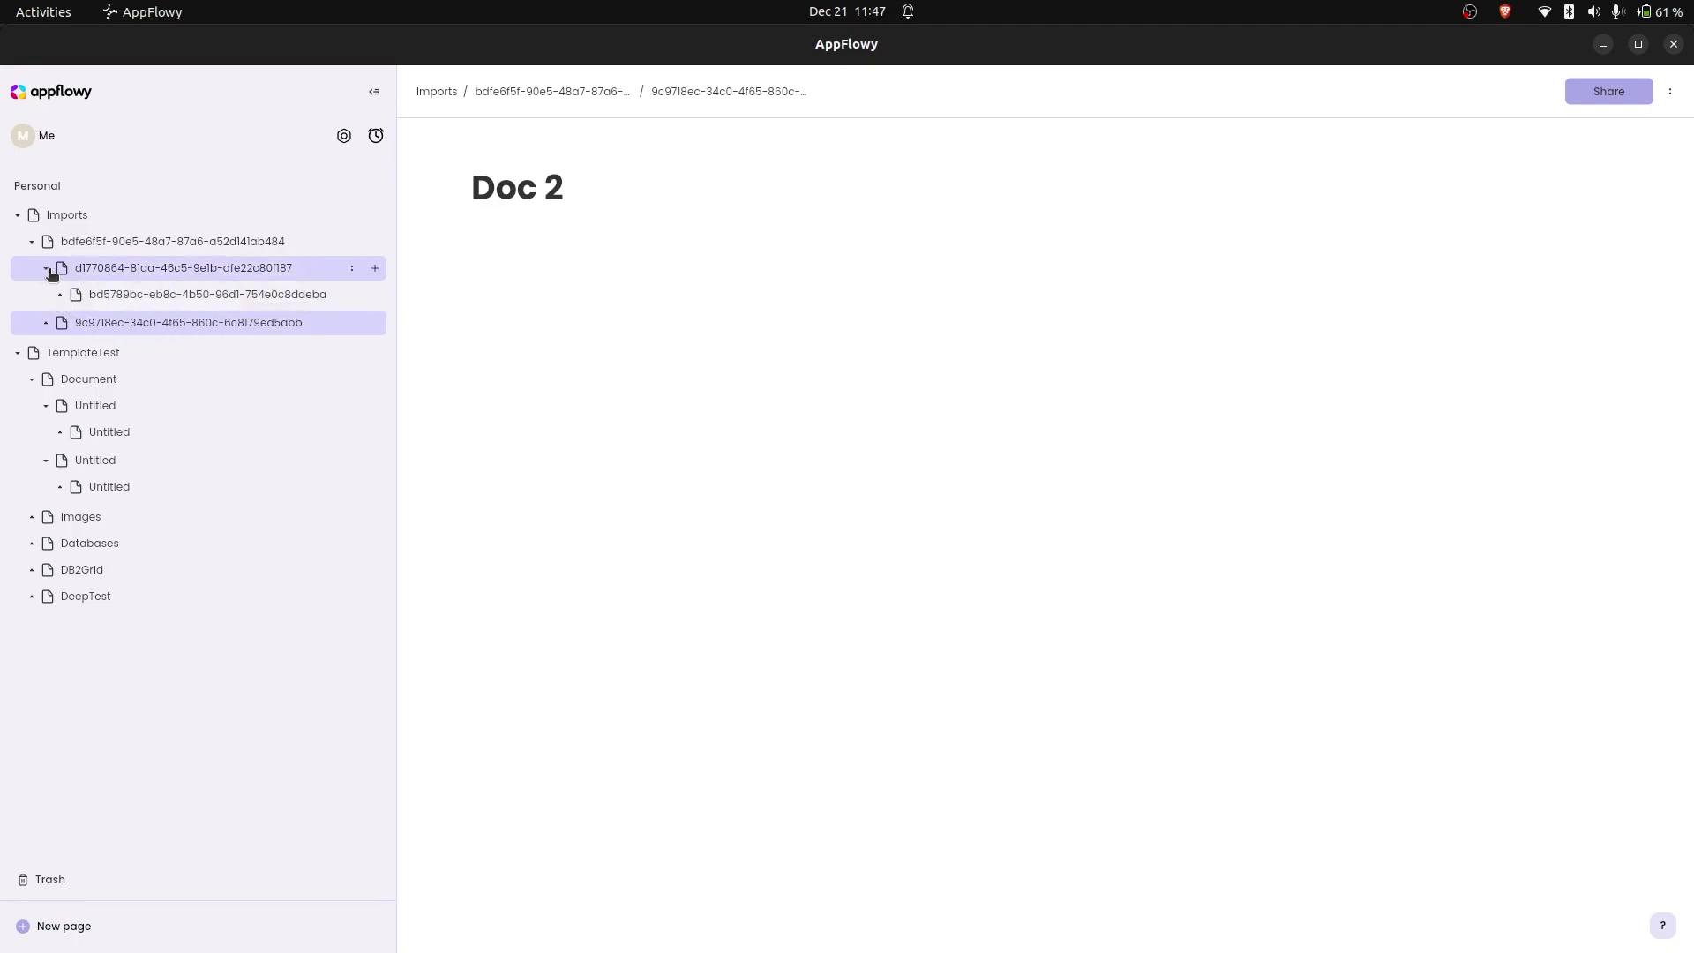
{"action": "left_click", "coordinate": [115, 292]}
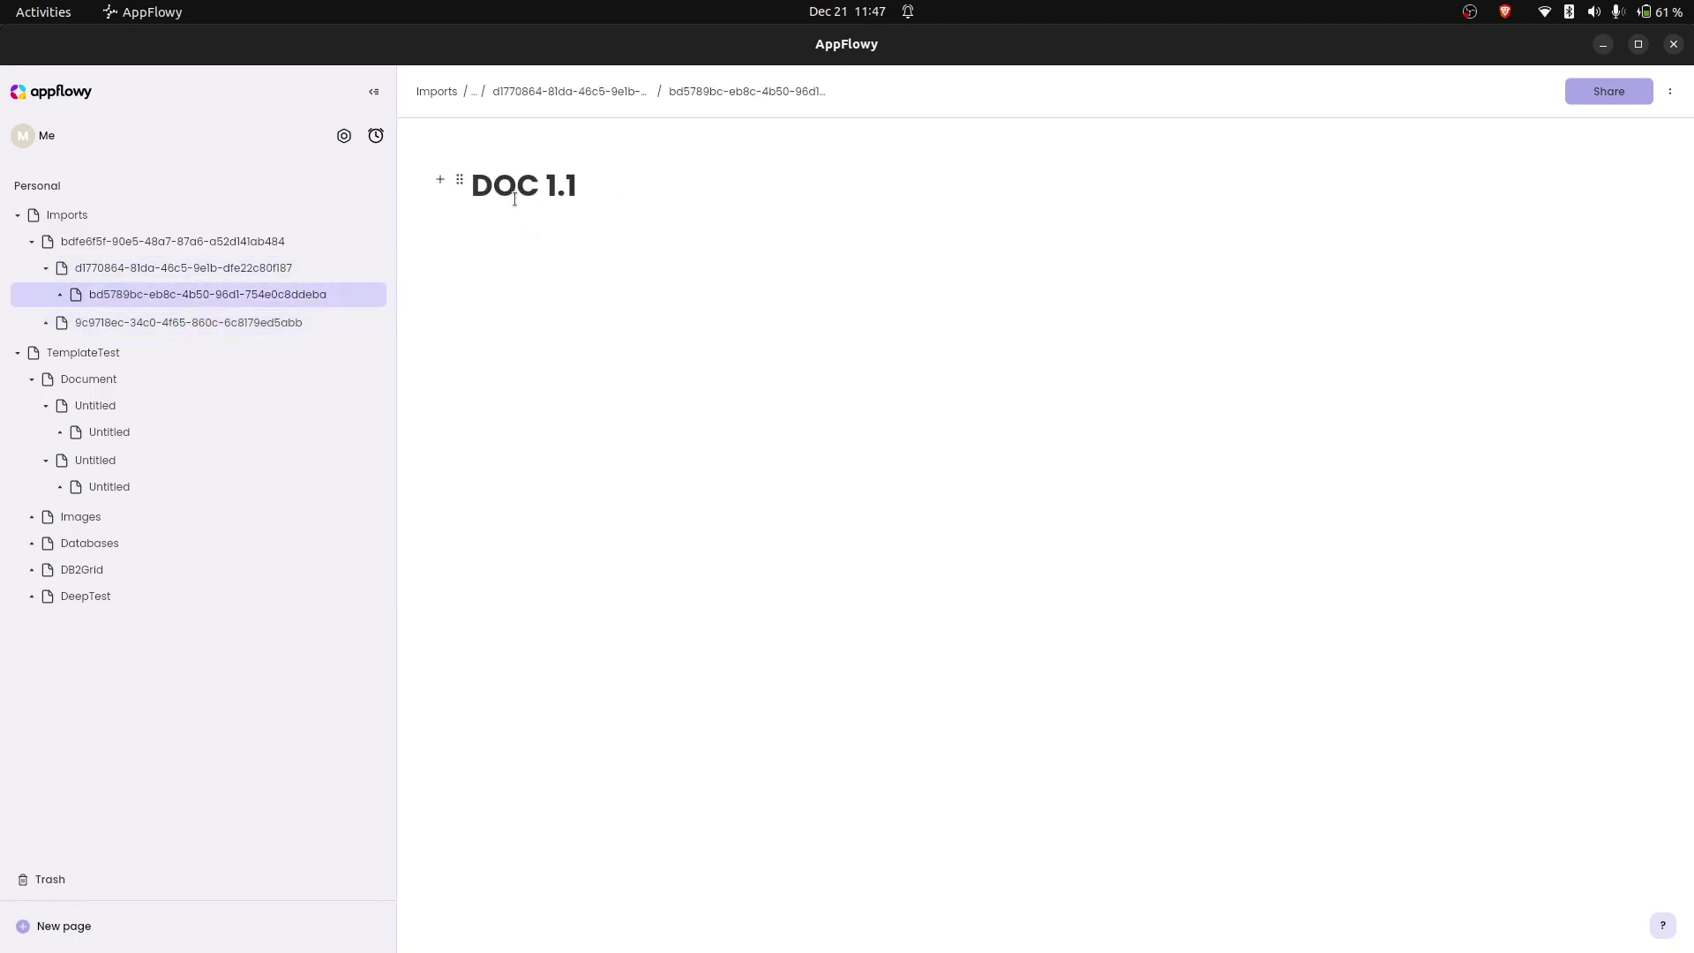
Check the imported Doc 2.1, then fold the imported tree and Document's subpages
{"action": "left_click", "coordinate": [46, 325]}
{"action": "left_click", "coordinate": [136, 349]}
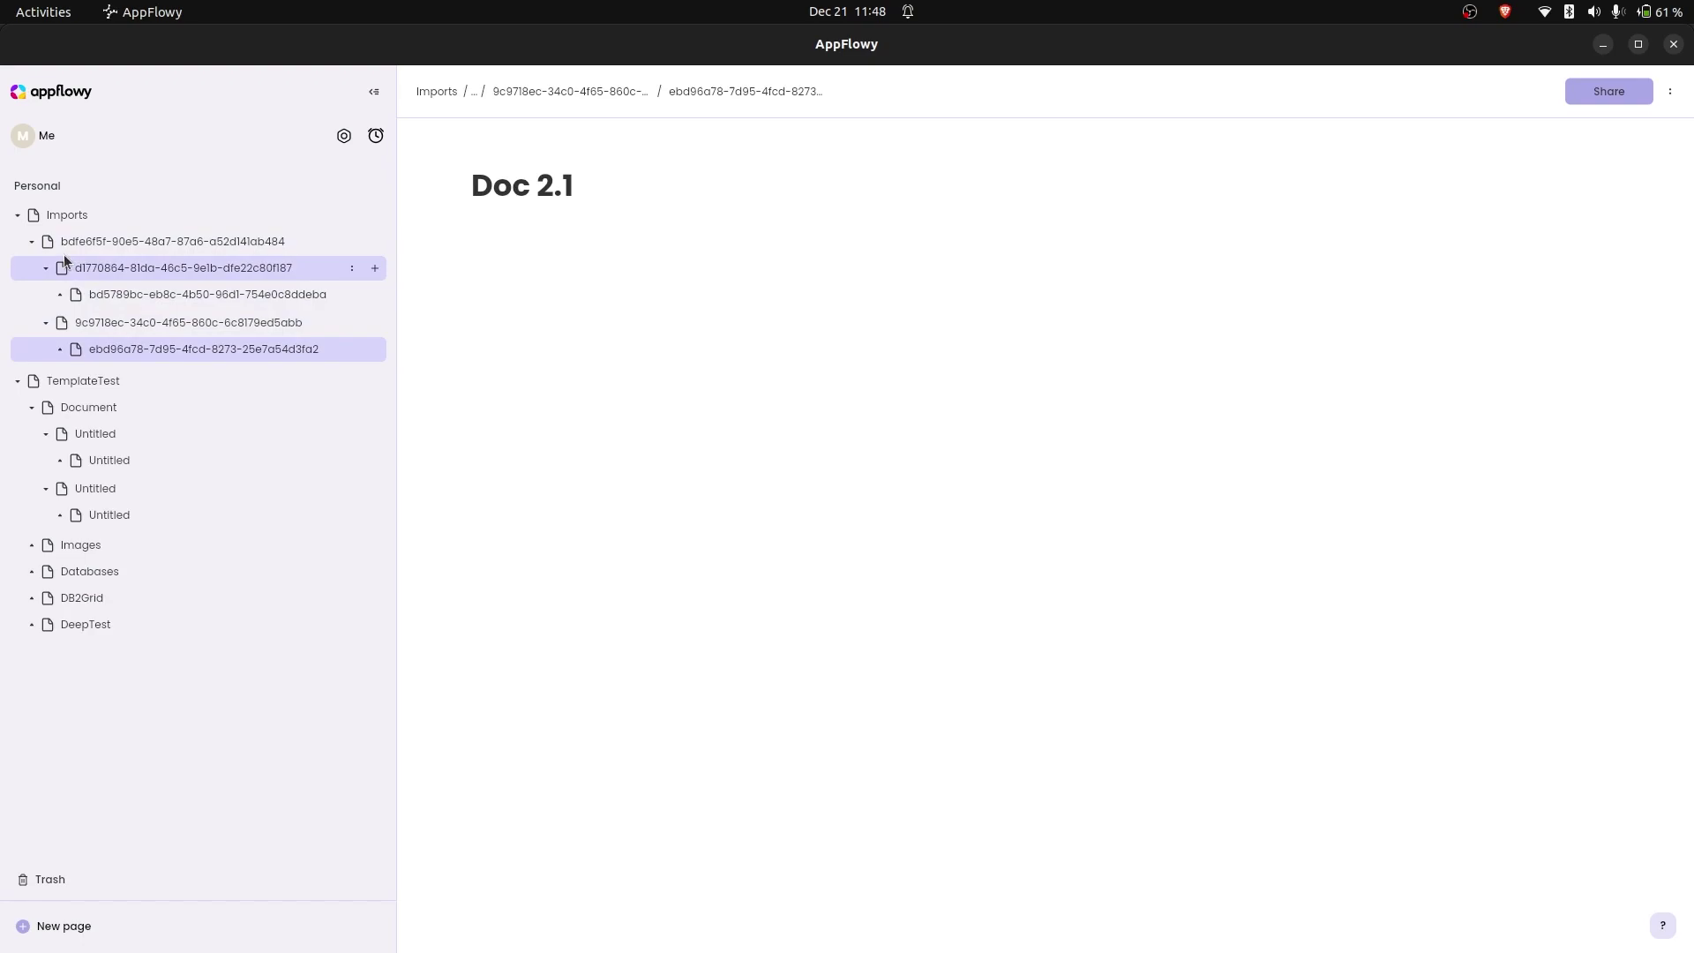
{"action": "left_click", "coordinate": [33, 242]}
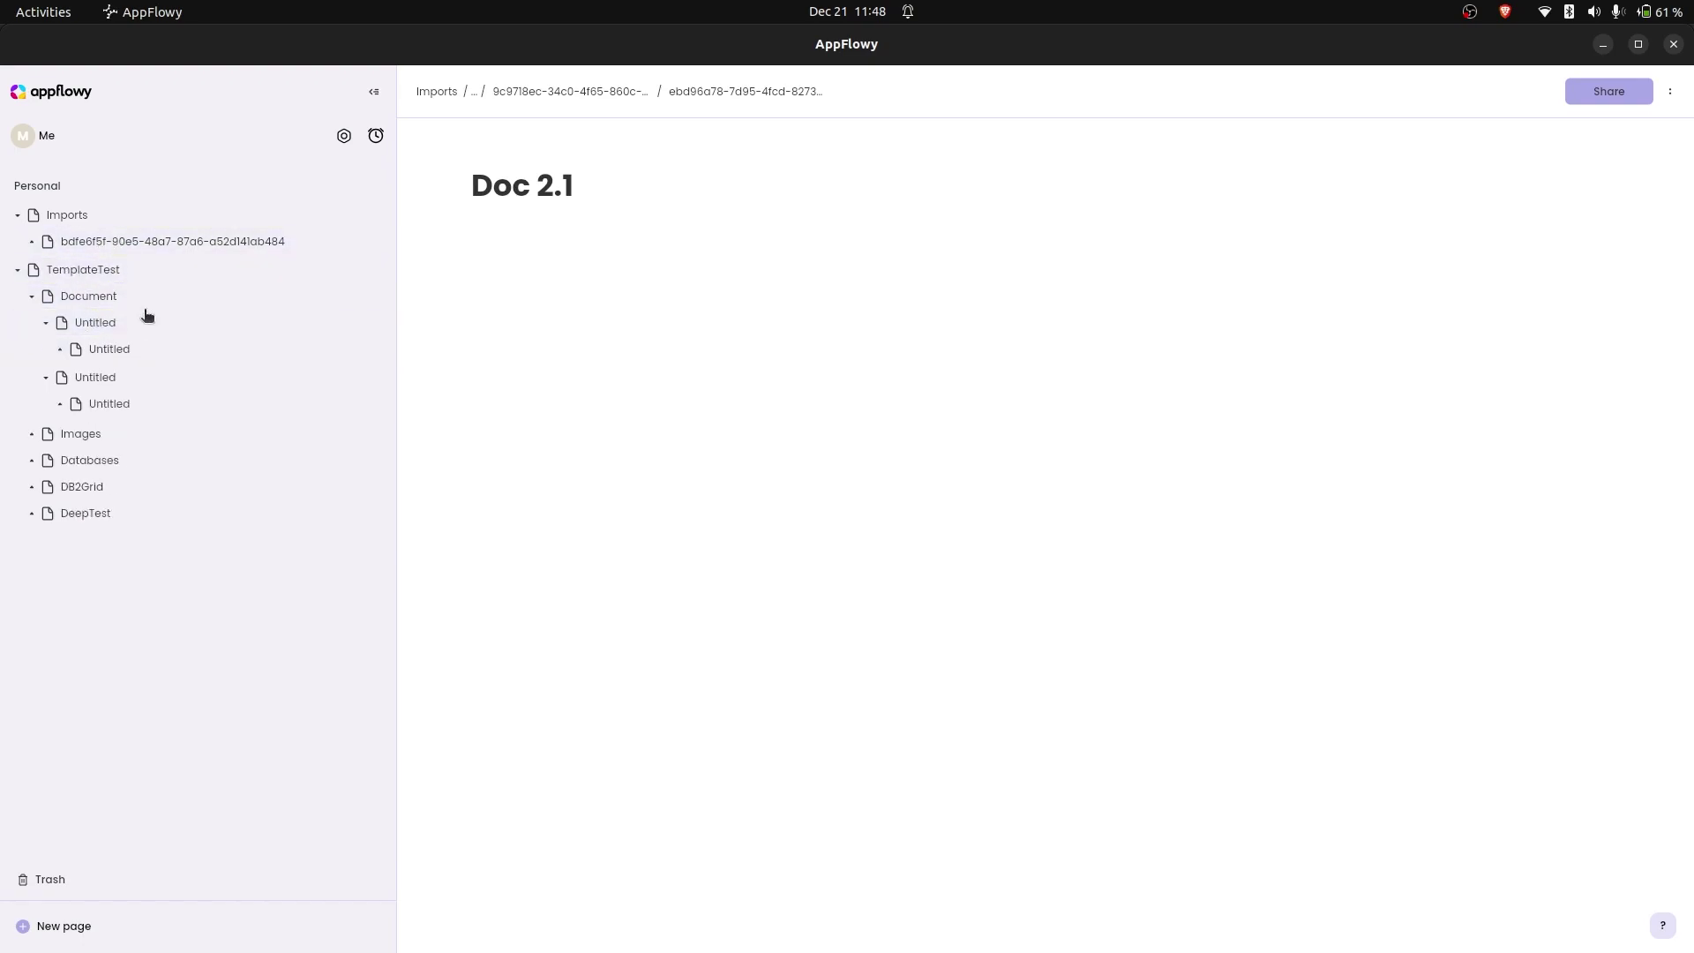
{"action": "left_click", "coordinate": [33, 297]}
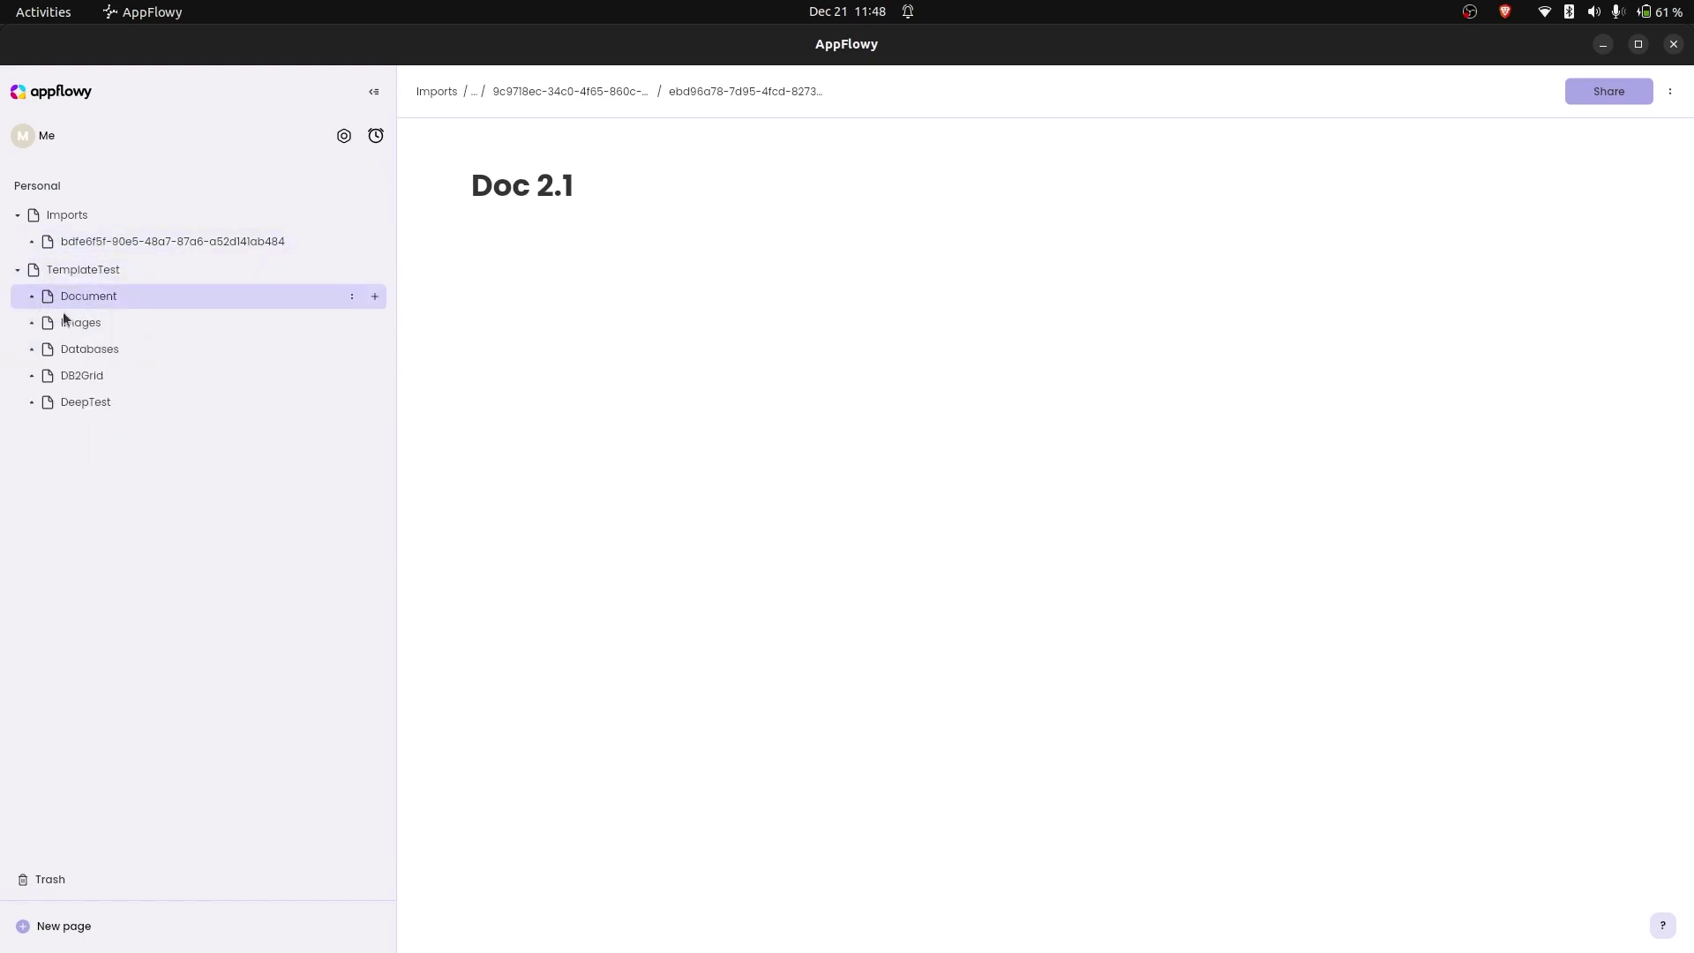
Browse the Image Example subpage under Images, then open Share options on Template Test: Image
{"action": "left_click", "coordinate": [179, 270]}
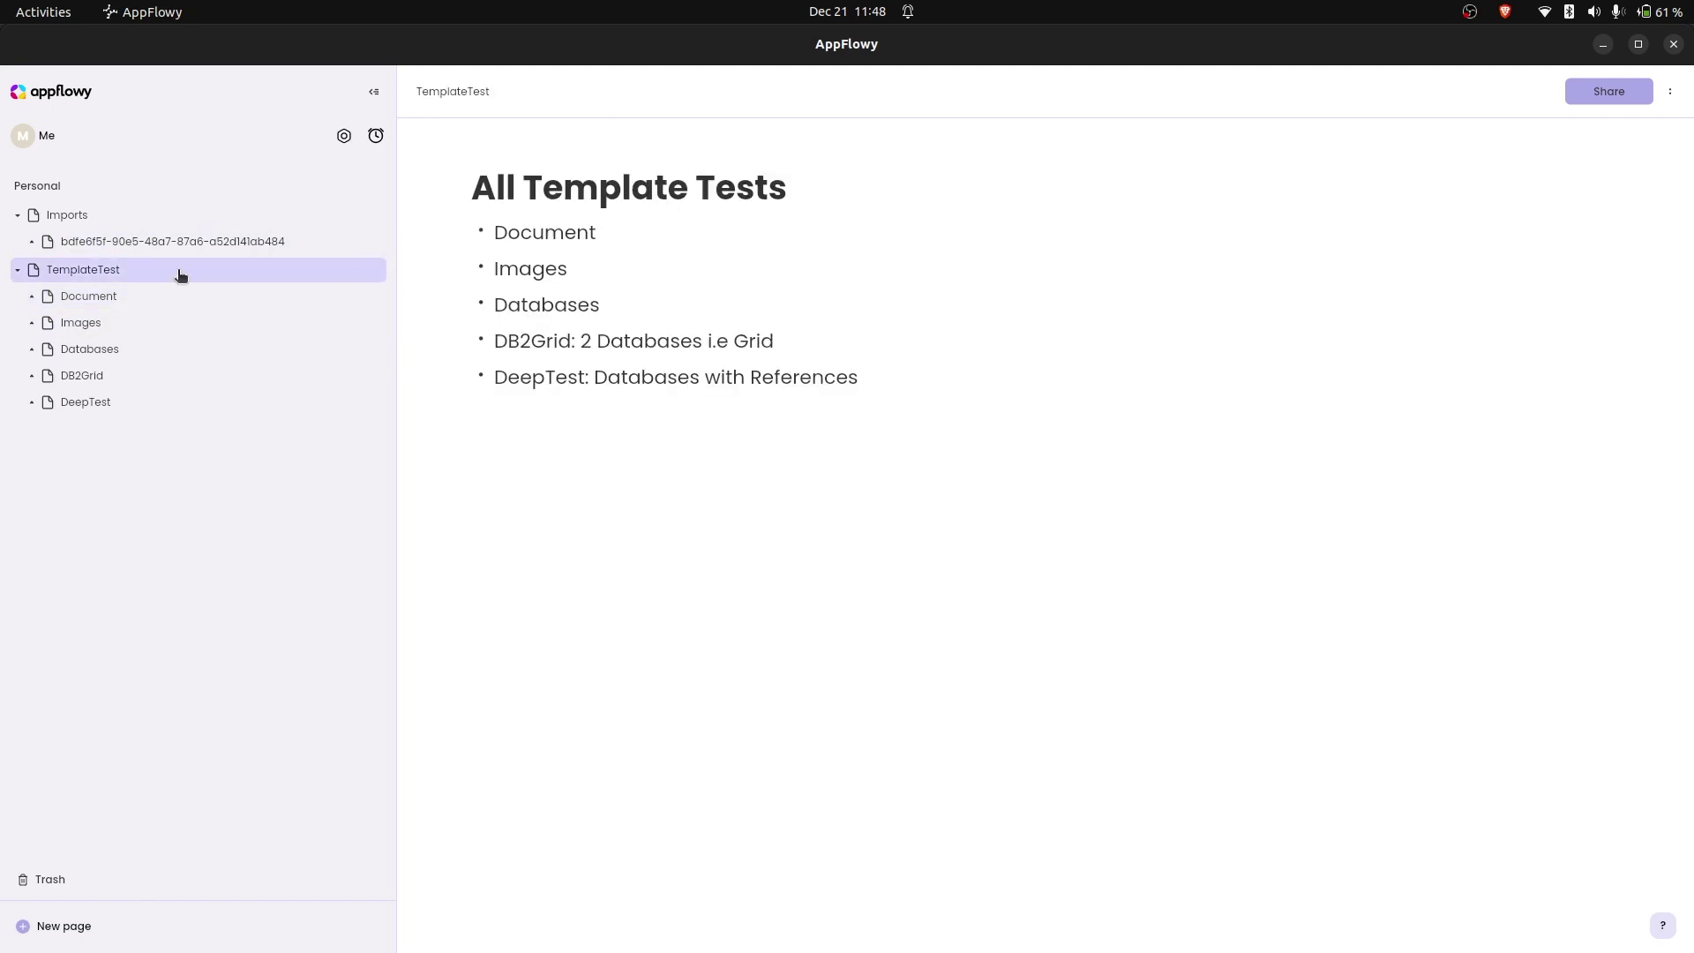
{"action": "left_click", "coordinate": [80, 324]}
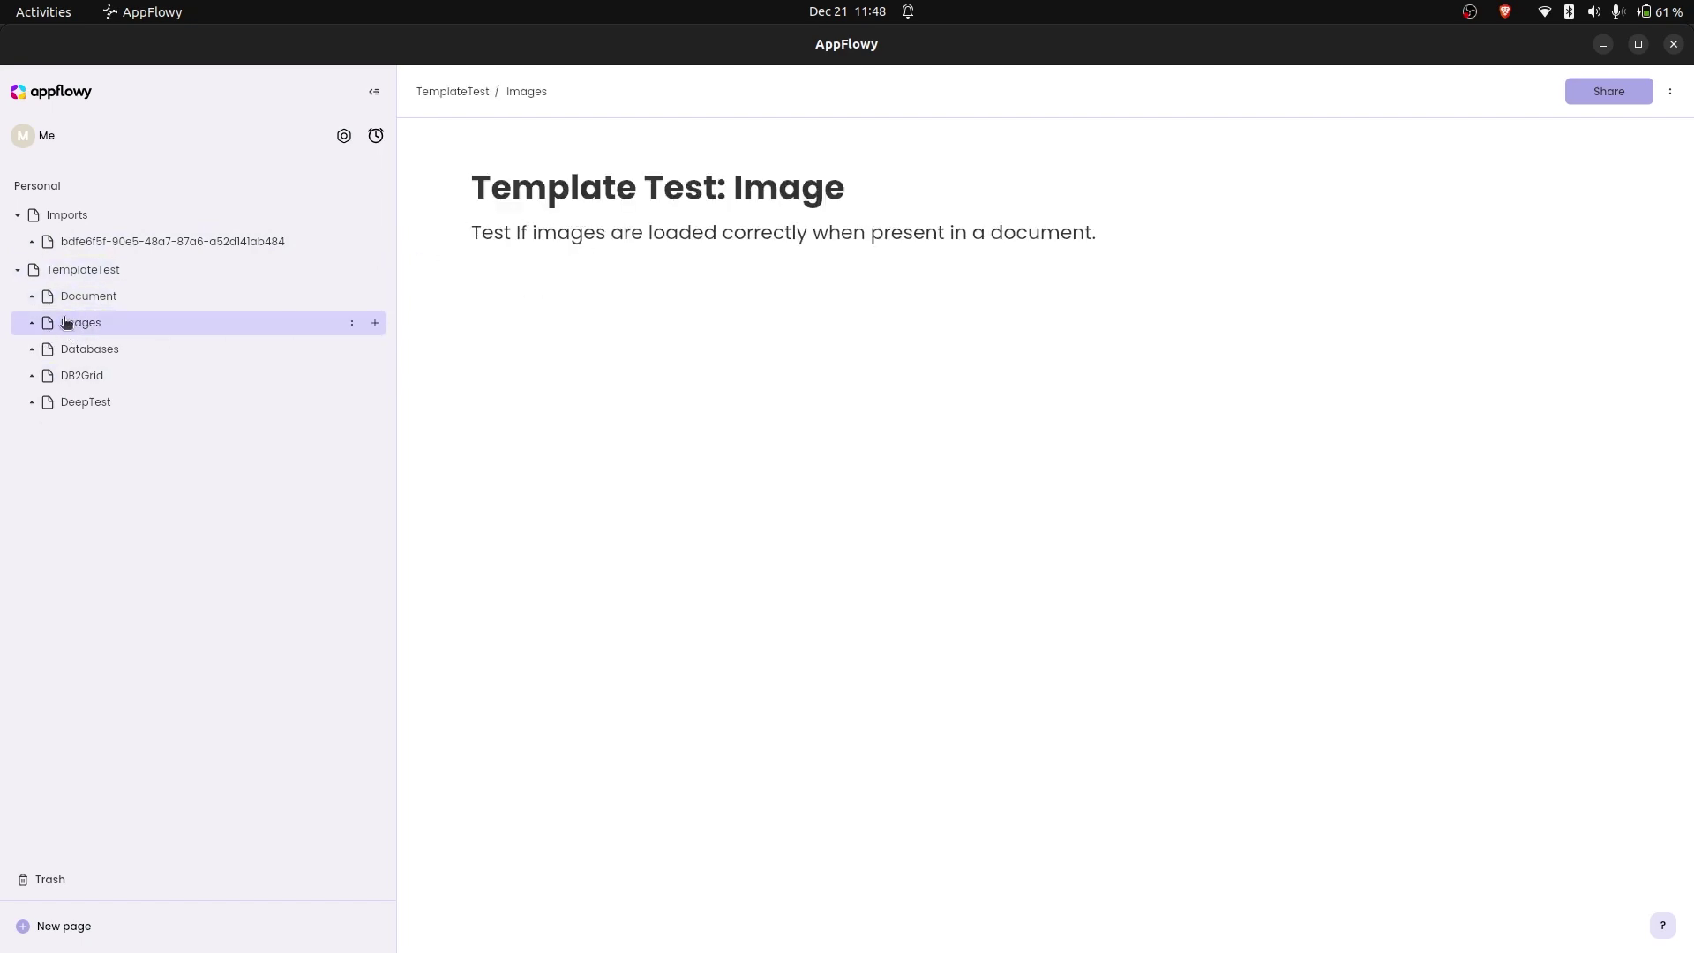
{"action": "left_click", "coordinate": [32, 323]}
{"action": "left_click", "coordinate": [96, 349]}
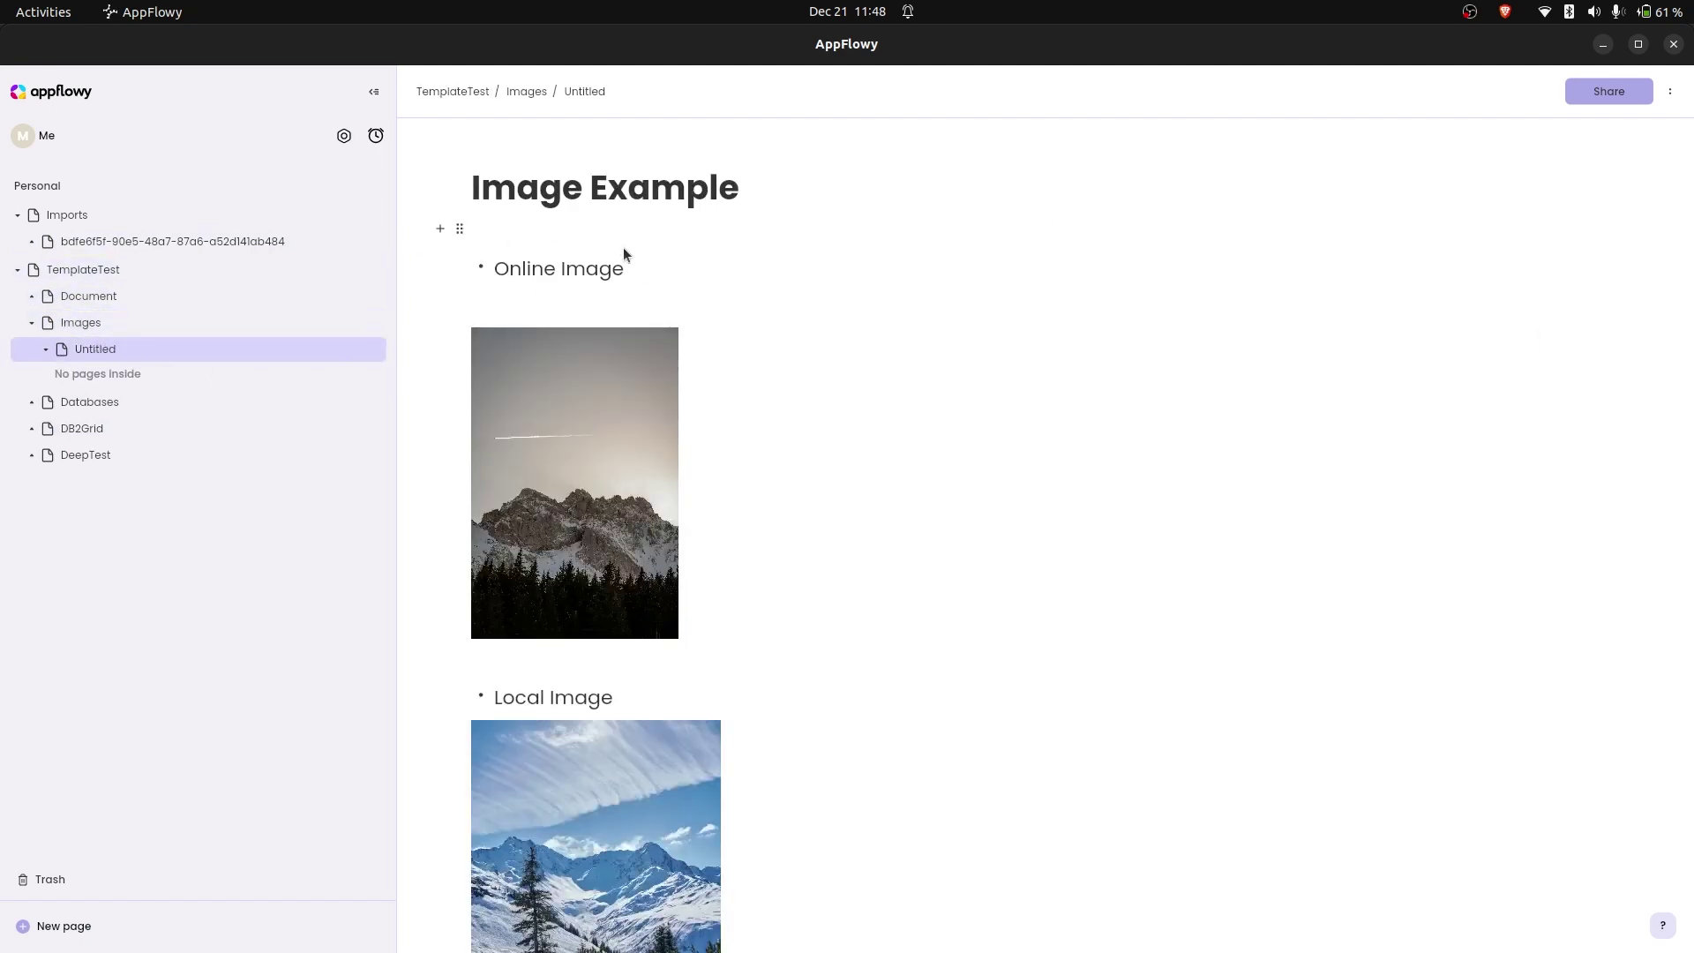
{"action": "scroll", "coordinate": [593, 281], "scroll_direction": "down", "scroll_amount": 5}
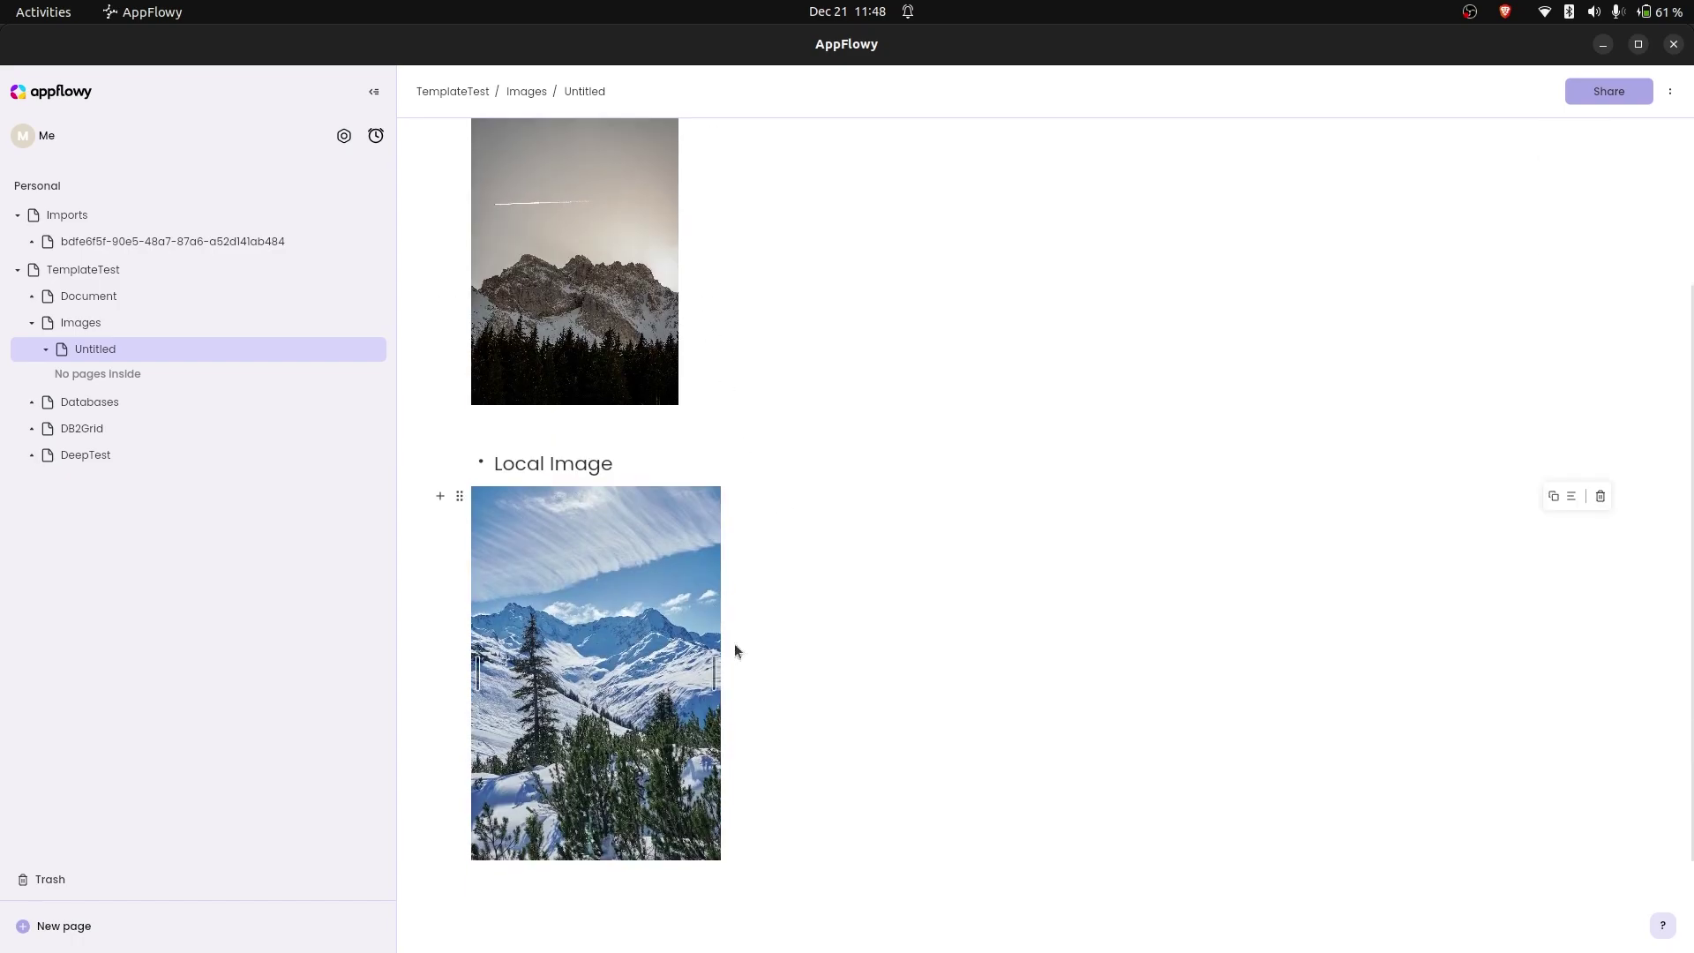
{"action": "scroll", "coordinate": [634, 611], "scroll_direction": "up", "scroll_amount": 5}
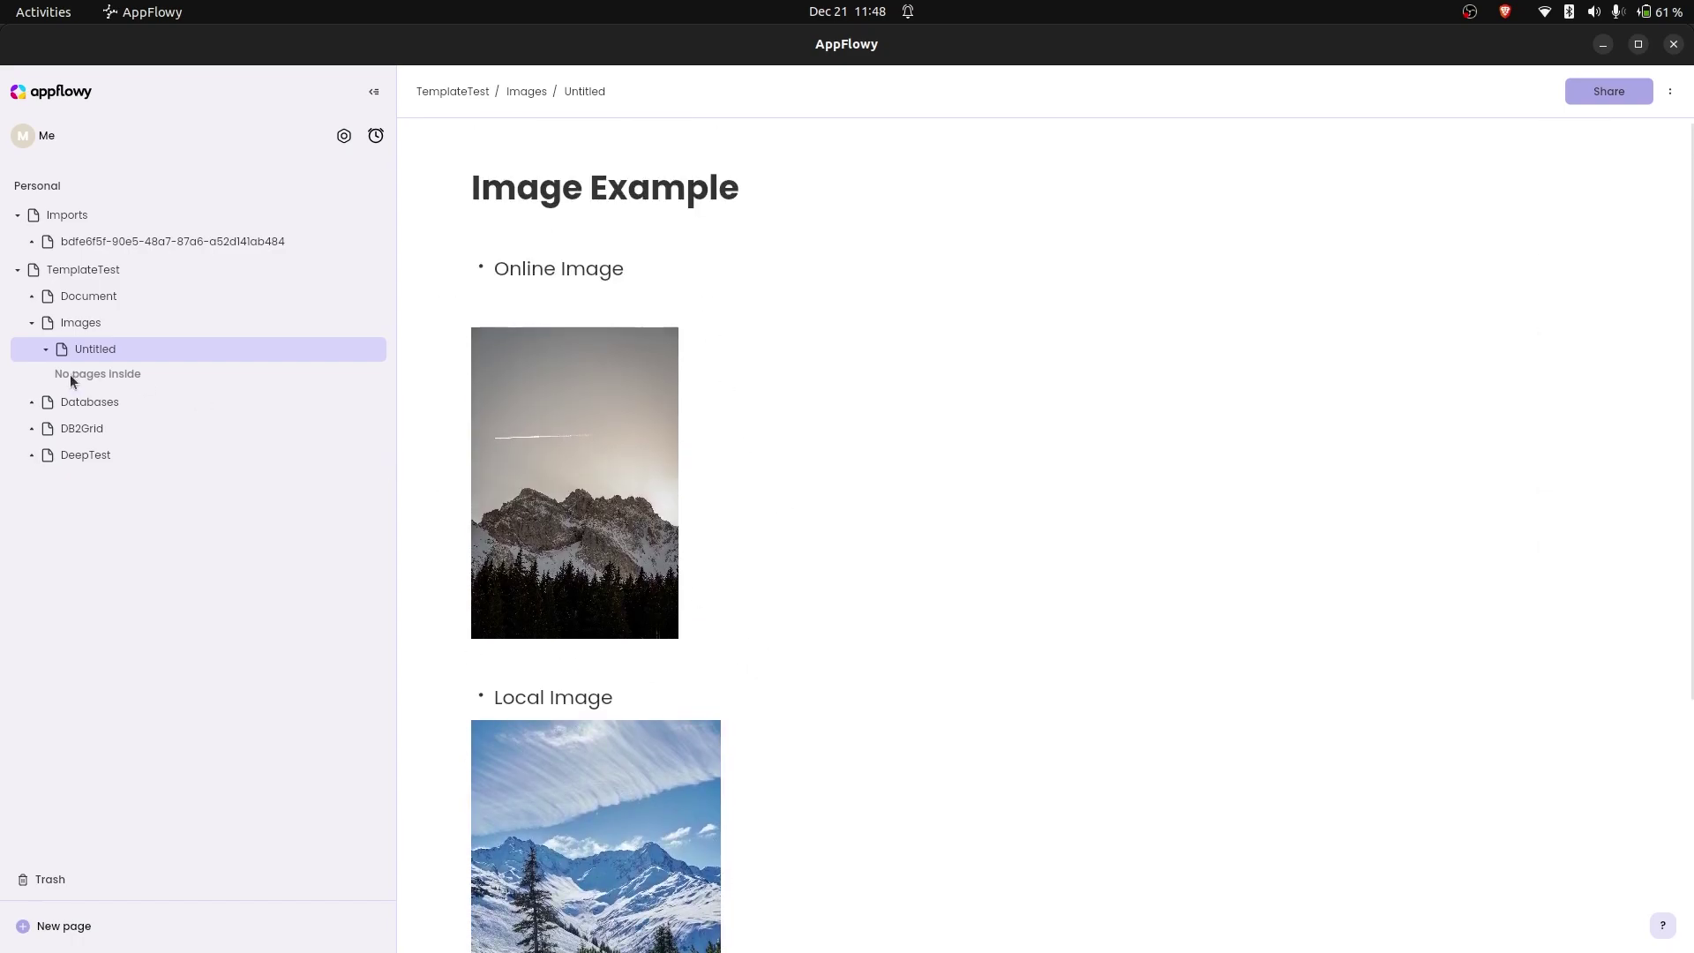
{"action": "left_click", "coordinate": [103, 327]}
{"action": "left_click", "coordinate": [1591, 93]}
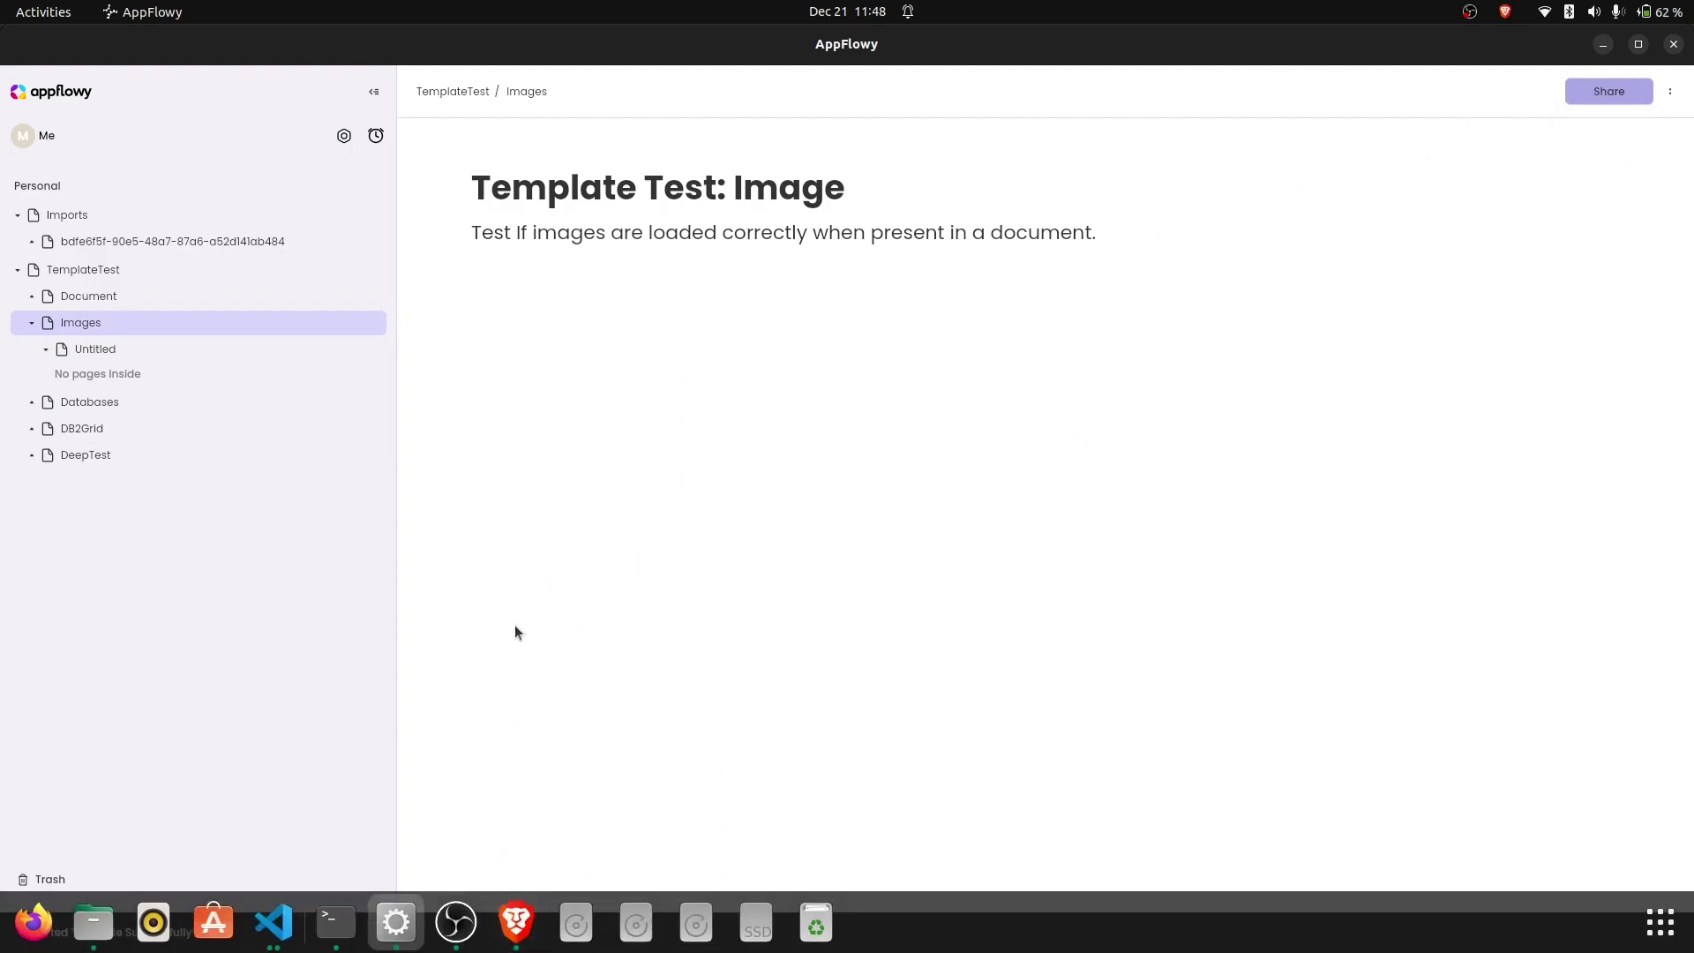
Open the exported template folder in Documents, view config.json, then switch to VS Code
{"action": "key", "text": "alt+Tab"}
{"action": "key", "text": "alt+Tab"}
{"action": "key", "text": "alt+Tab"}
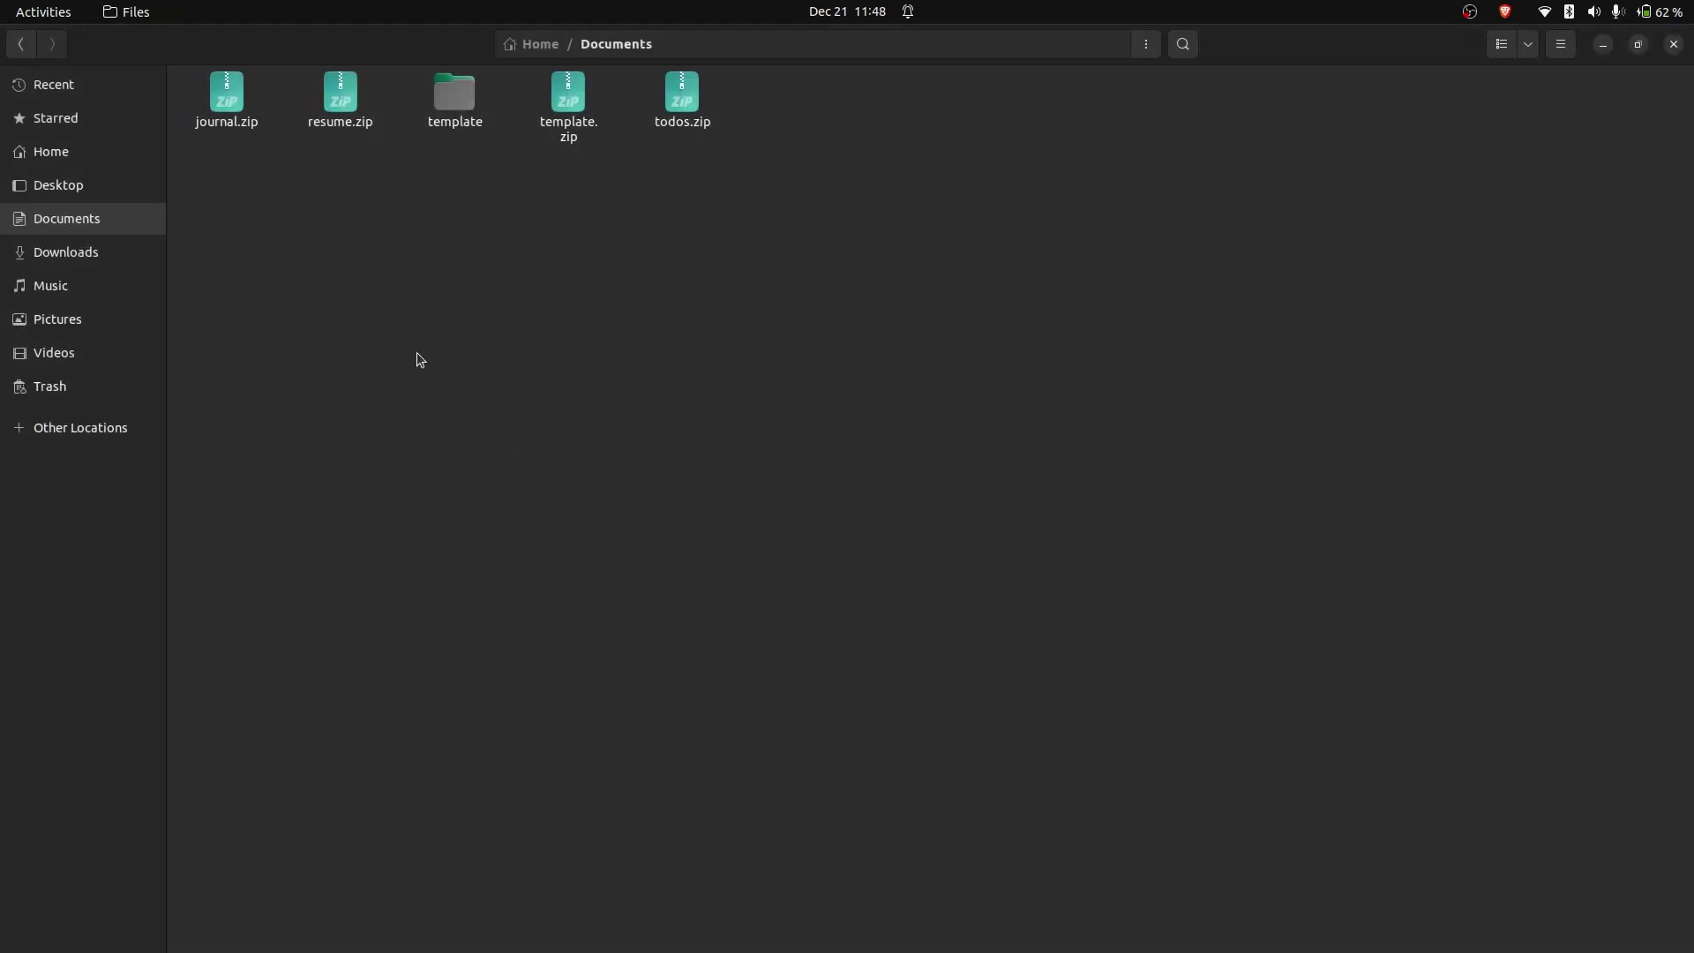
{"action": "double_click", "coordinate": [472, 107]}
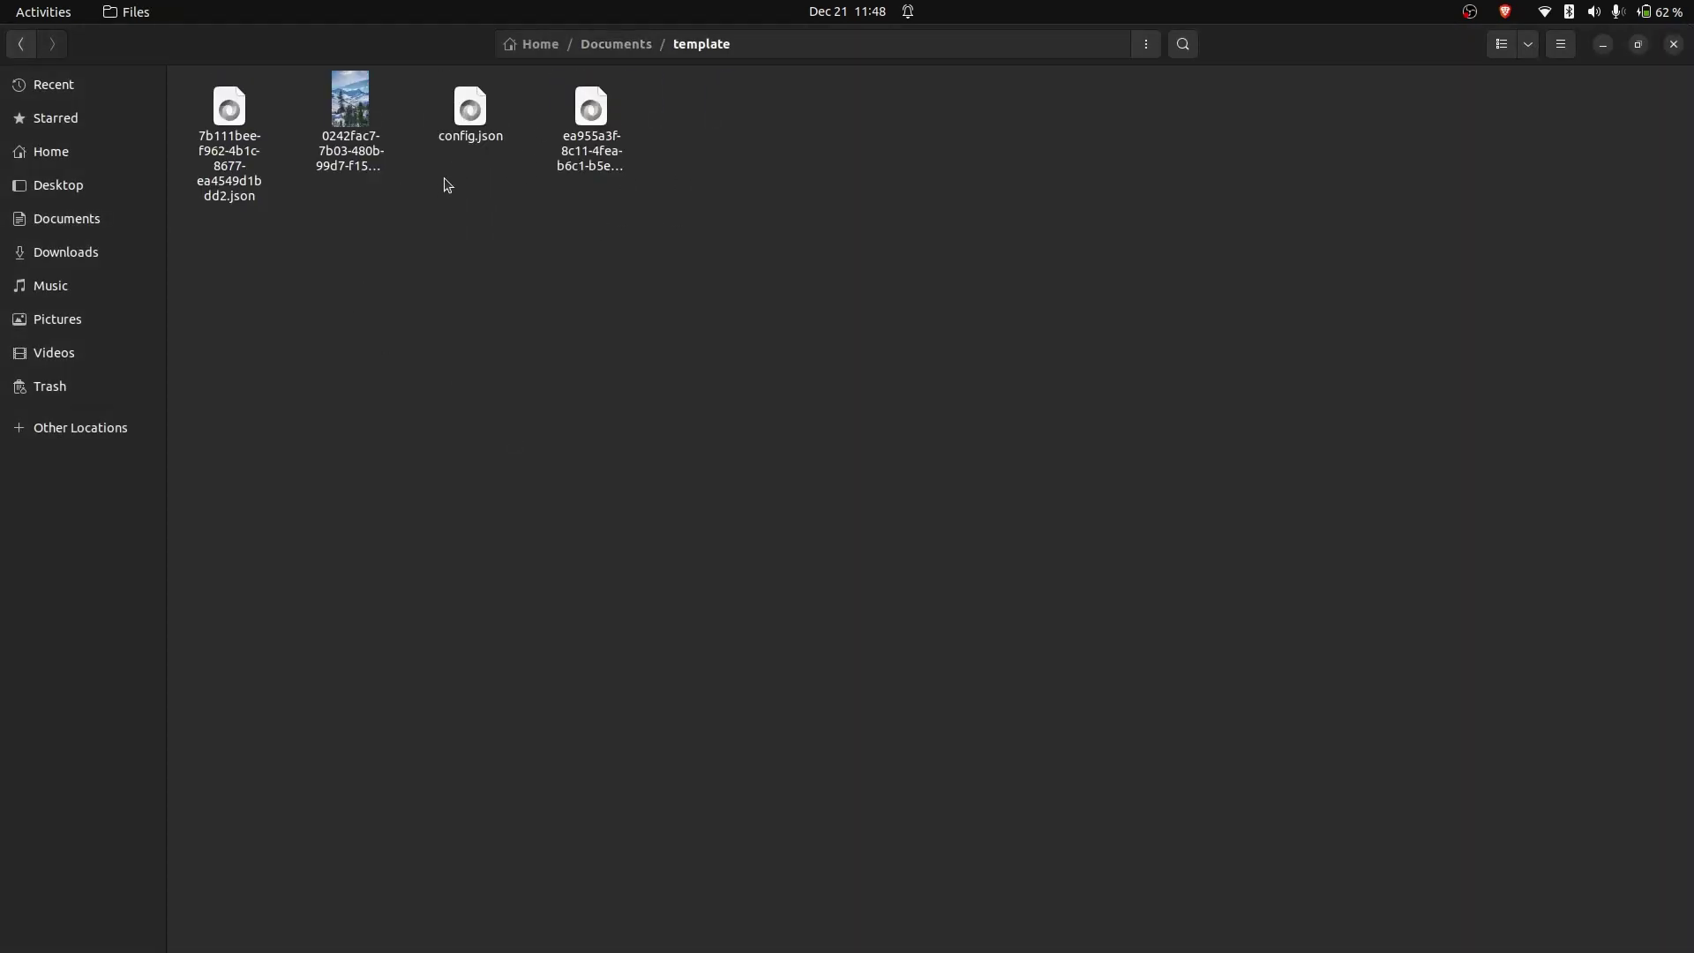
{"action": "scroll", "coordinate": [574, 258], "scroll_direction": "up", "scroll_amount": 2}
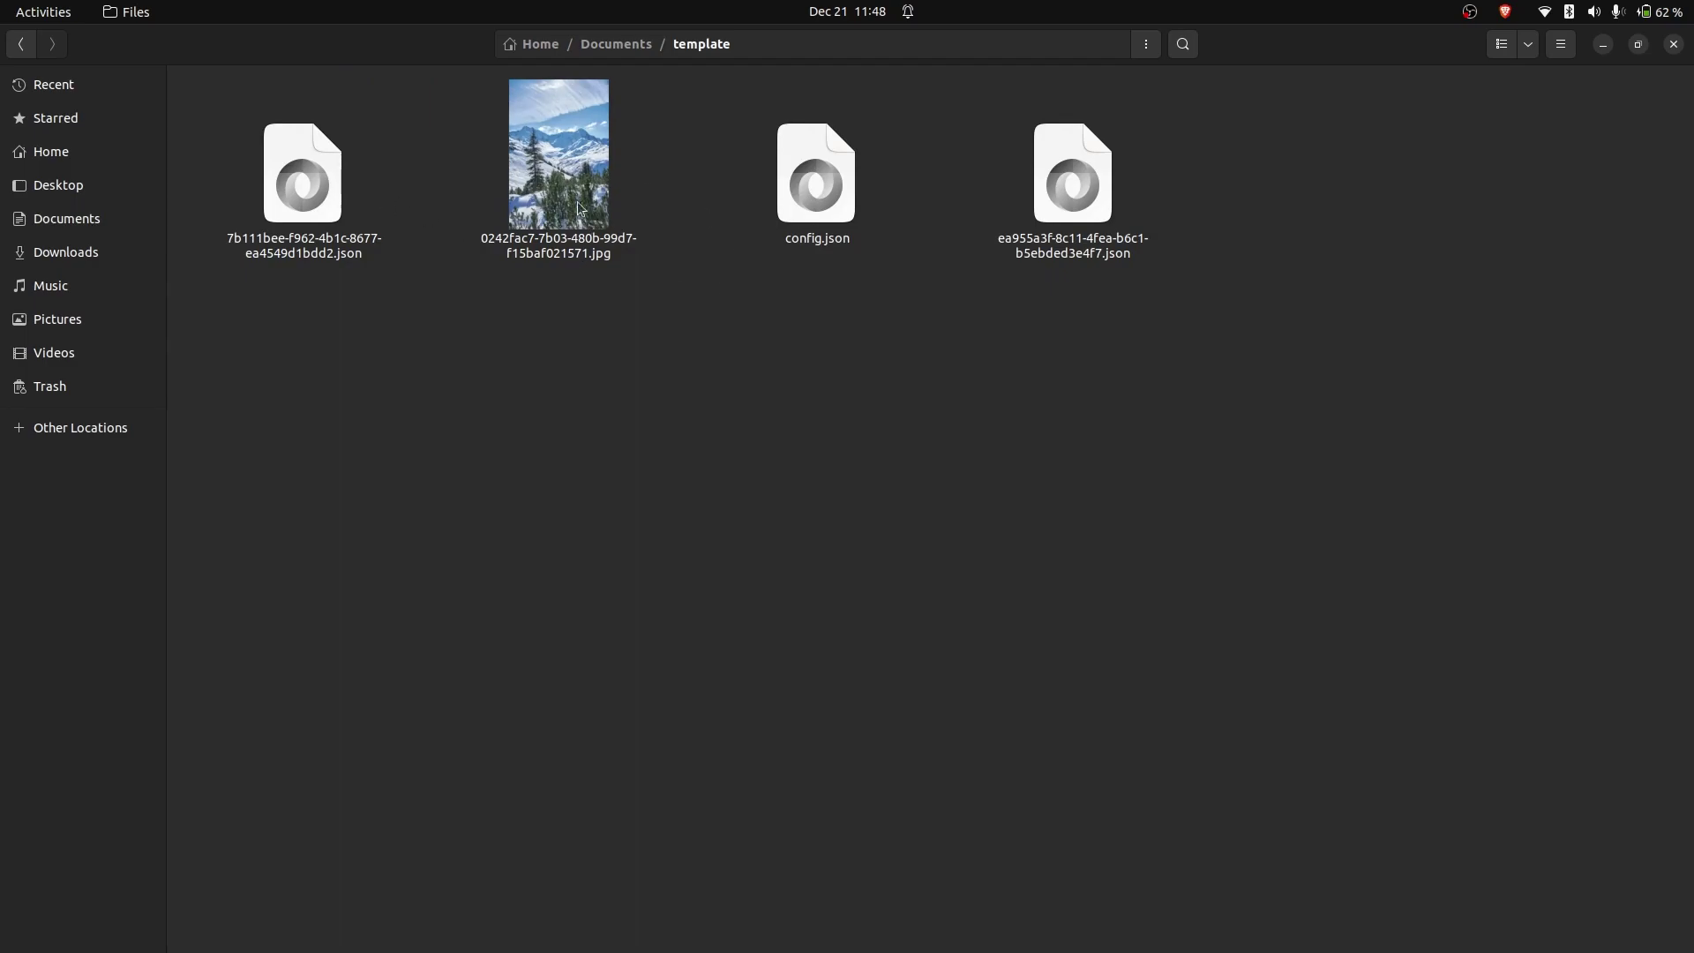
{"action": "double_click", "coordinate": [770, 187]}
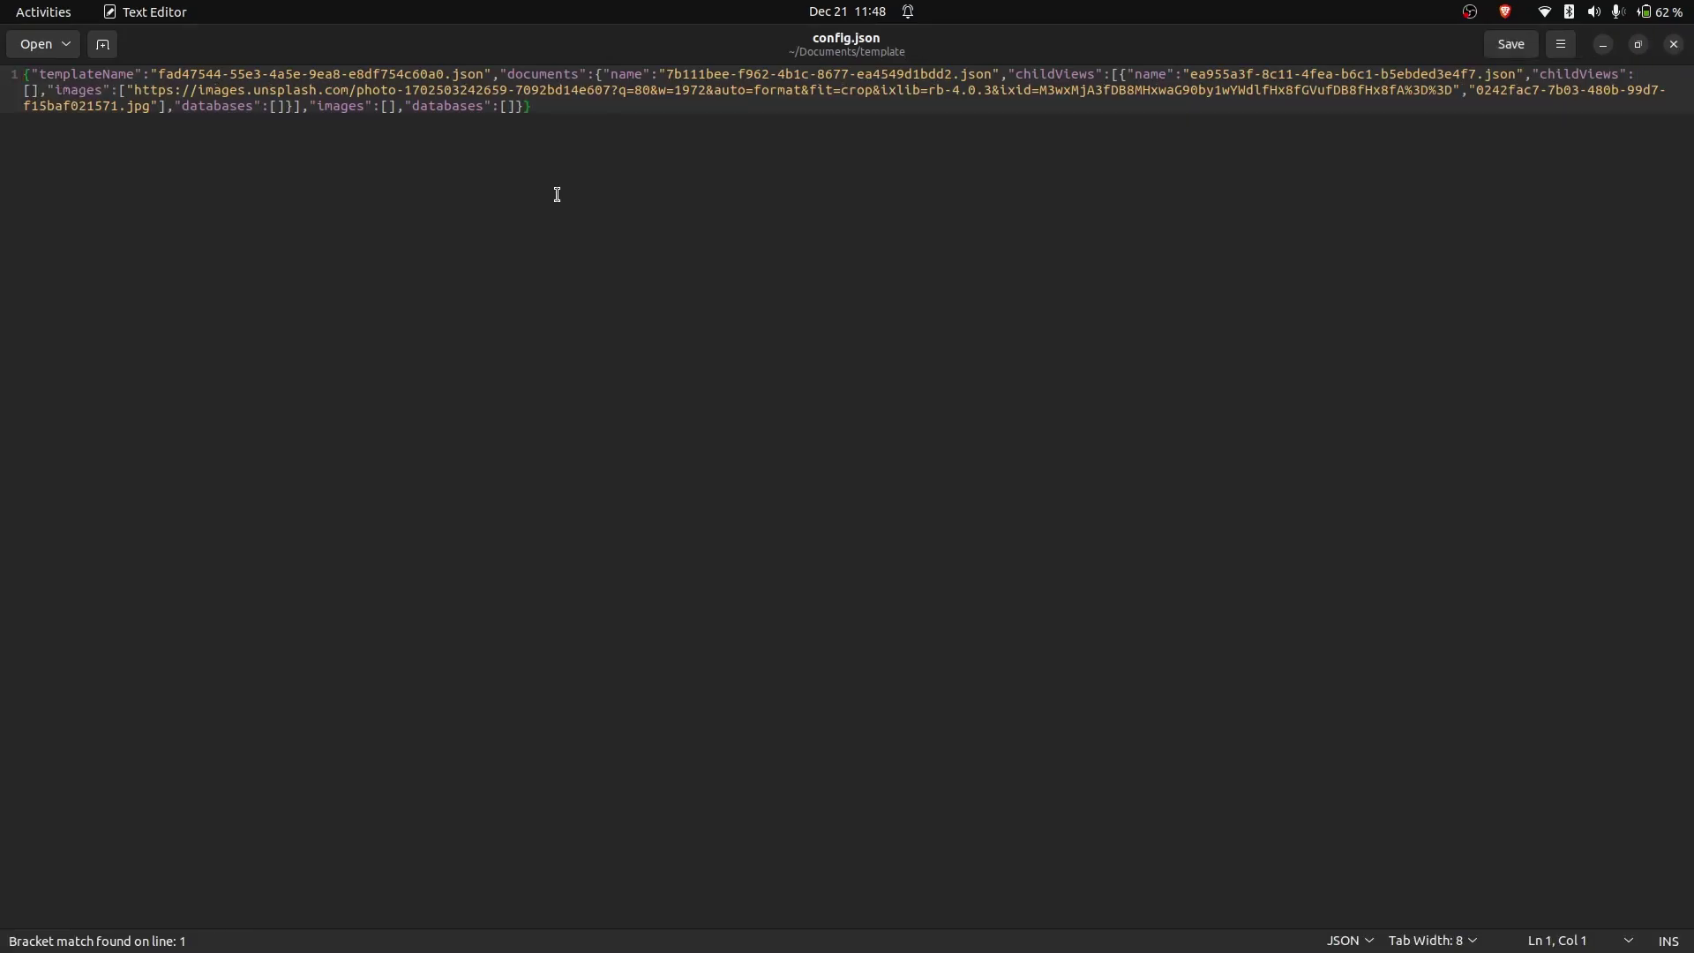
{"action": "left_click", "coordinate": [650, 154]}
{"action": "key", "text": "alt+Tab"}
{"action": "key", "text": "alt+Tab"}
{"action": "key", "text": "alt+Tab"}
{"action": "key", "text": "alt+Tab"}
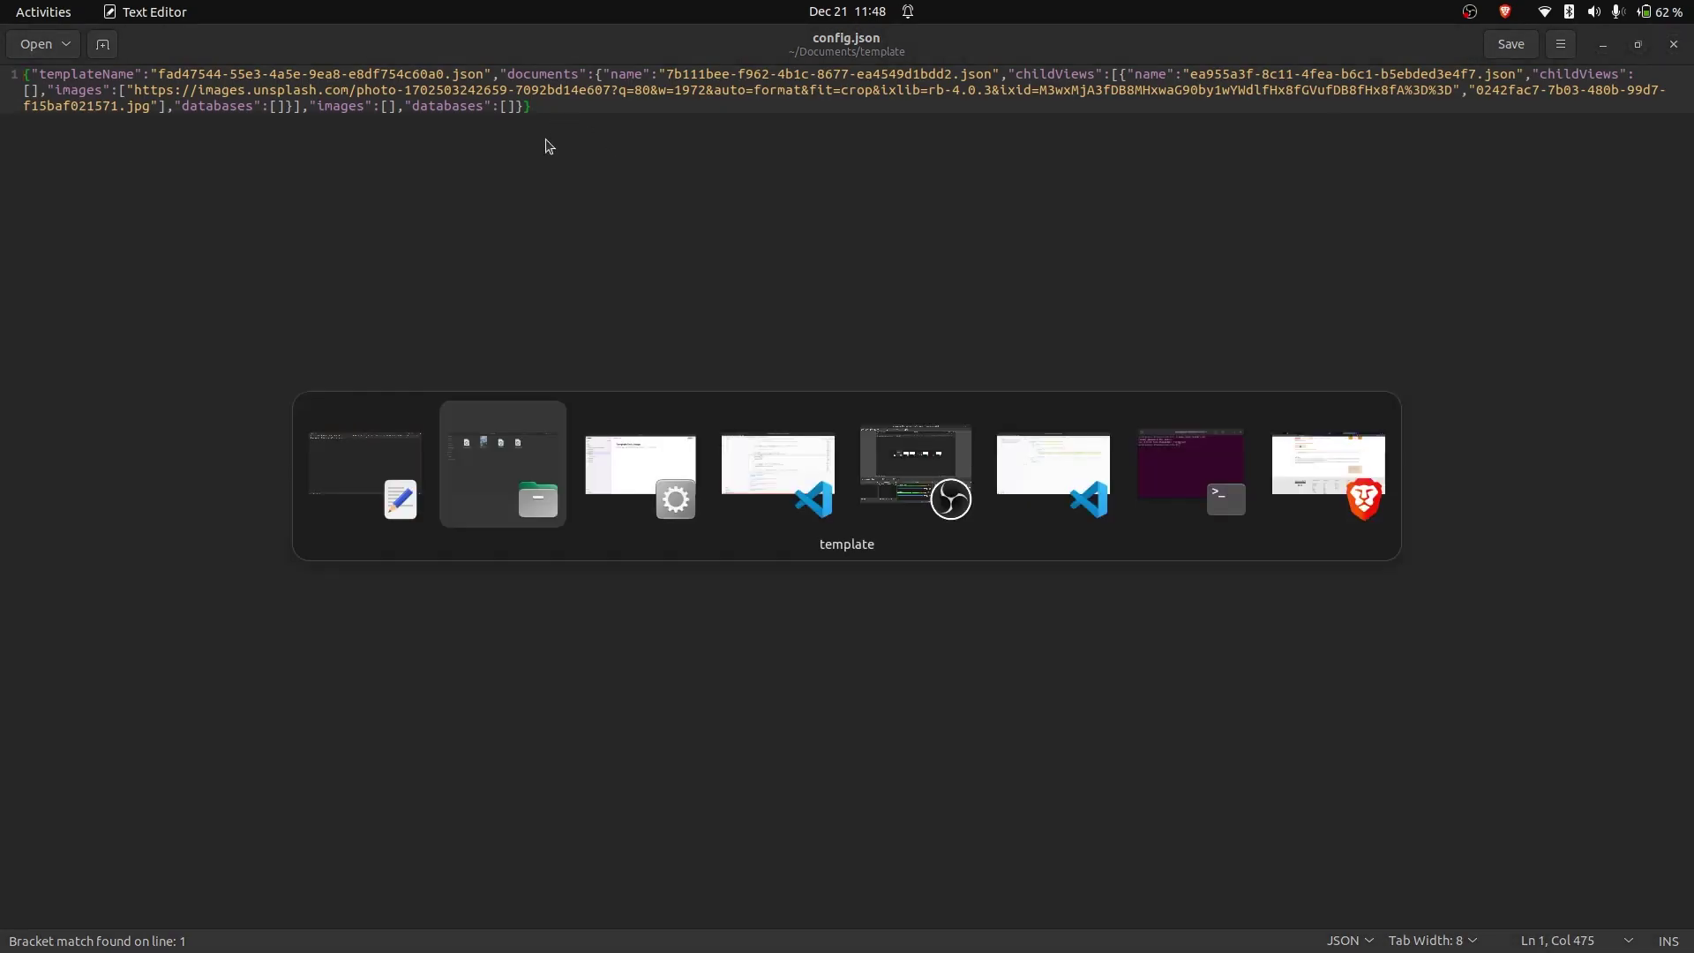
{"action": "key", "text": "alt+Tab"}
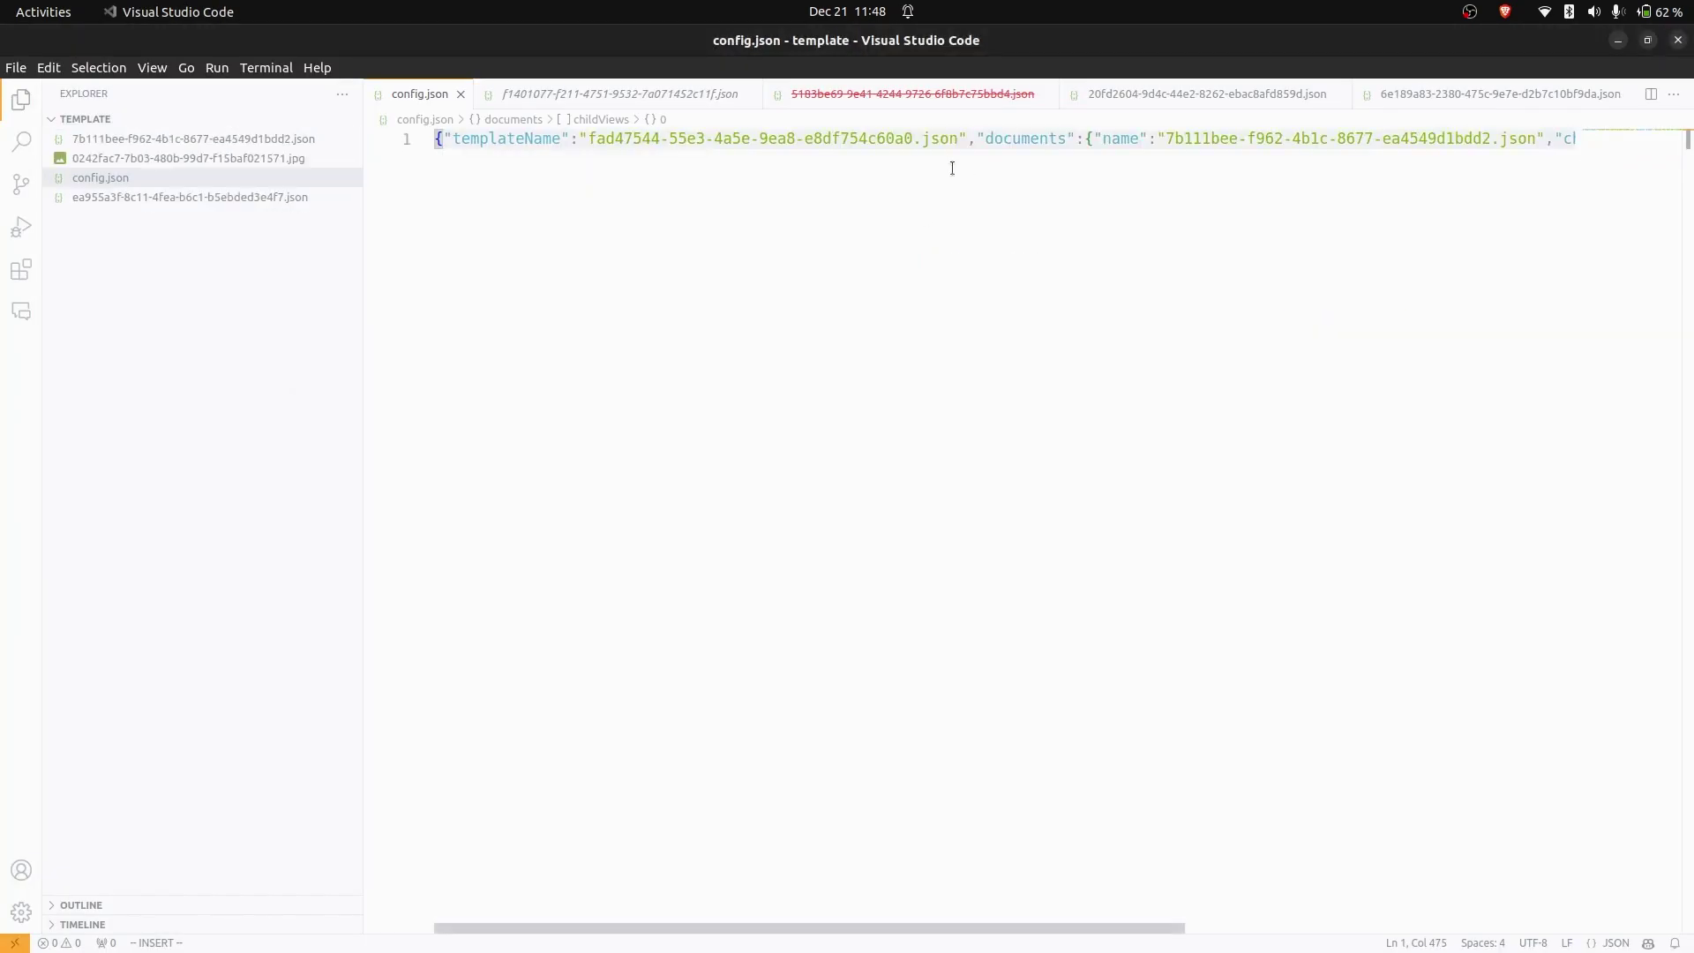
Reformat config.json as indented JSON with Format Document from the Command Palette
{"action": "key", "text": "ctrl+shift+p"}
{"action": "key", "text": "Return"}
{"action": "right_click", "coordinate": [1086, 219]}
{"action": "key", "text": "Escape"}
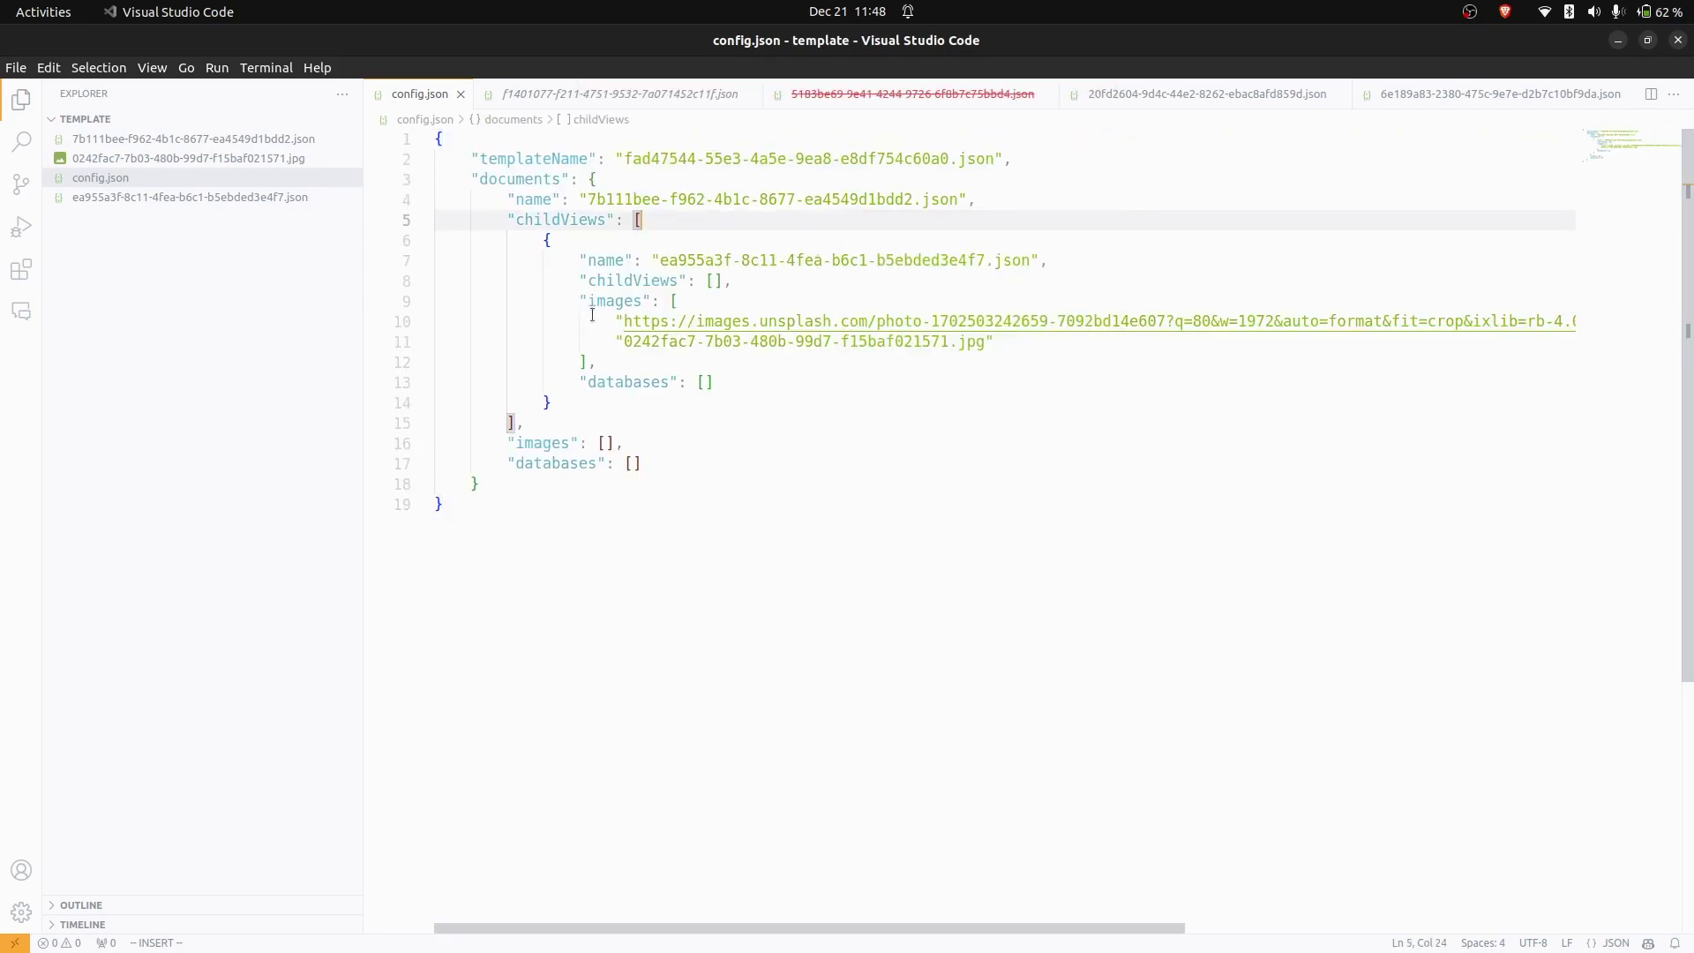
{"action": "left_click_drag", "start_coordinate": [618, 318], "coordinate": [1356, 301]}
{"action": "mouse_move", "coordinate": [1055, 359]}
{"action": "left_mouse_down"}
{"action": "mouse_move", "coordinate": [611, 342]}
{"action": "mouse_move", "coordinate": [1055, 358]}
{"action": "left_mouse_up"}
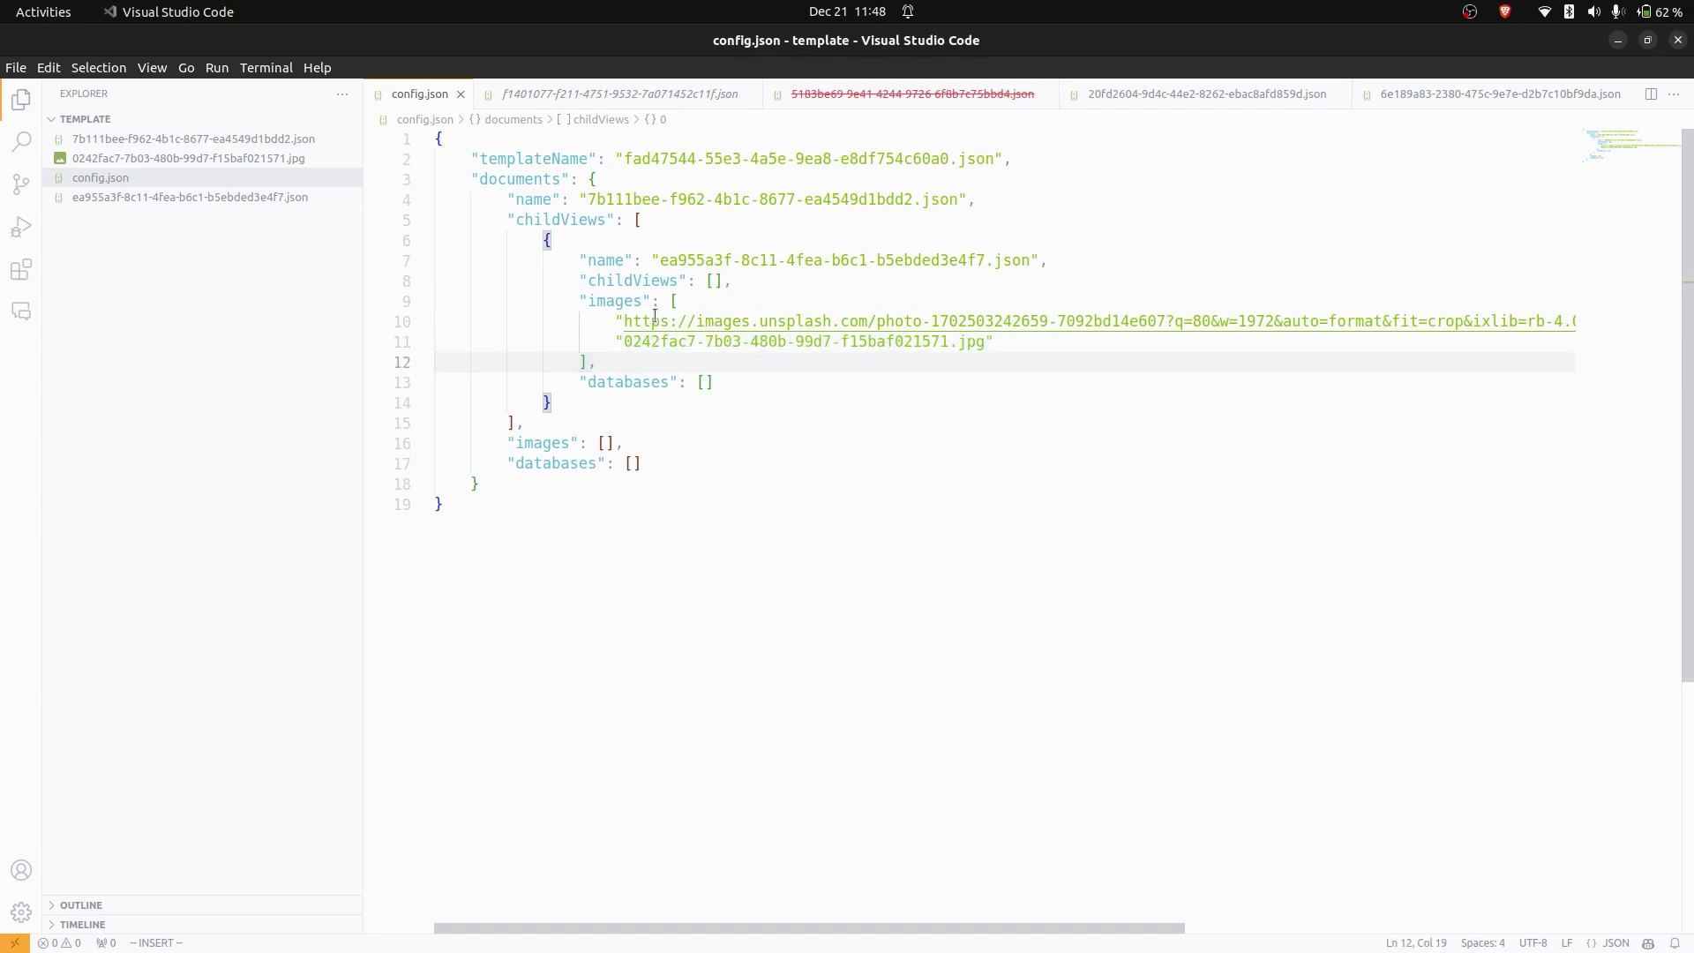
Preview the exported snowy mountain jpg, then switch back to AppFlowy
{"action": "left_click", "coordinate": [132, 159]}
{"action": "key", "text": "alt+Tab"}
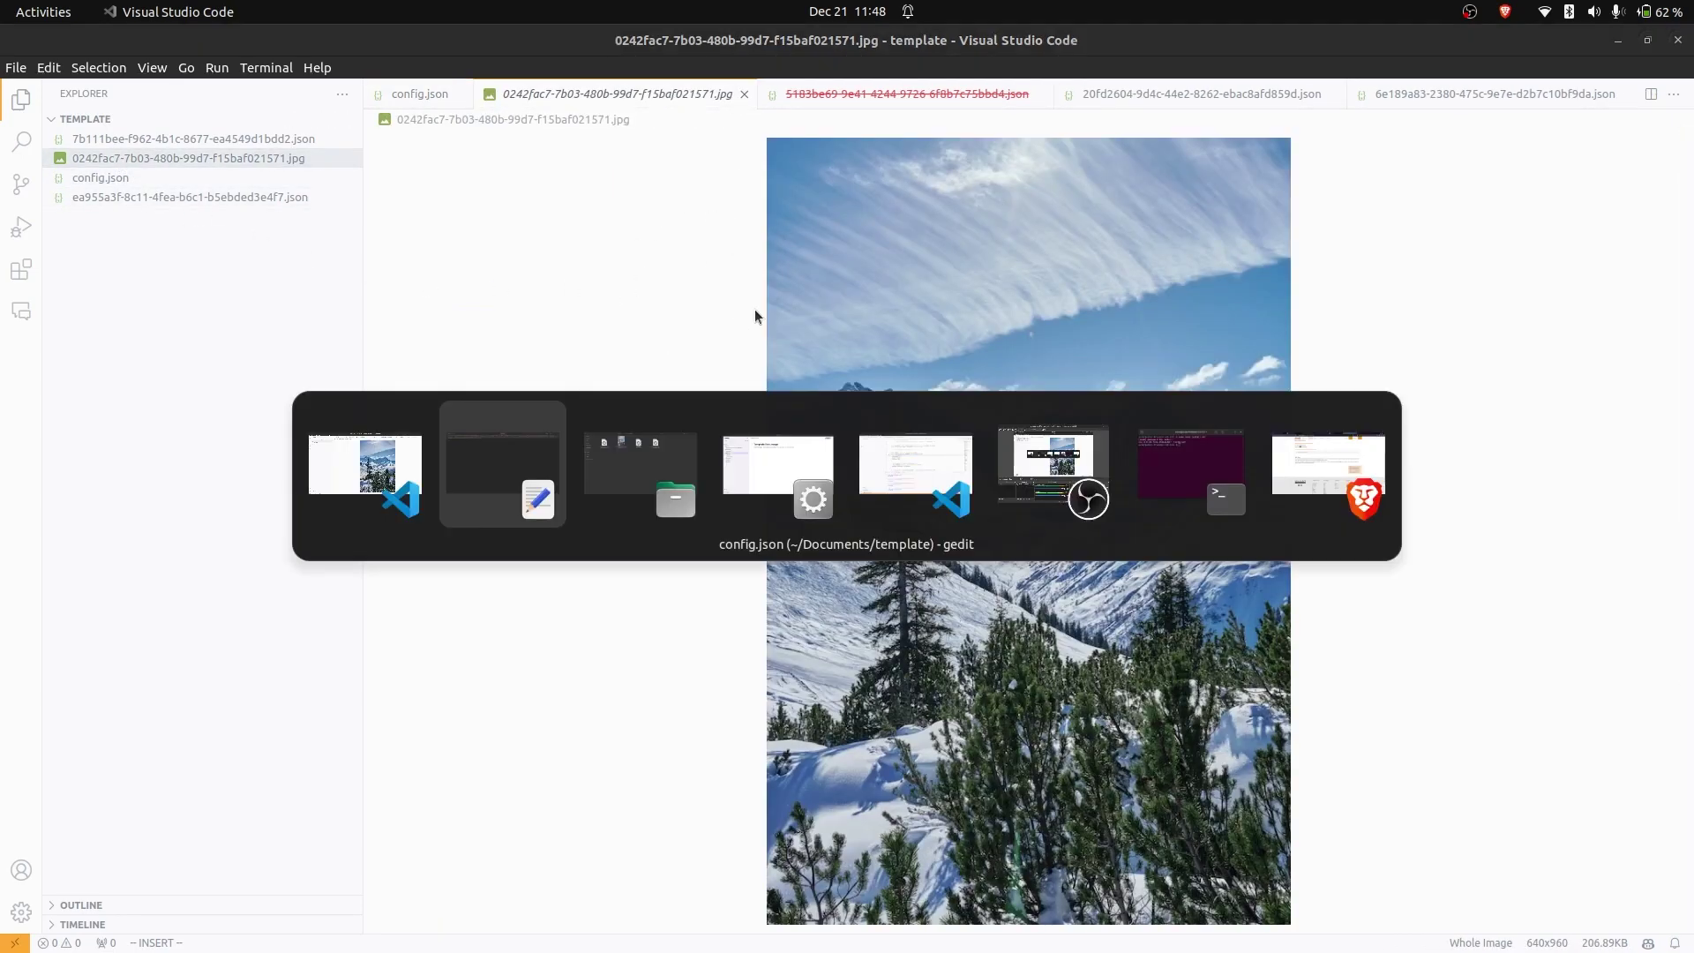
{"action": "key", "text": "alt+Tab"}
{"action": "key", "text": "alt+Tab"}
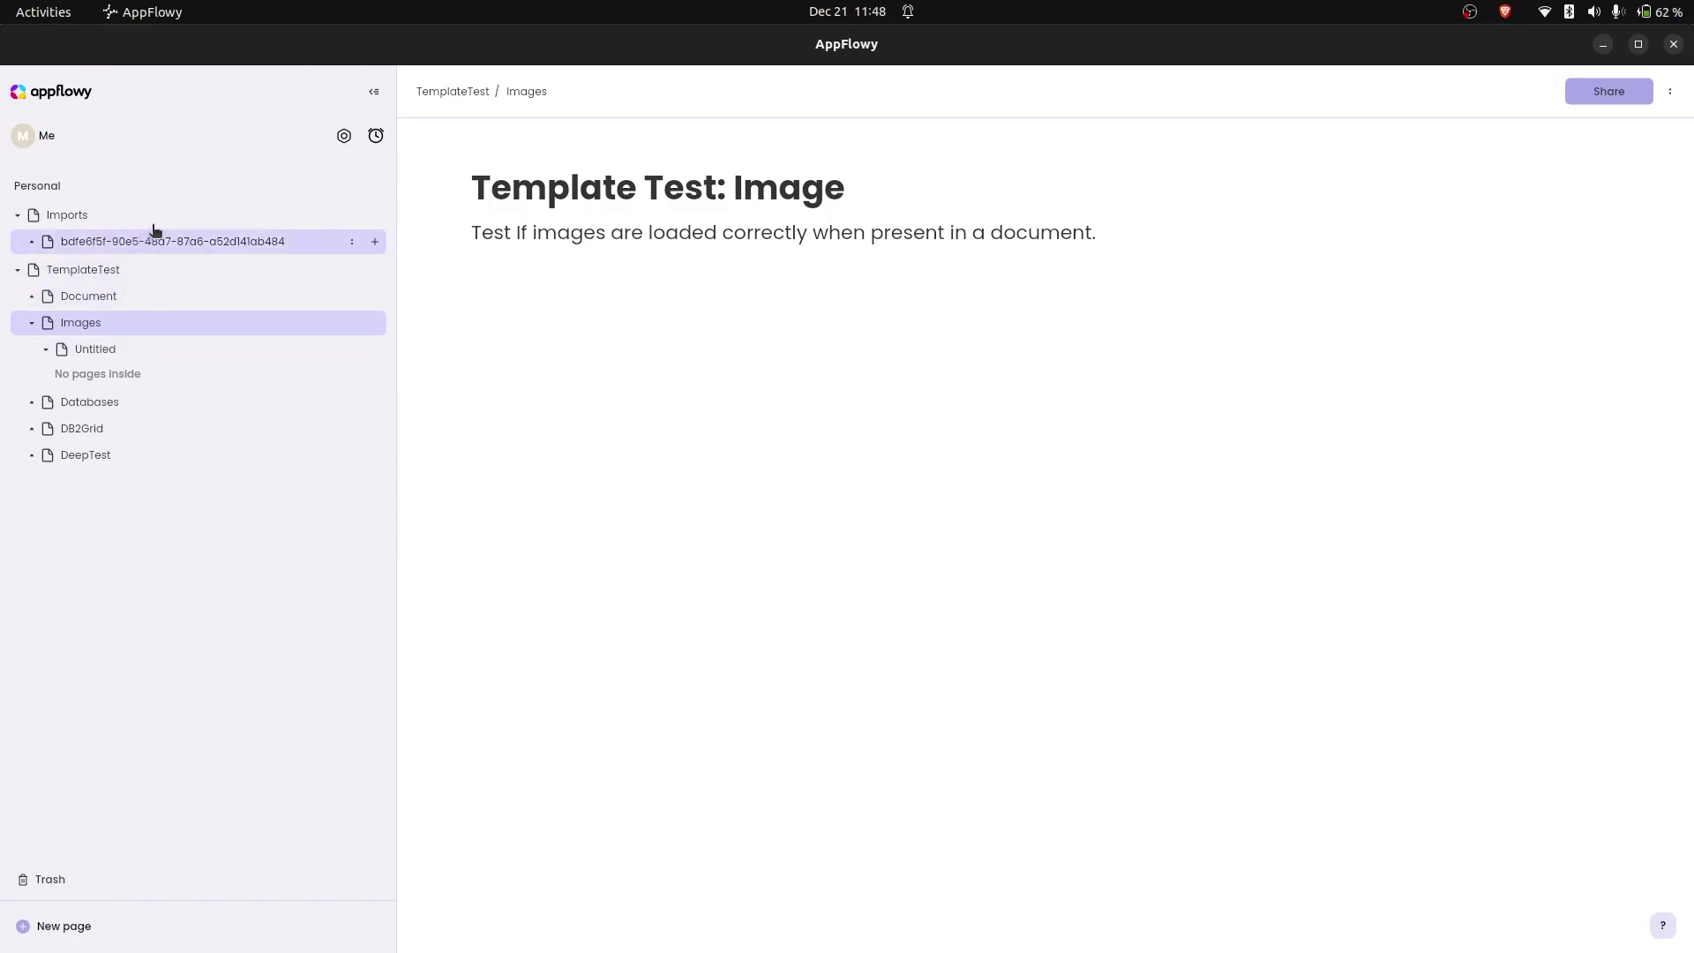
Import template.zip from the system as a new Template page under Imports
{"action": "left_click", "coordinate": [375, 216]}
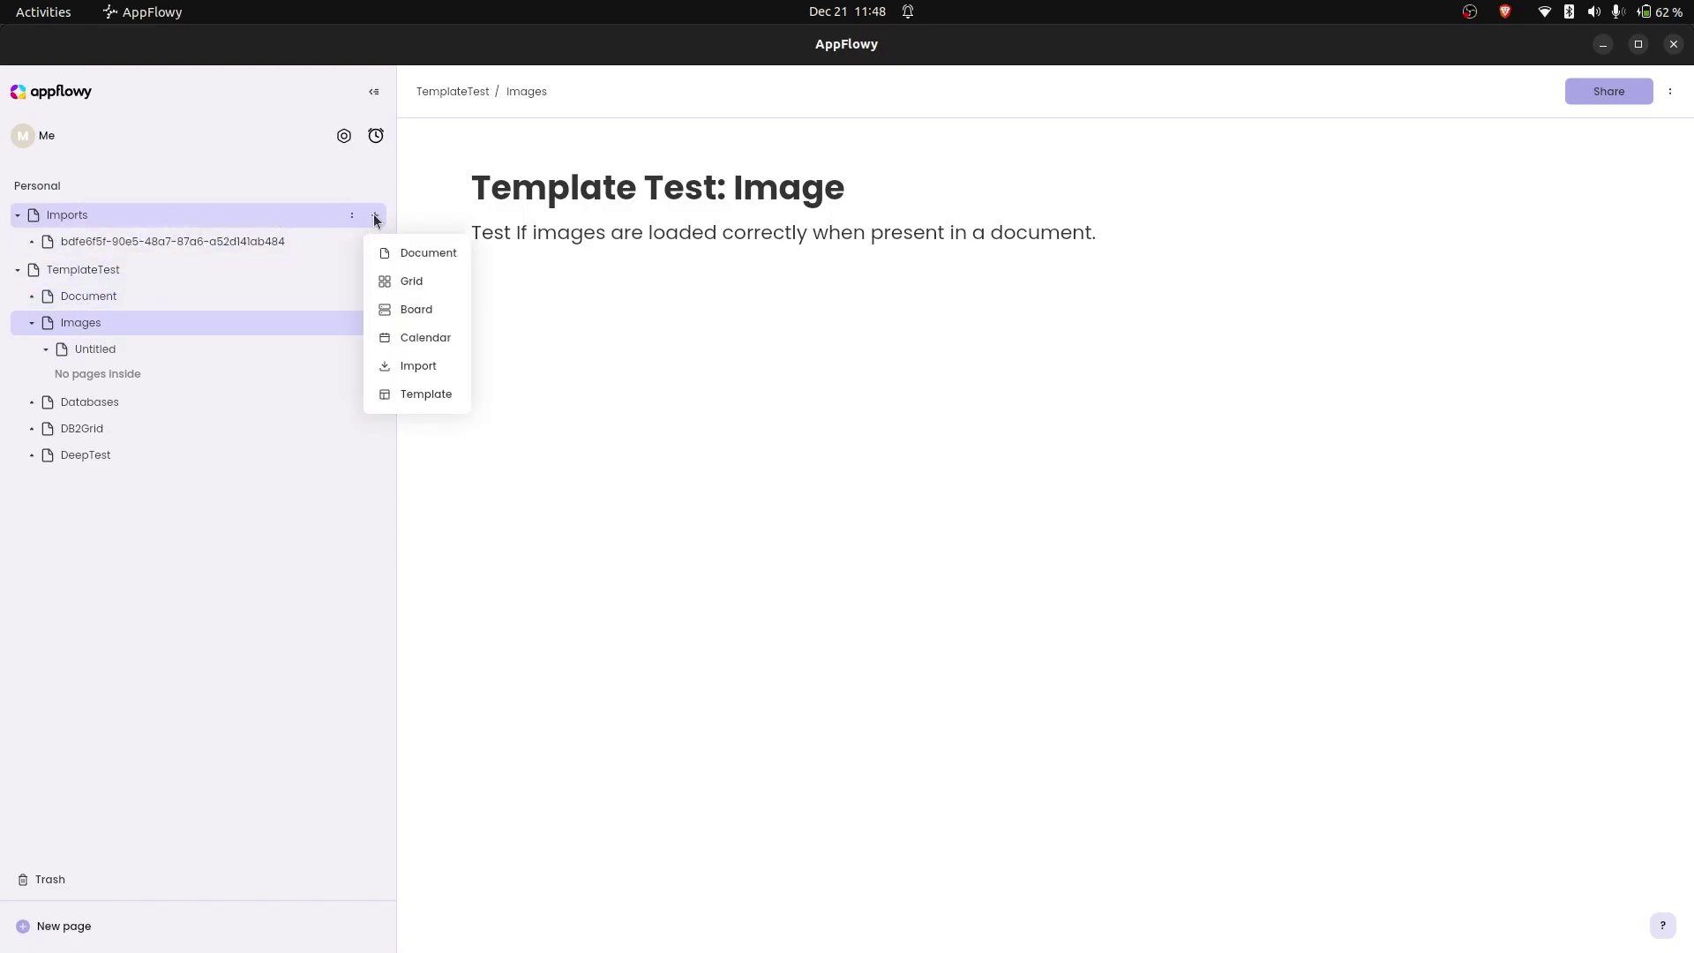
{"action": "left_click", "coordinate": [402, 394]}
{"action": "left_click", "coordinate": [624, 491]}
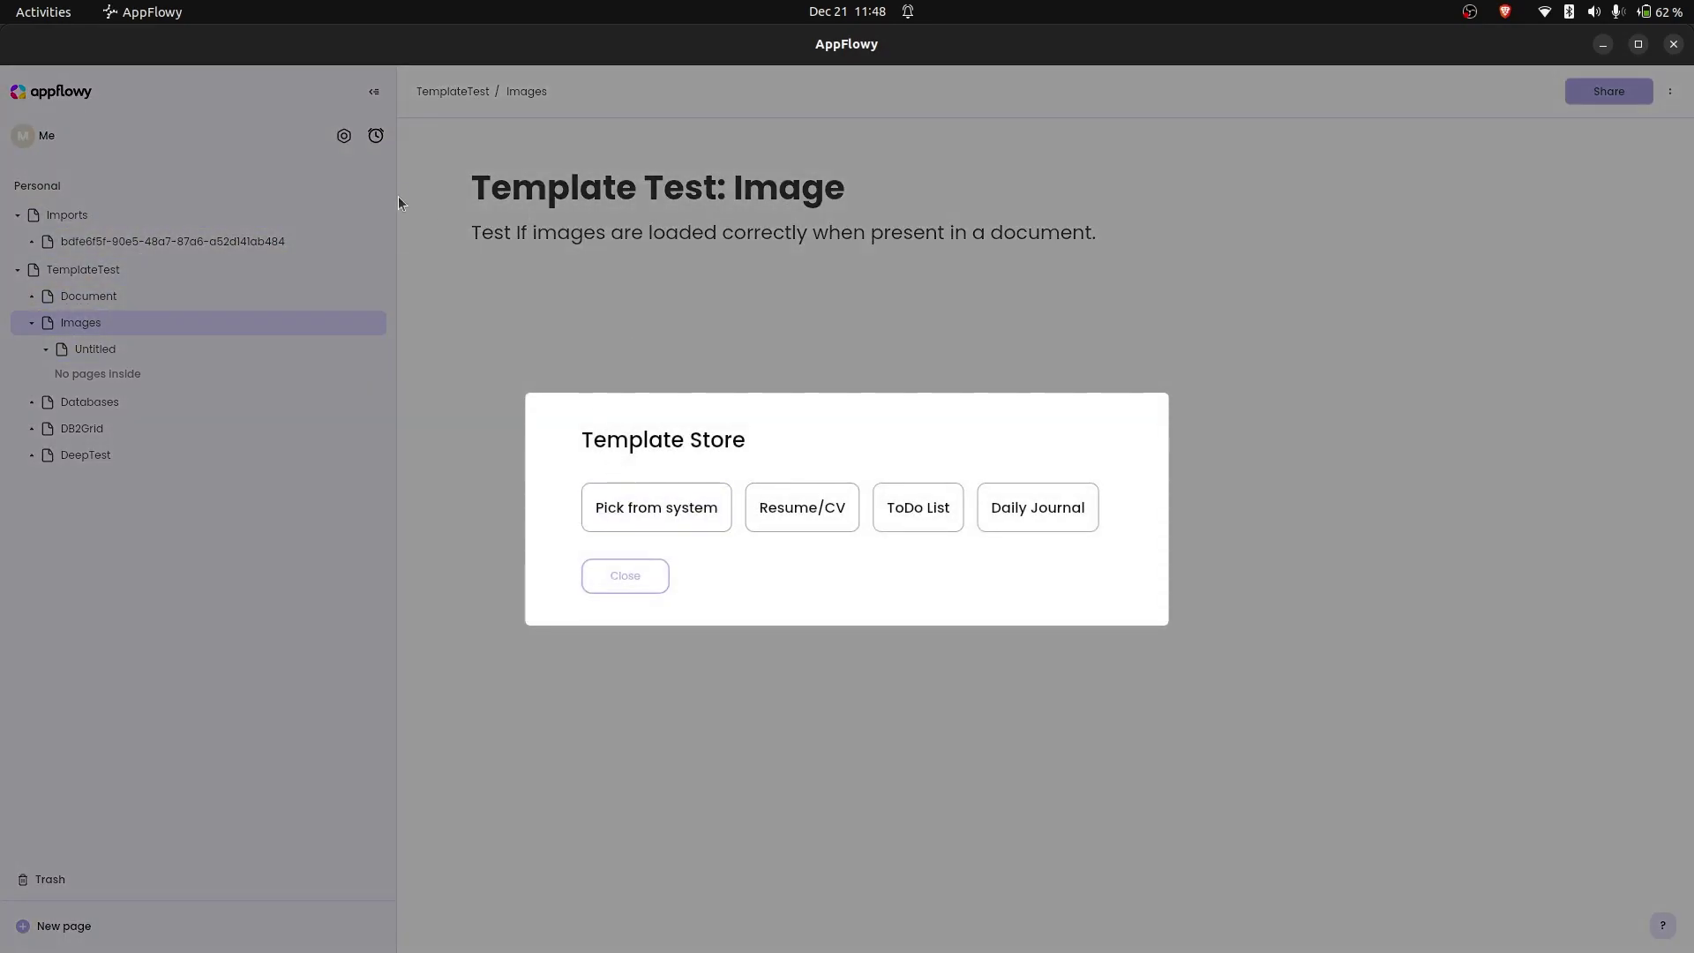
{"action": "left_click", "coordinate": [545, 169]}
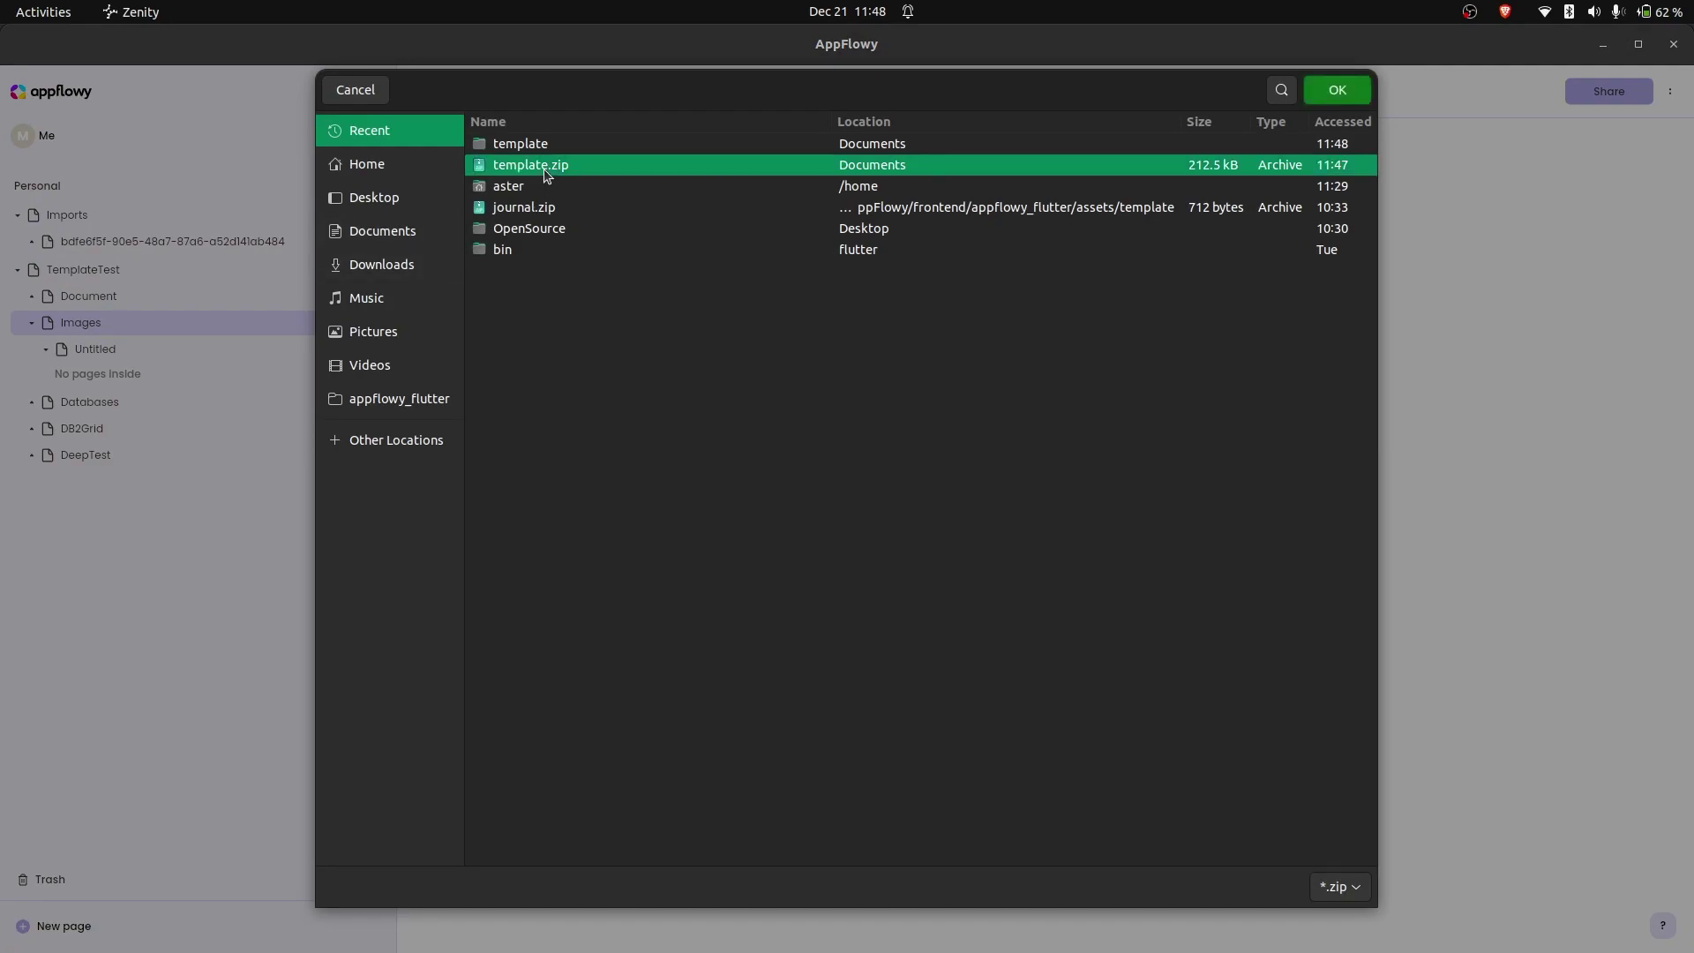
{"action": "left_click", "coordinate": [1366, 91]}
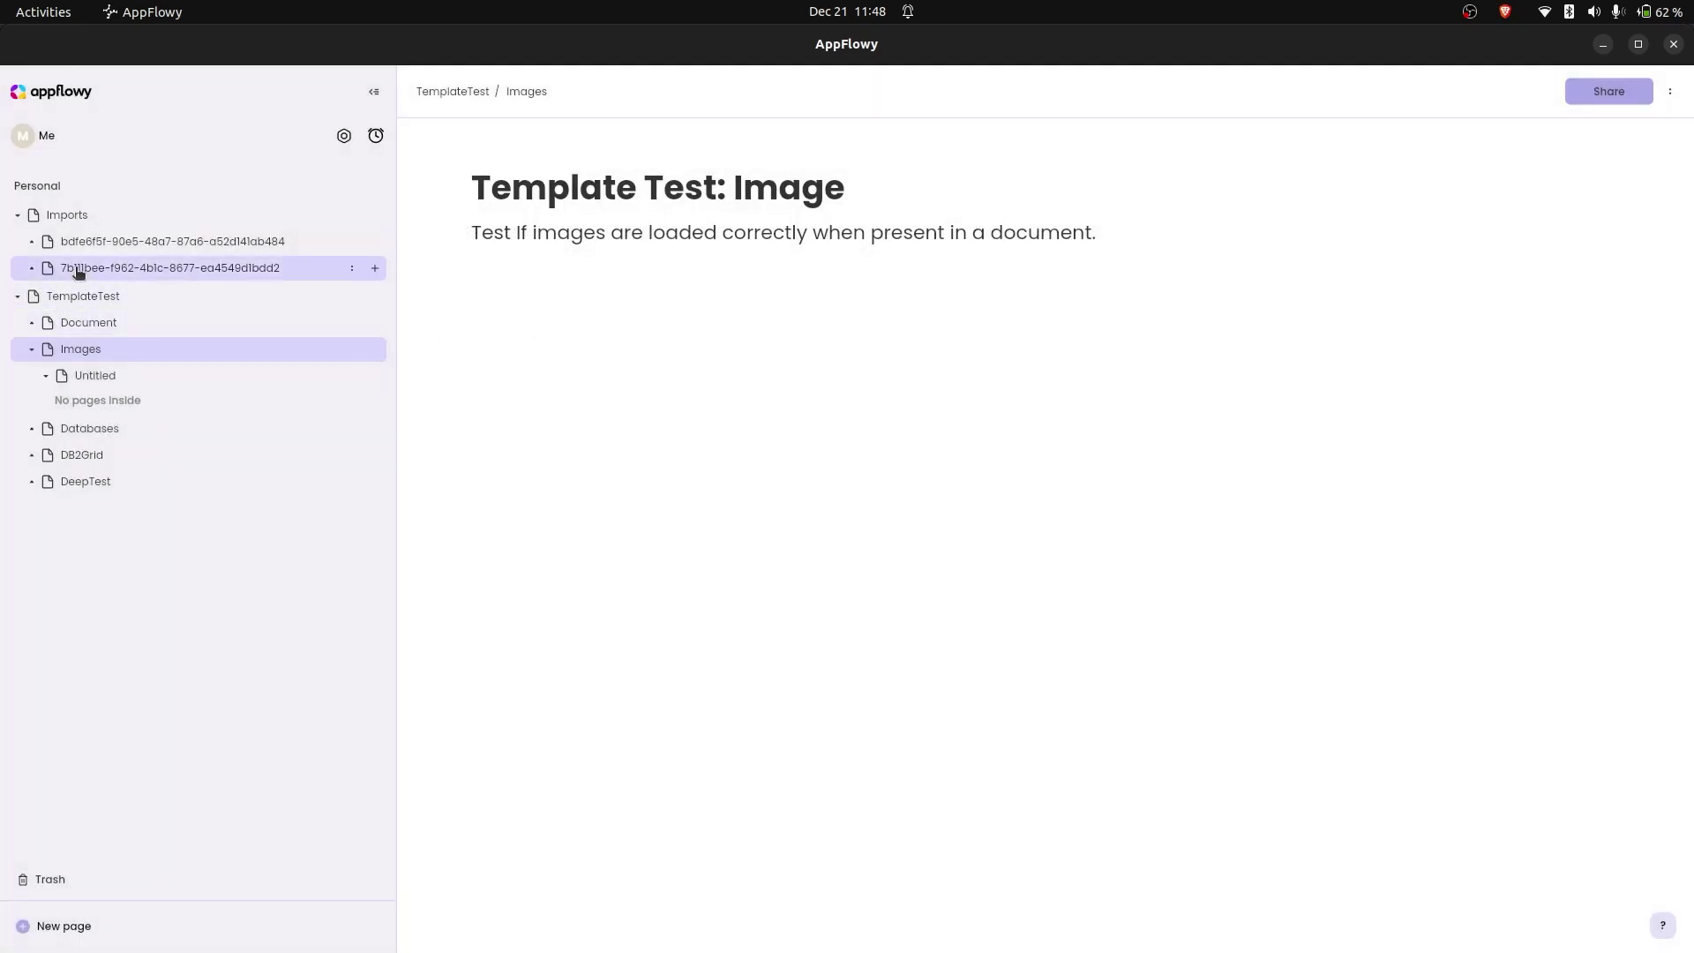
Open the imported page's Image Example child and scroll through its online and local images
{"action": "left_click", "coordinate": [78, 269]}
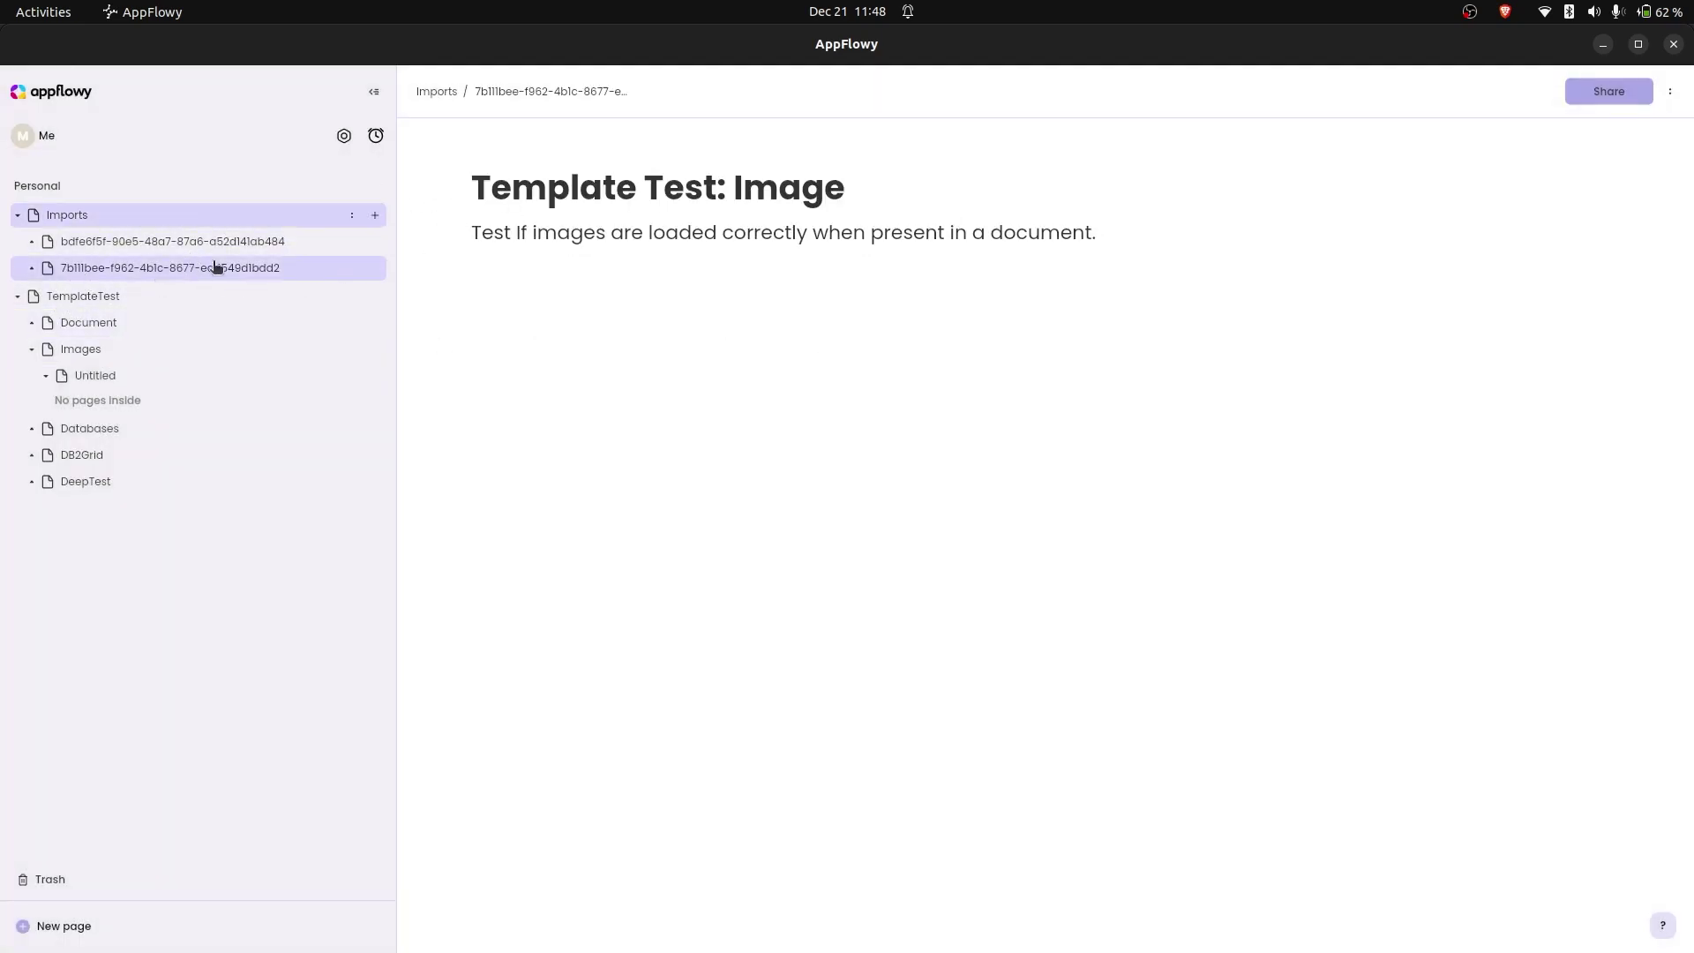
{"action": "left_click", "coordinate": [31, 267]}
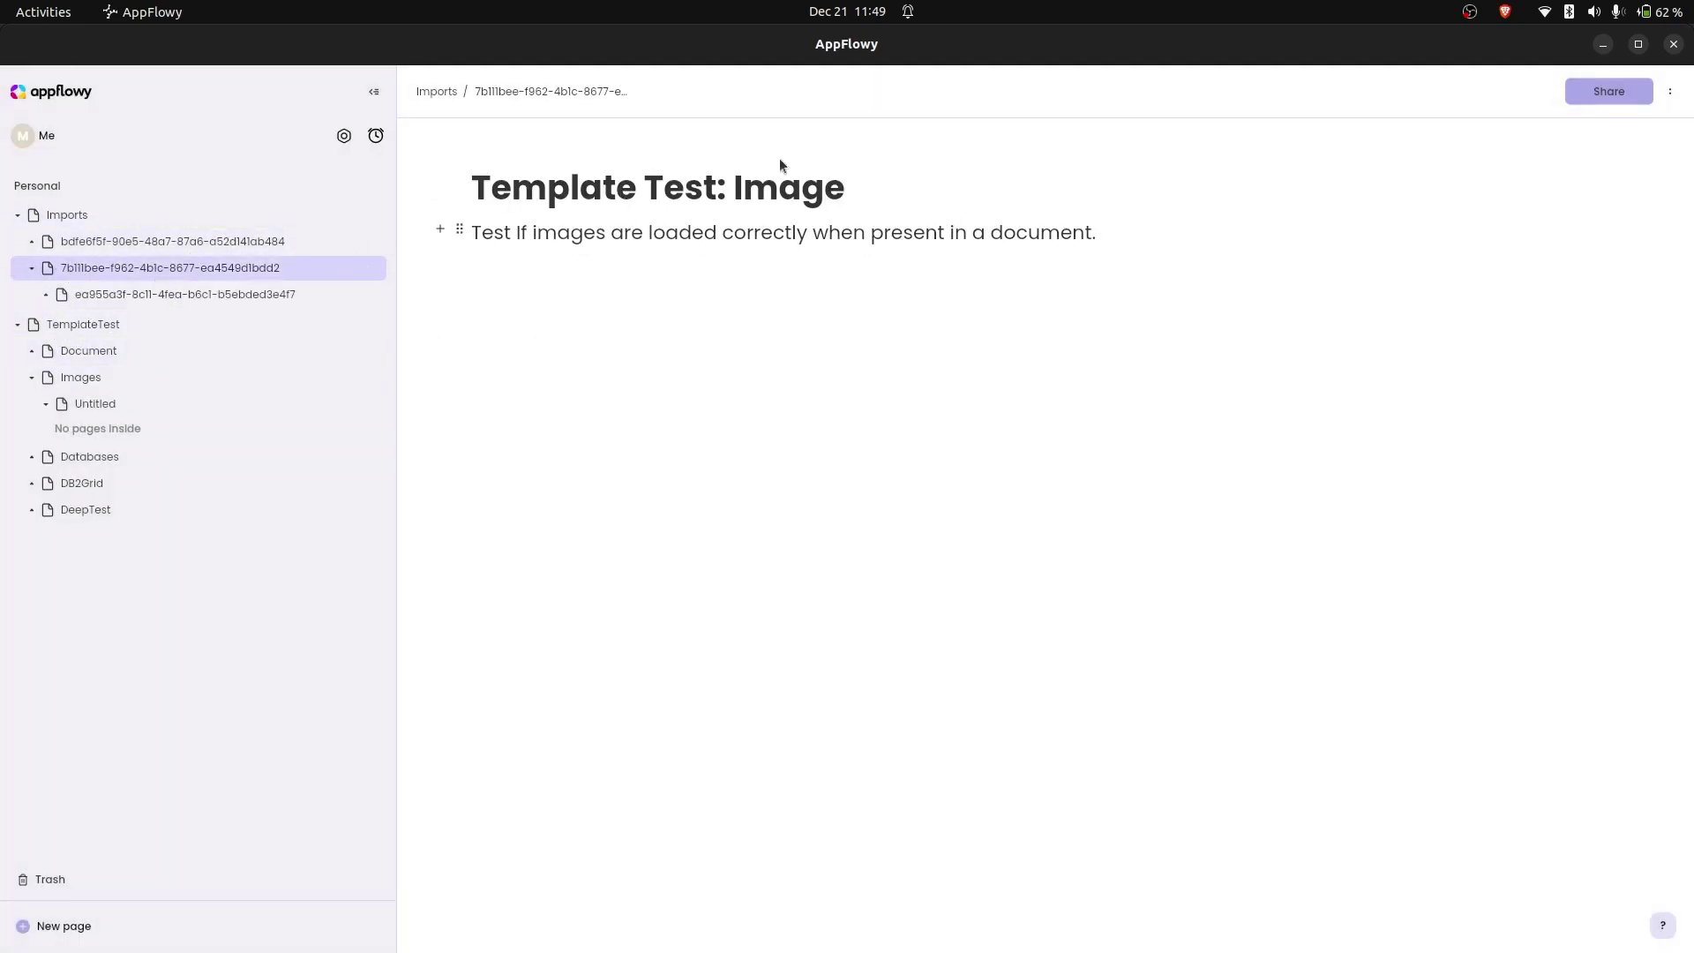
{"action": "left_click", "coordinate": [117, 293]}
{"action": "scroll", "coordinate": [653, 258], "scroll_direction": "down", "scroll_amount": 2}
{"action": "scroll", "coordinate": [765, 410], "scroll_direction": "up", "scroll_amount": 2}
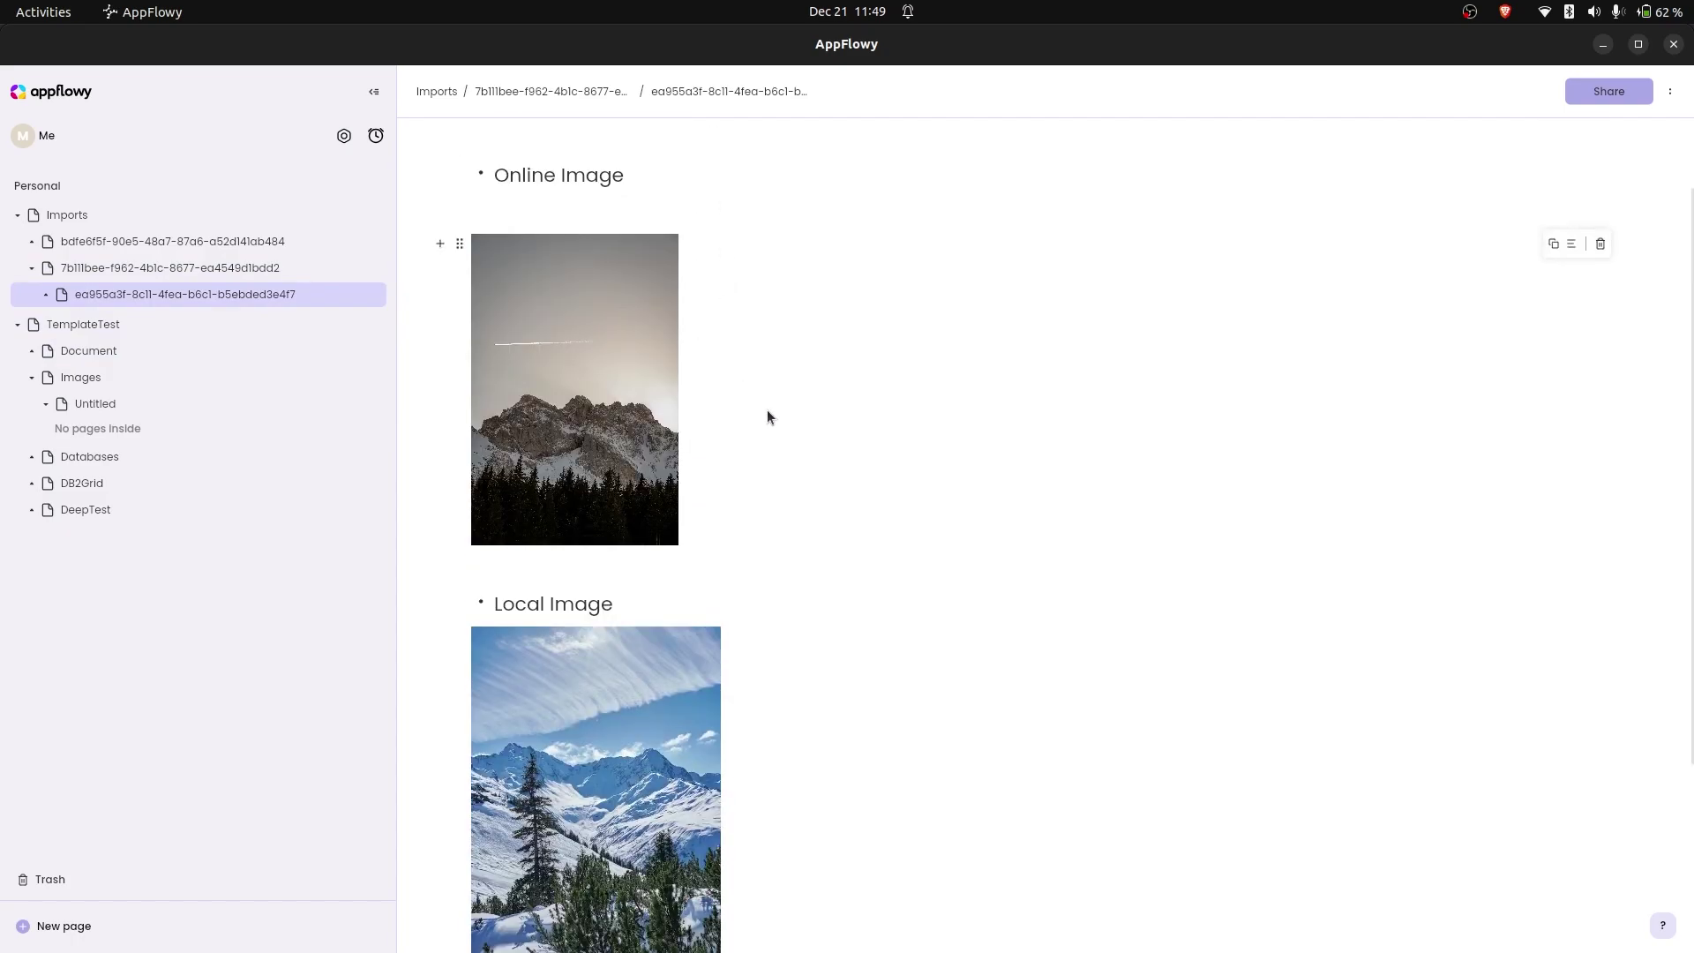
{"action": "scroll", "coordinate": [548, 325], "scroll_direction": "down", "scroll_amount": 3}
{"action": "scroll", "coordinate": [651, 420], "scroll_direction": "down", "scroll_amount": 1}
{"action": "scroll", "coordinate": [706, 368], "scroll_direction": "up", "scroll_amount": 4}
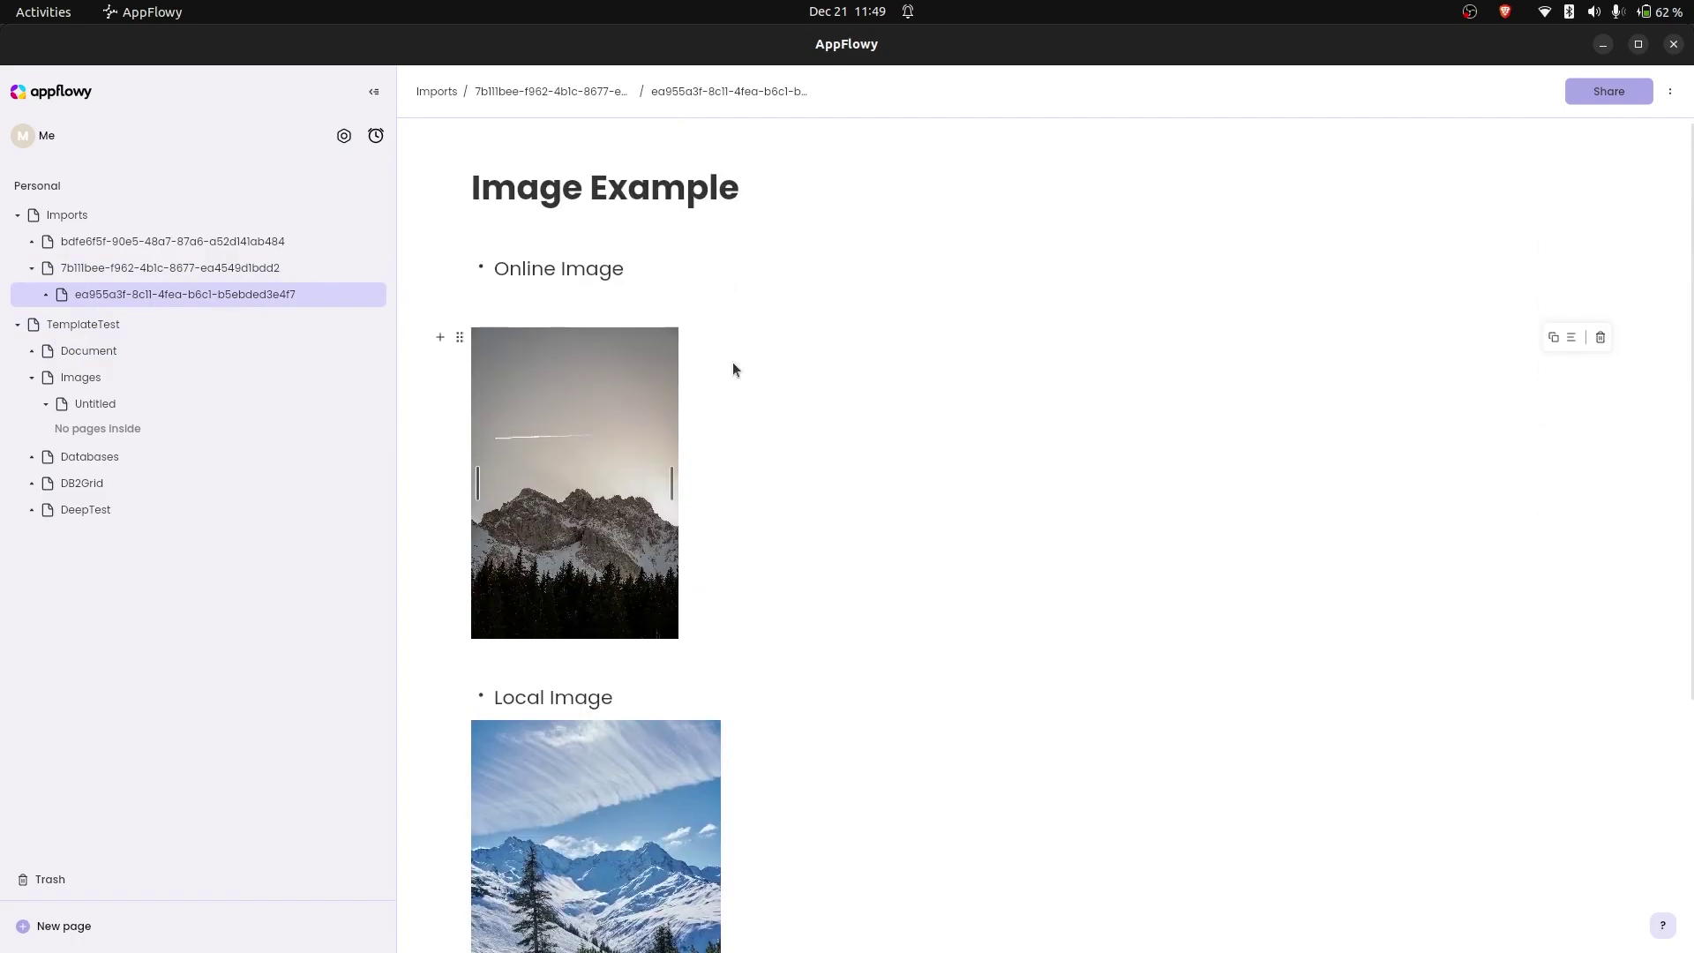
Collapse the imported page and Images rows, then open the Databases page
{"action": "left_click", "coordinate": [32, 269]}
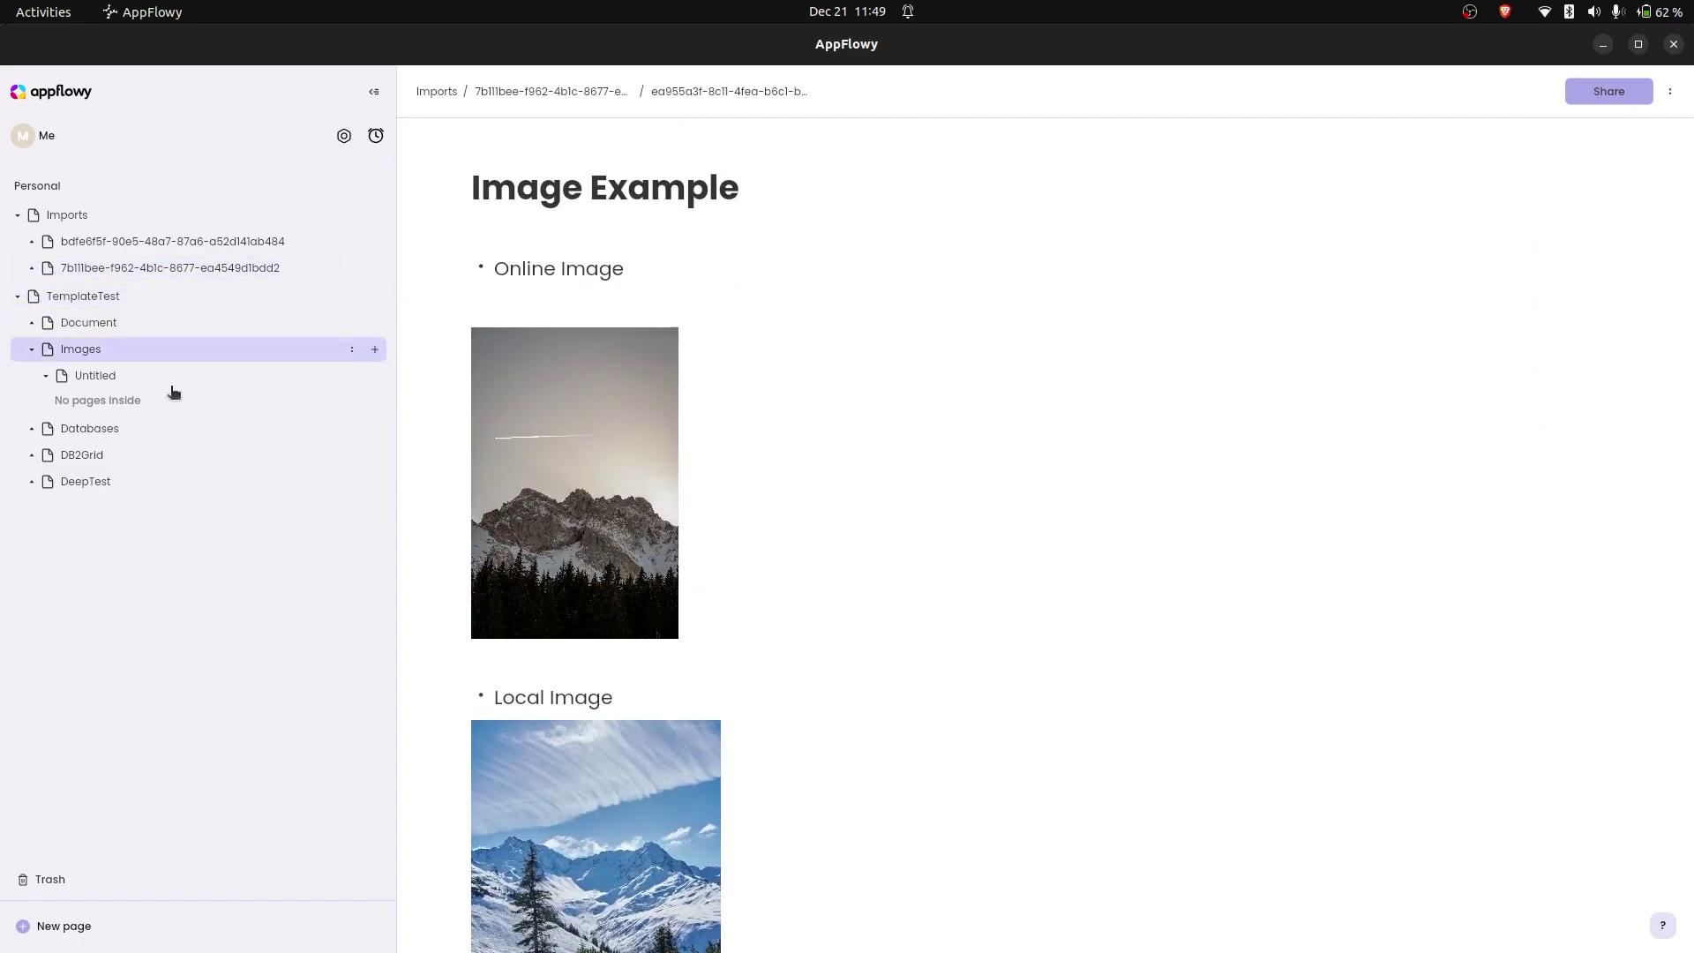
{"action": "left_click", "coordinate": [32, 349]}
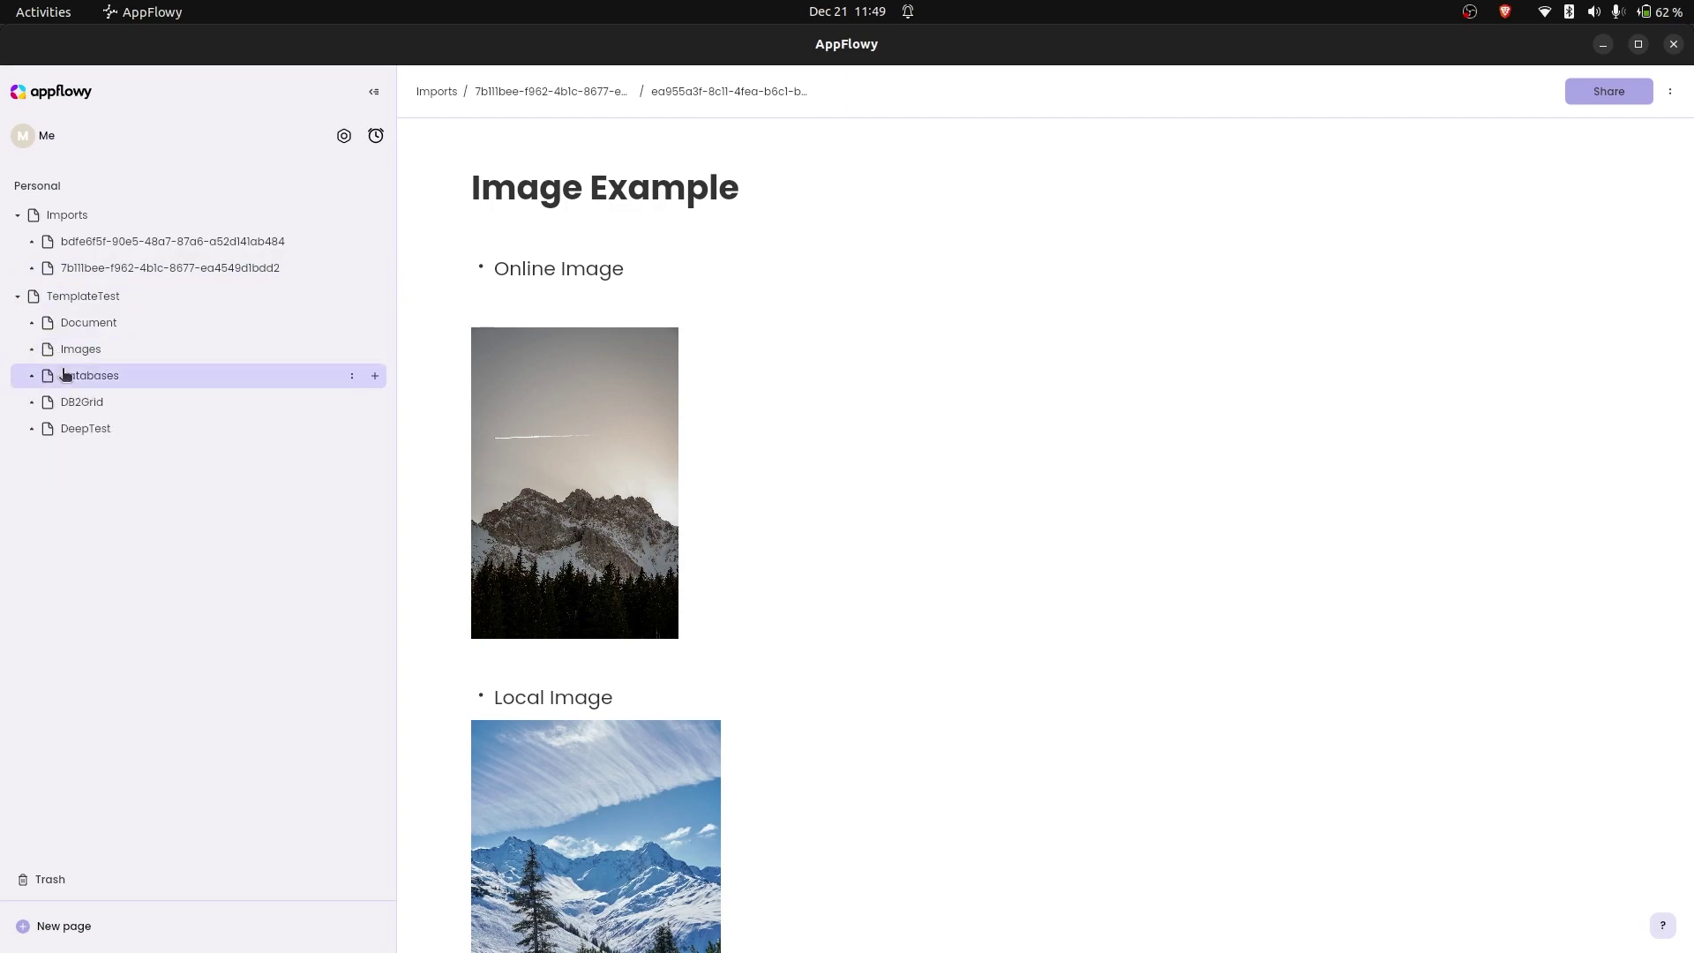
{"action": "left_click", "coordinate": [64, 375]}
Browse Databases' Untitled, Grid and View of Grid child pages, then open Databases
{"action": "left_click", "coordinate": [32, 375]}
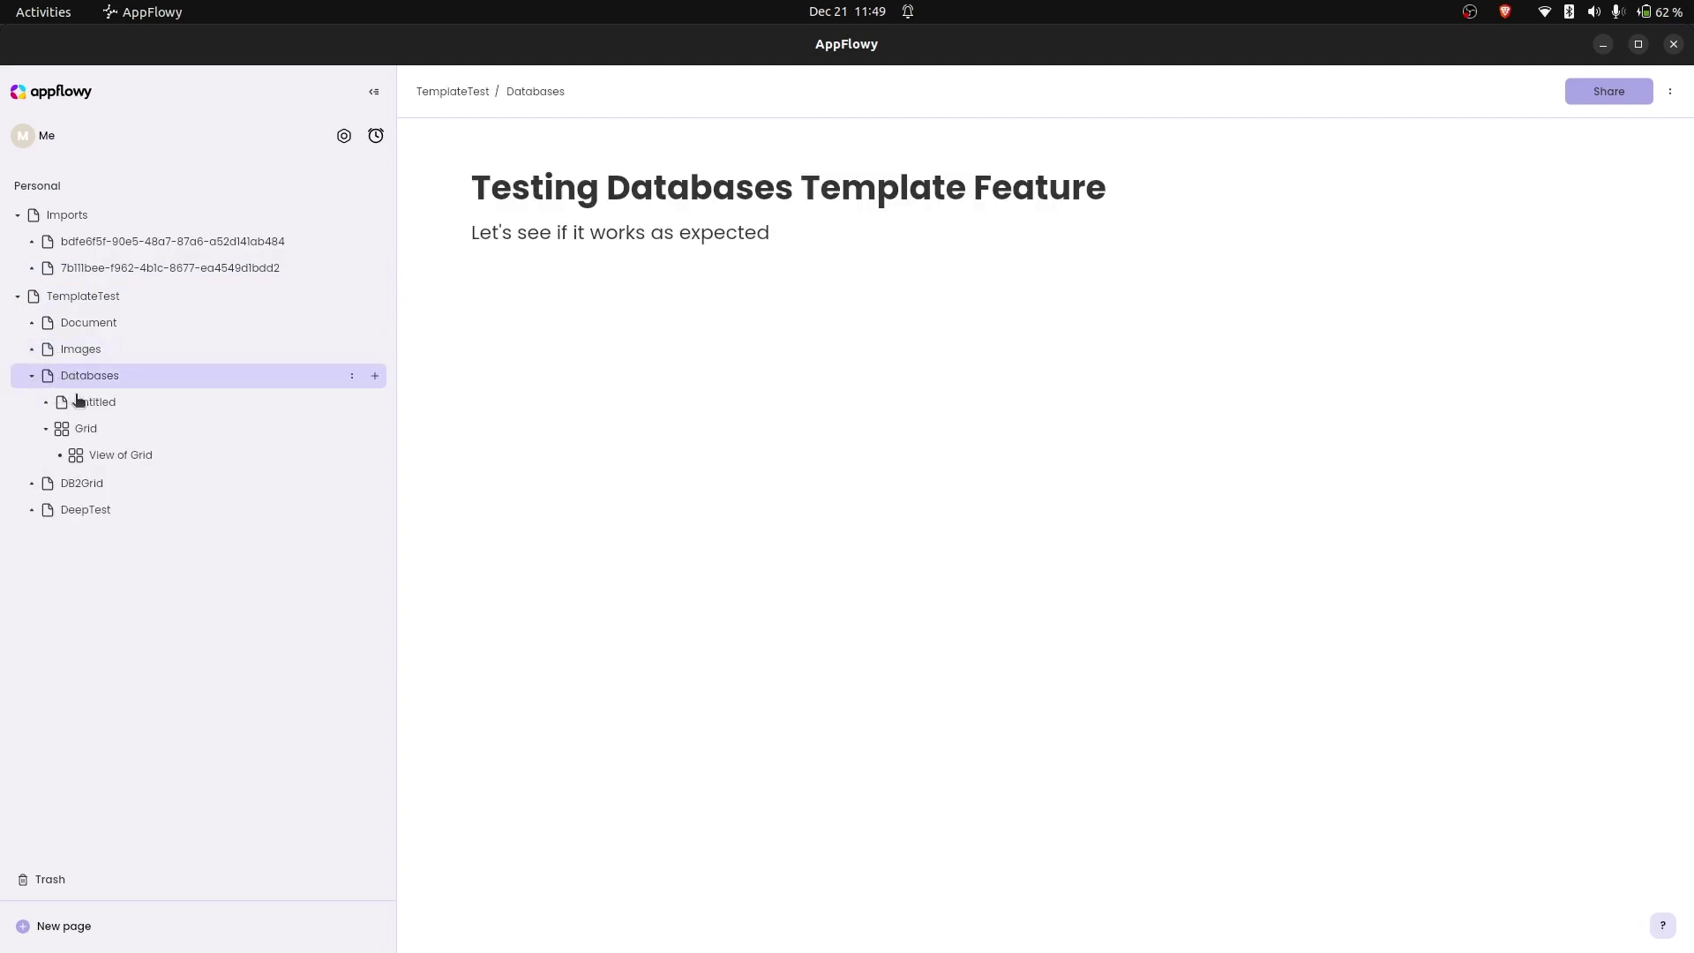
{"action": "left_click", "coordinate": [116, 404]}
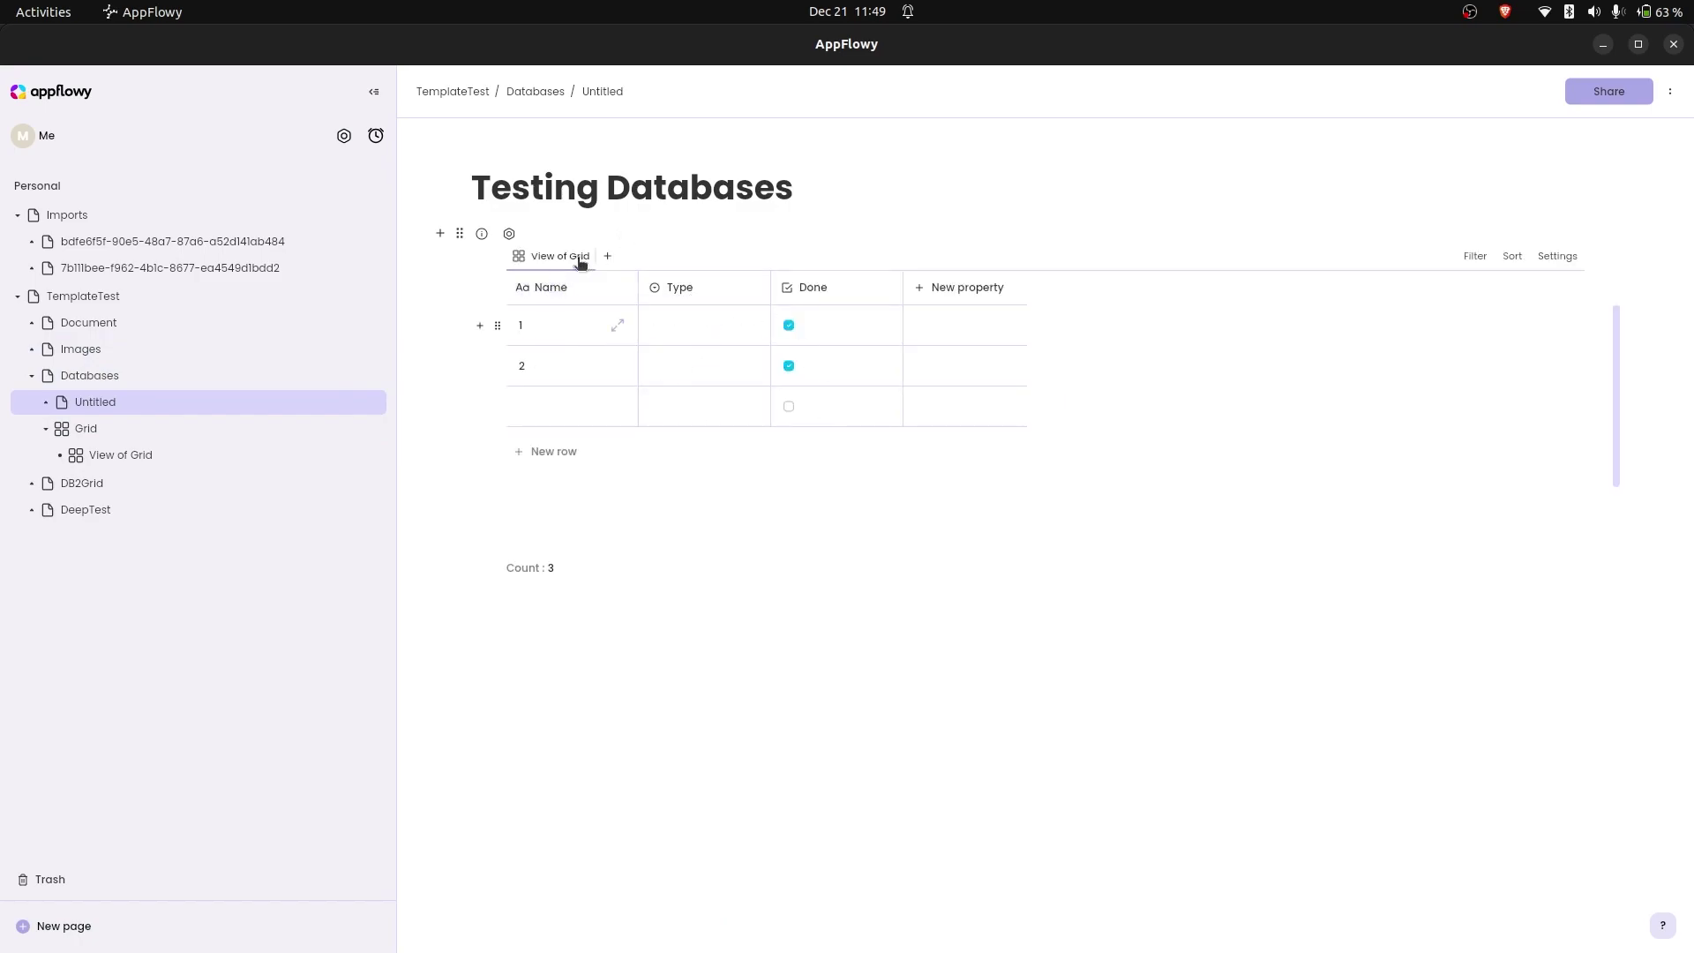
{"action": "left_click", "coordinate": [177, 430]}
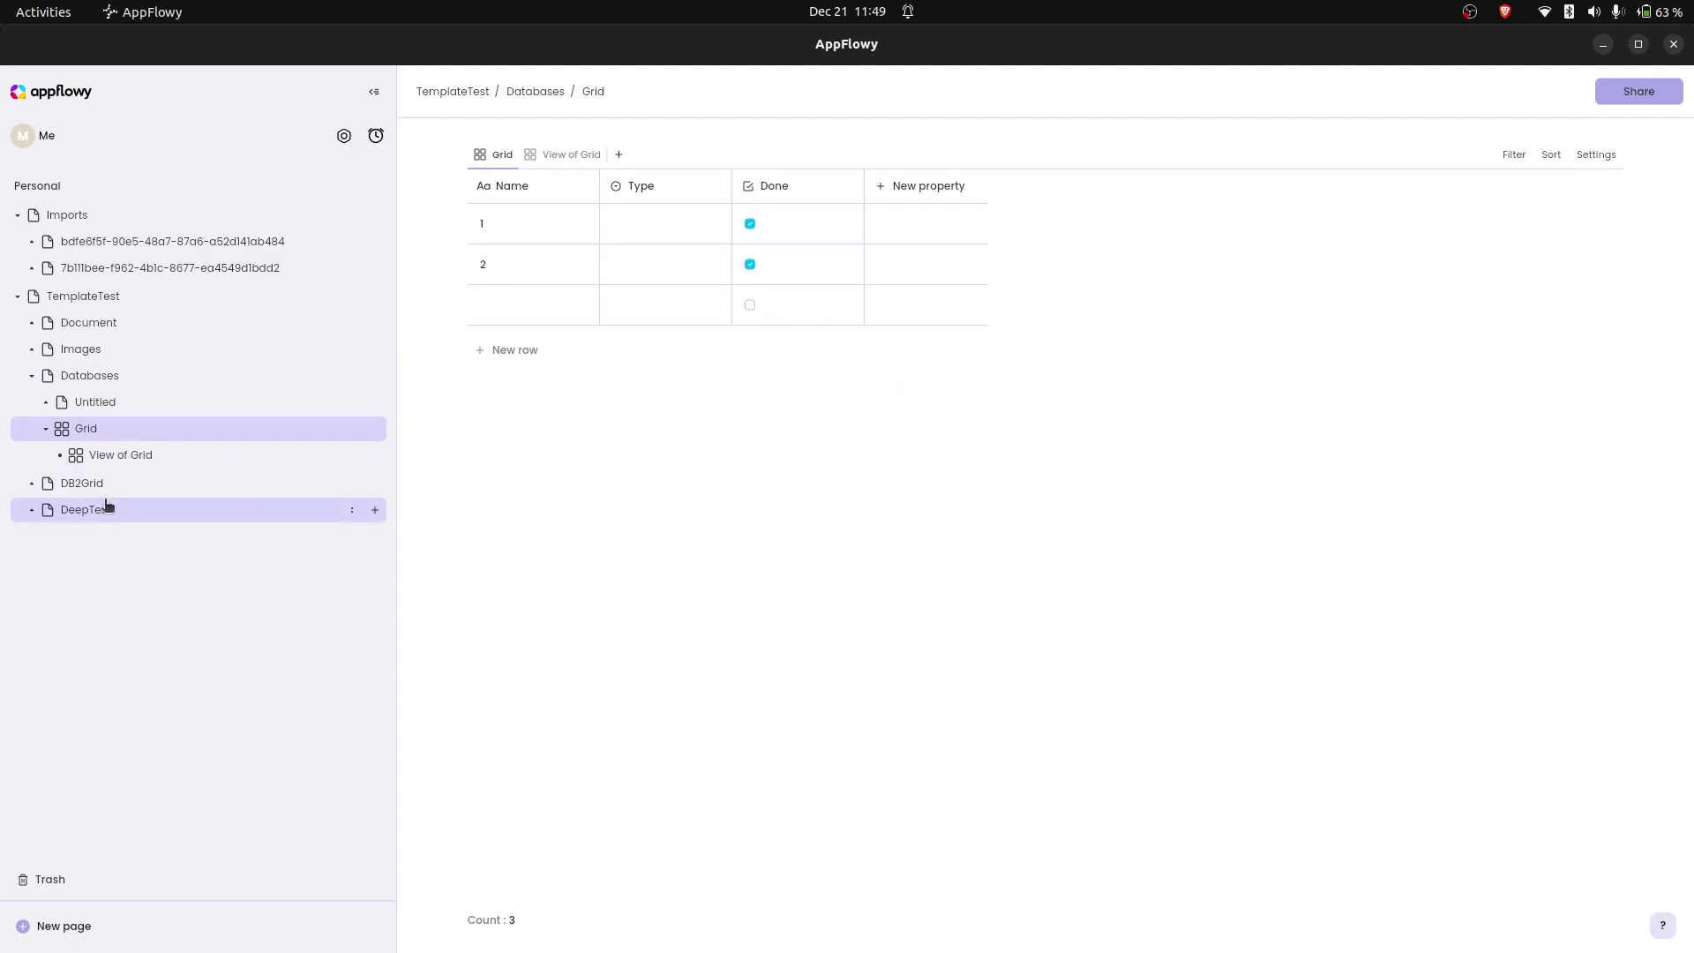
{"action": "left_click", "coordinate": [120, 456]}
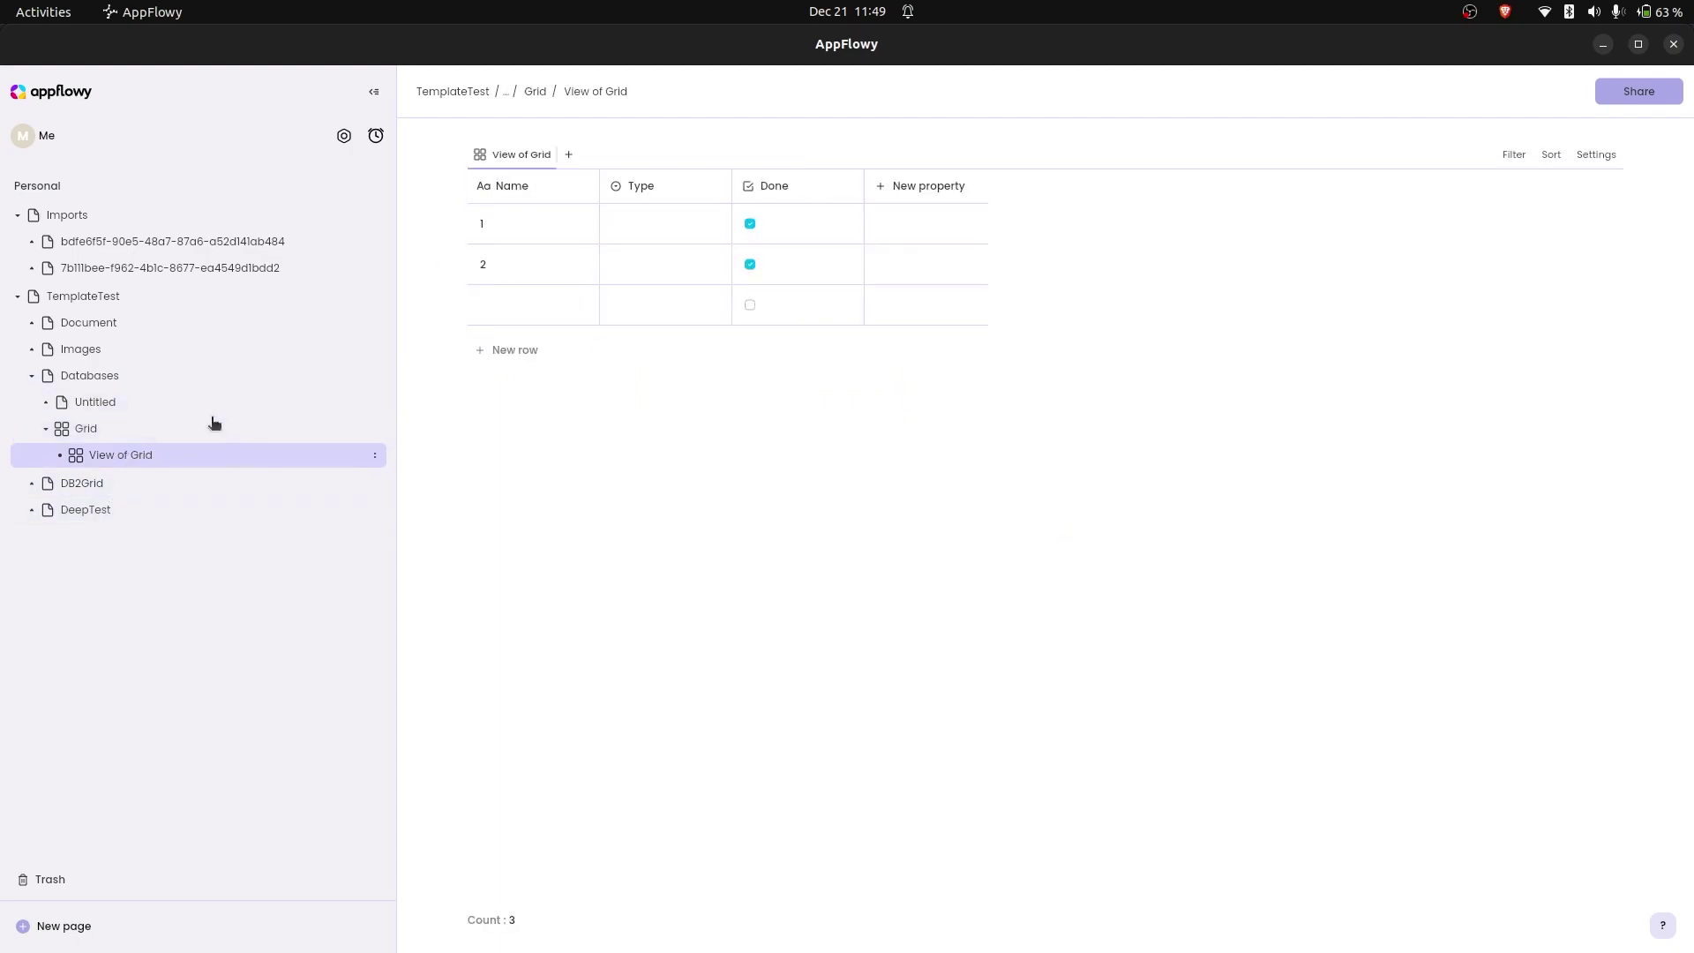
{"action": "left_click", "coordinate": [186, 406]}
{"action": "left_click", "coordinate": [178, 379]}
Export Databases as a template and import template.zip as a new page under Imports
{"action": "left_click", "coordinate": [1604, 98]}
{"action": "left_click", "coordinate": [1579, 161]}
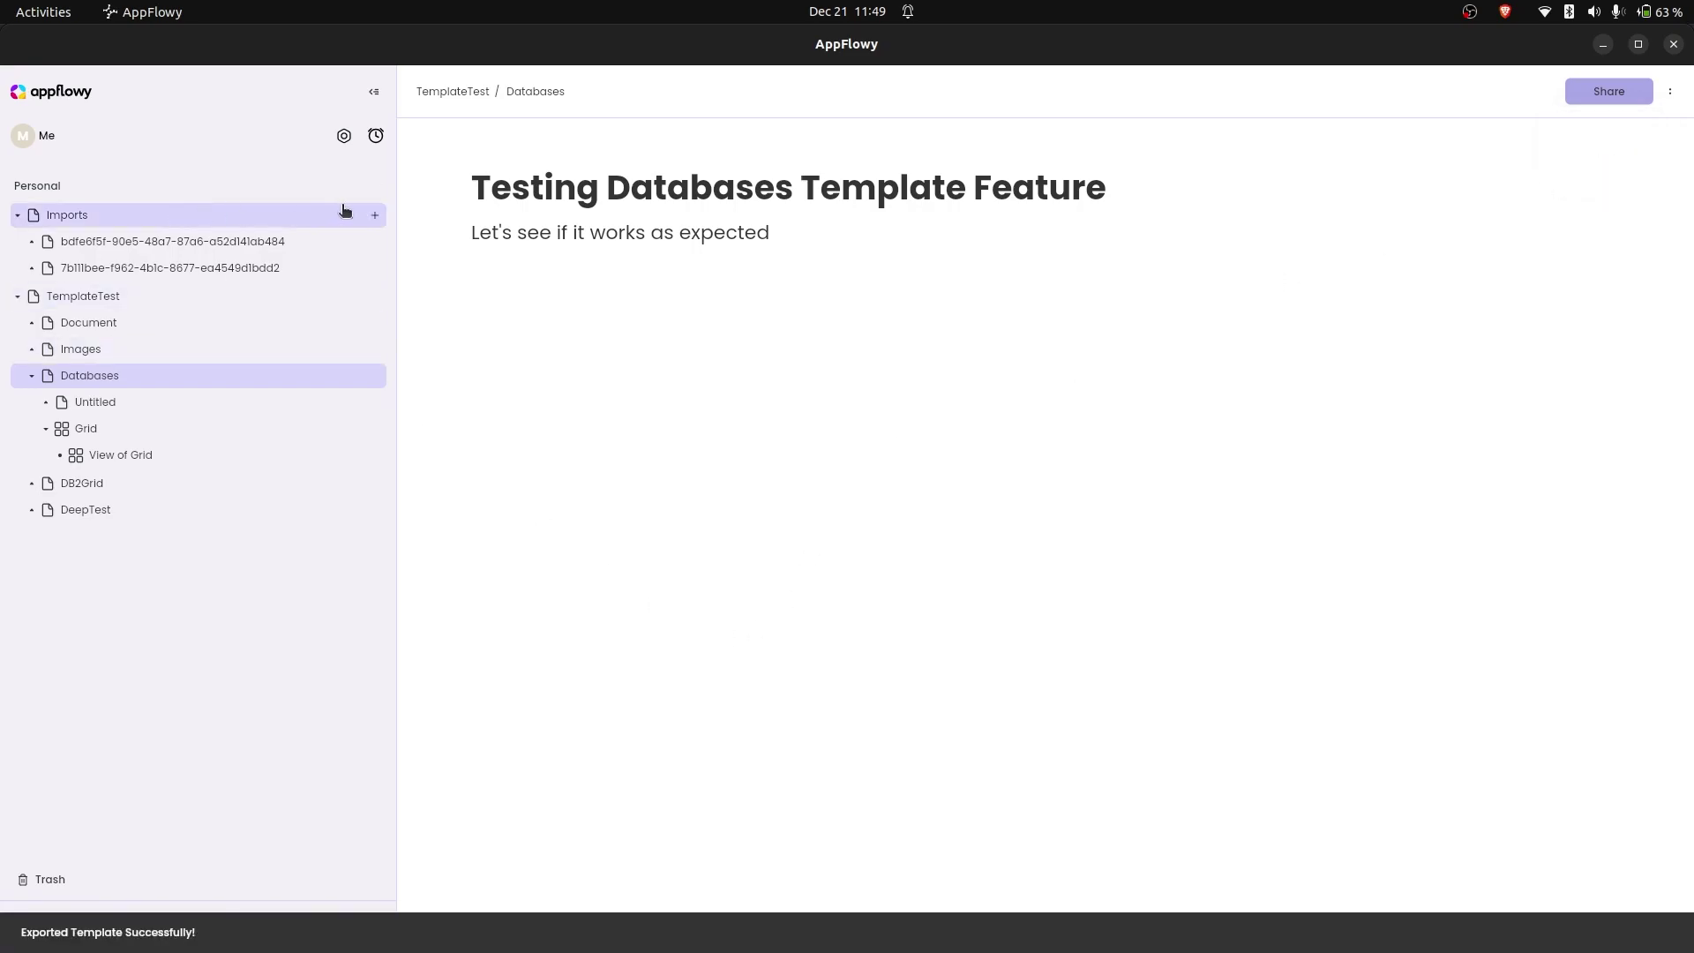
{"action": "left_click", "coordinate": [375, 215]}
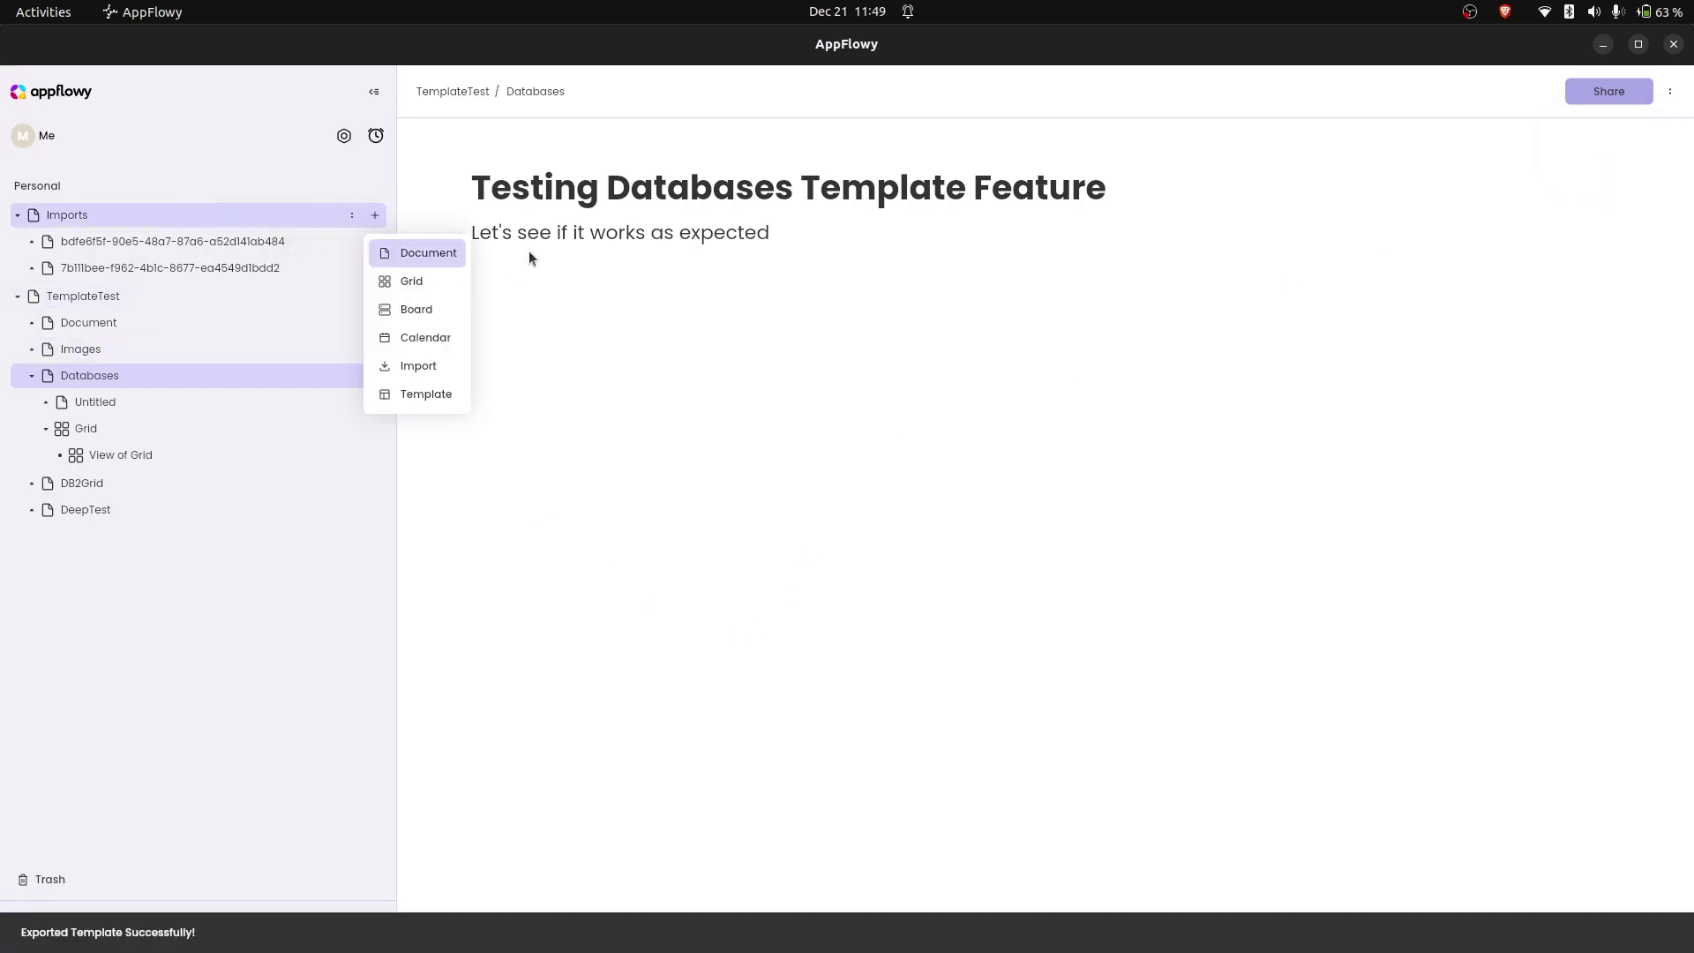
{"action": "left_click", "coordinate": [452, 397]}
{"action": "left_click", "coordinate": [660, 498]}
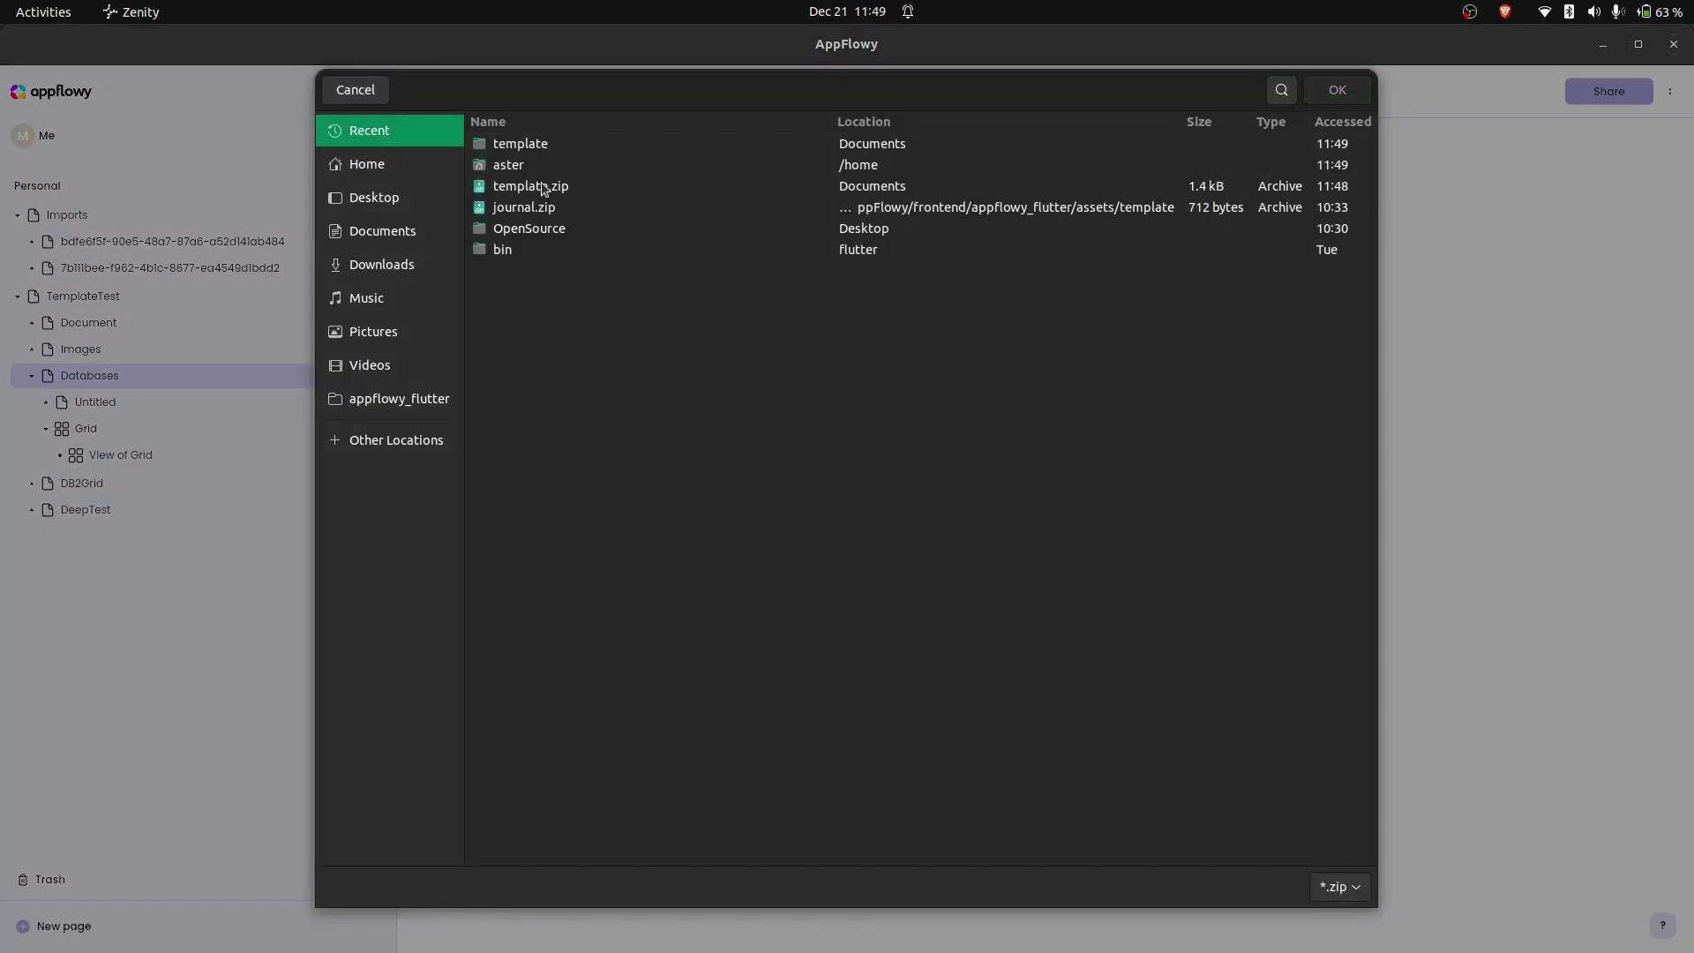
{"action": "left_click", "coordinate": [542, 185]}
{"action": "left_click", "coordinate": [1321, 95]}
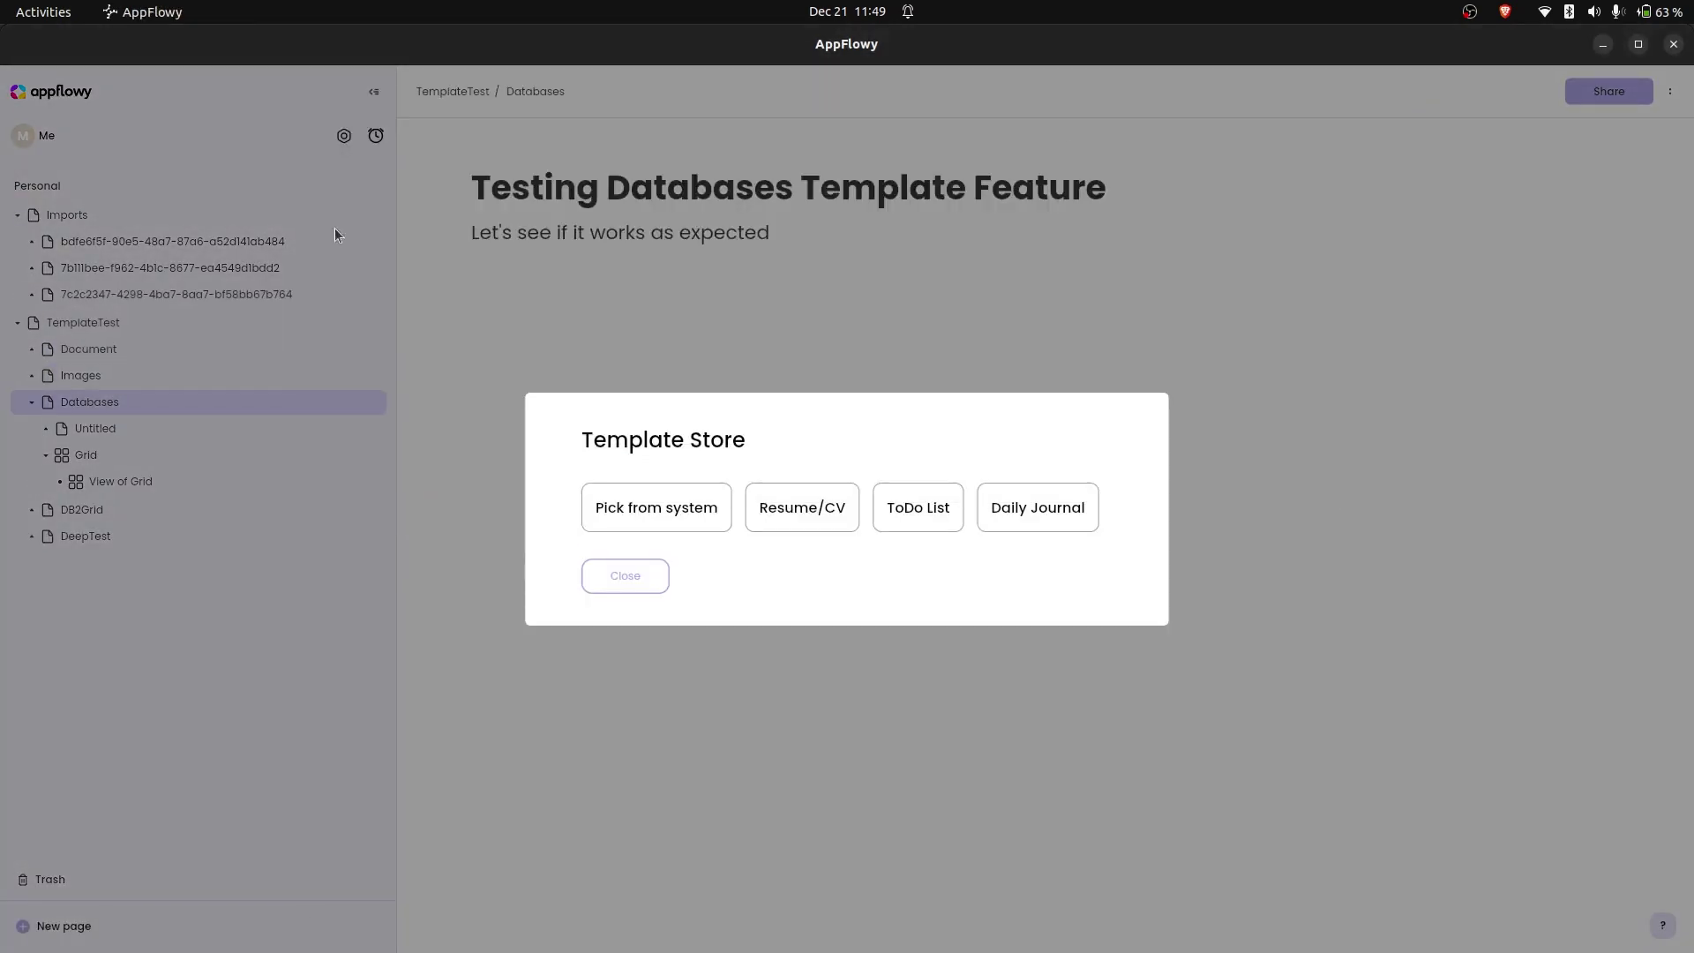
{"action": "left_click", "coordinate": [181, 295]}
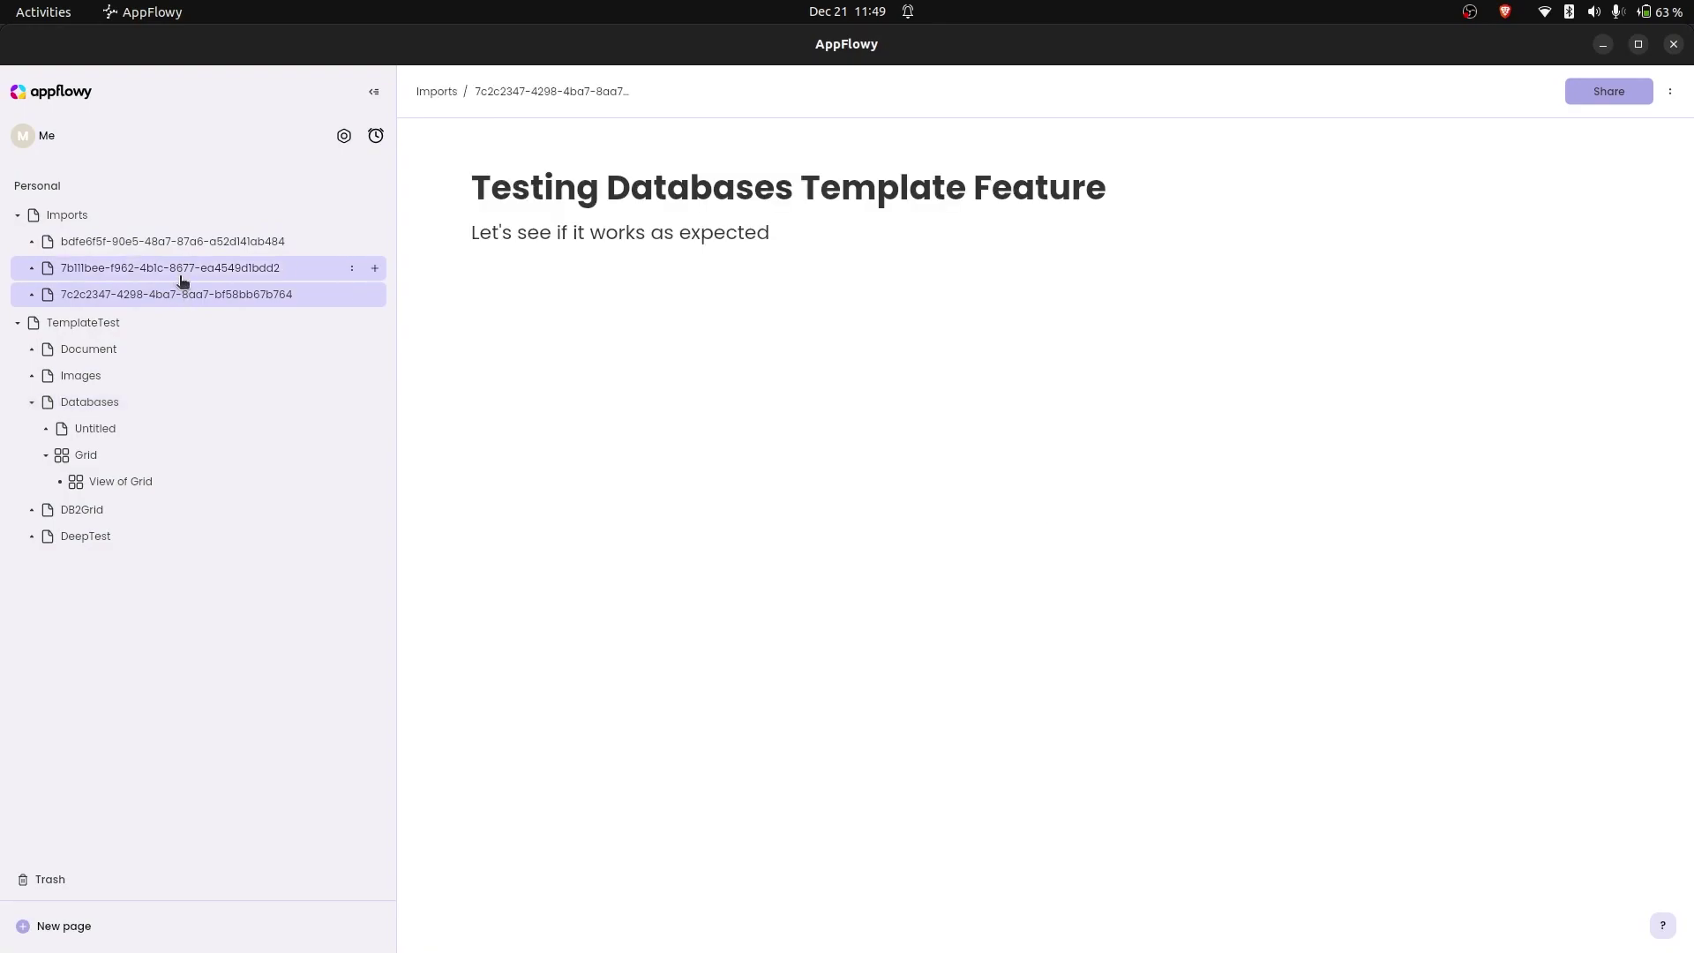
Review the imported d15ec250 grid, its view and the Testing Databases page
{"action": "left_click", "coordinate": [32, 296]}
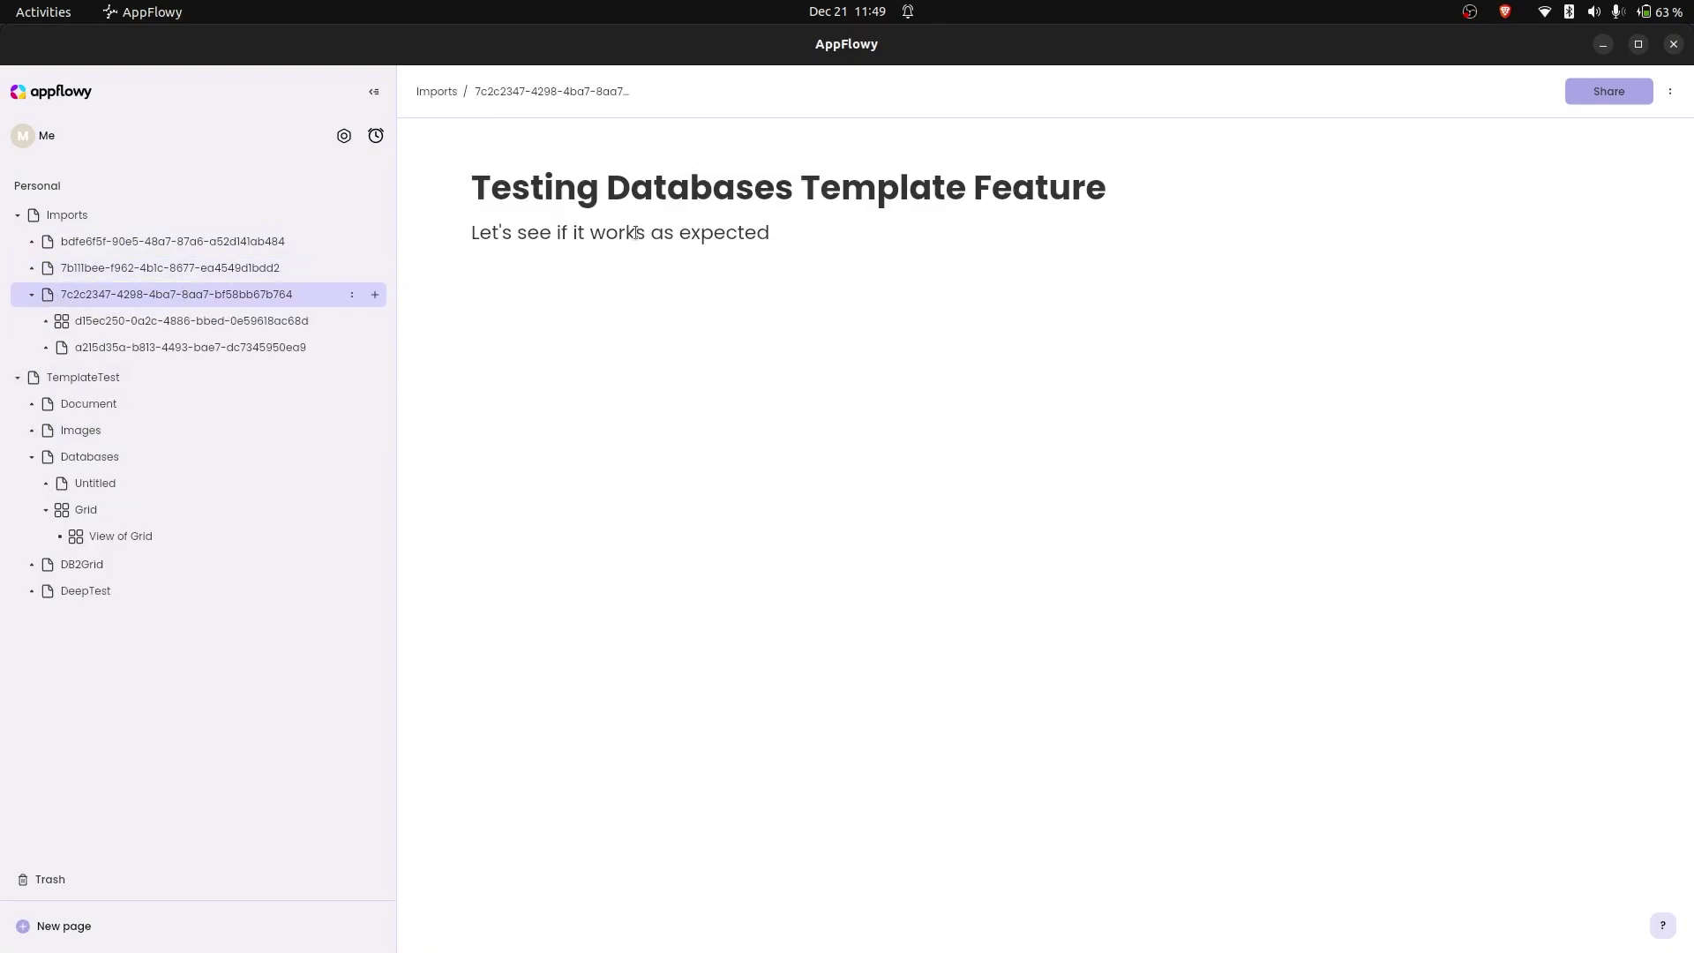
{"action": "left_click", "coordinate": [104, 320]}
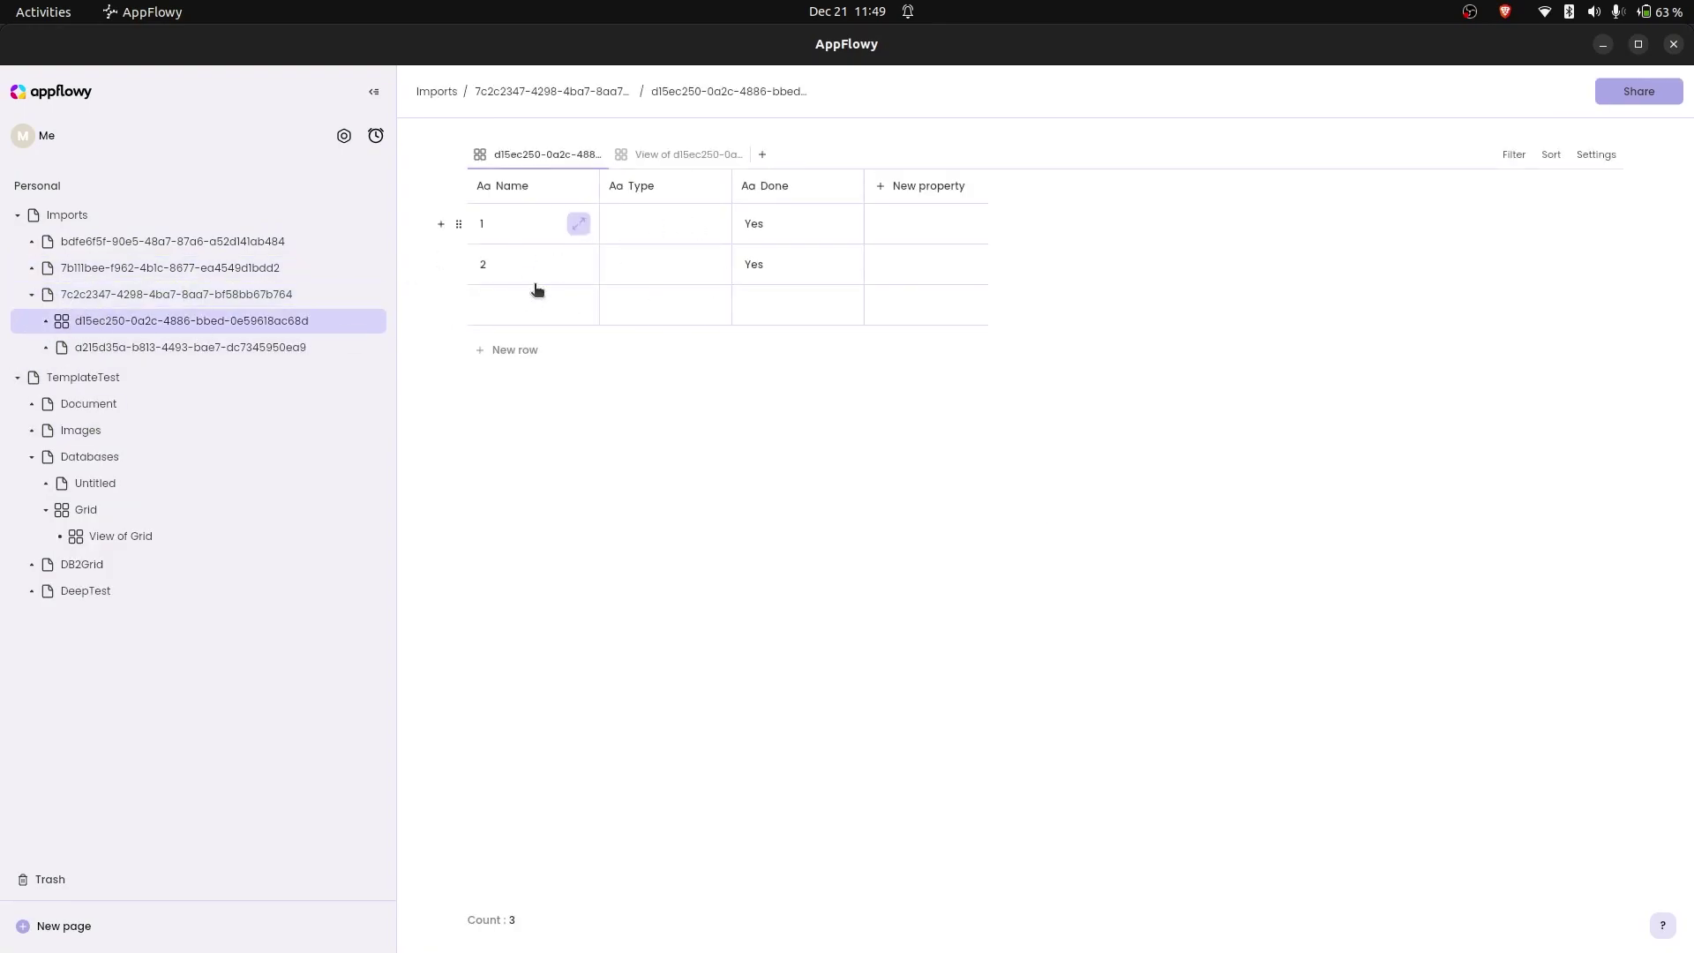
{"action": "left_click", "coordinate": [42, 323]}
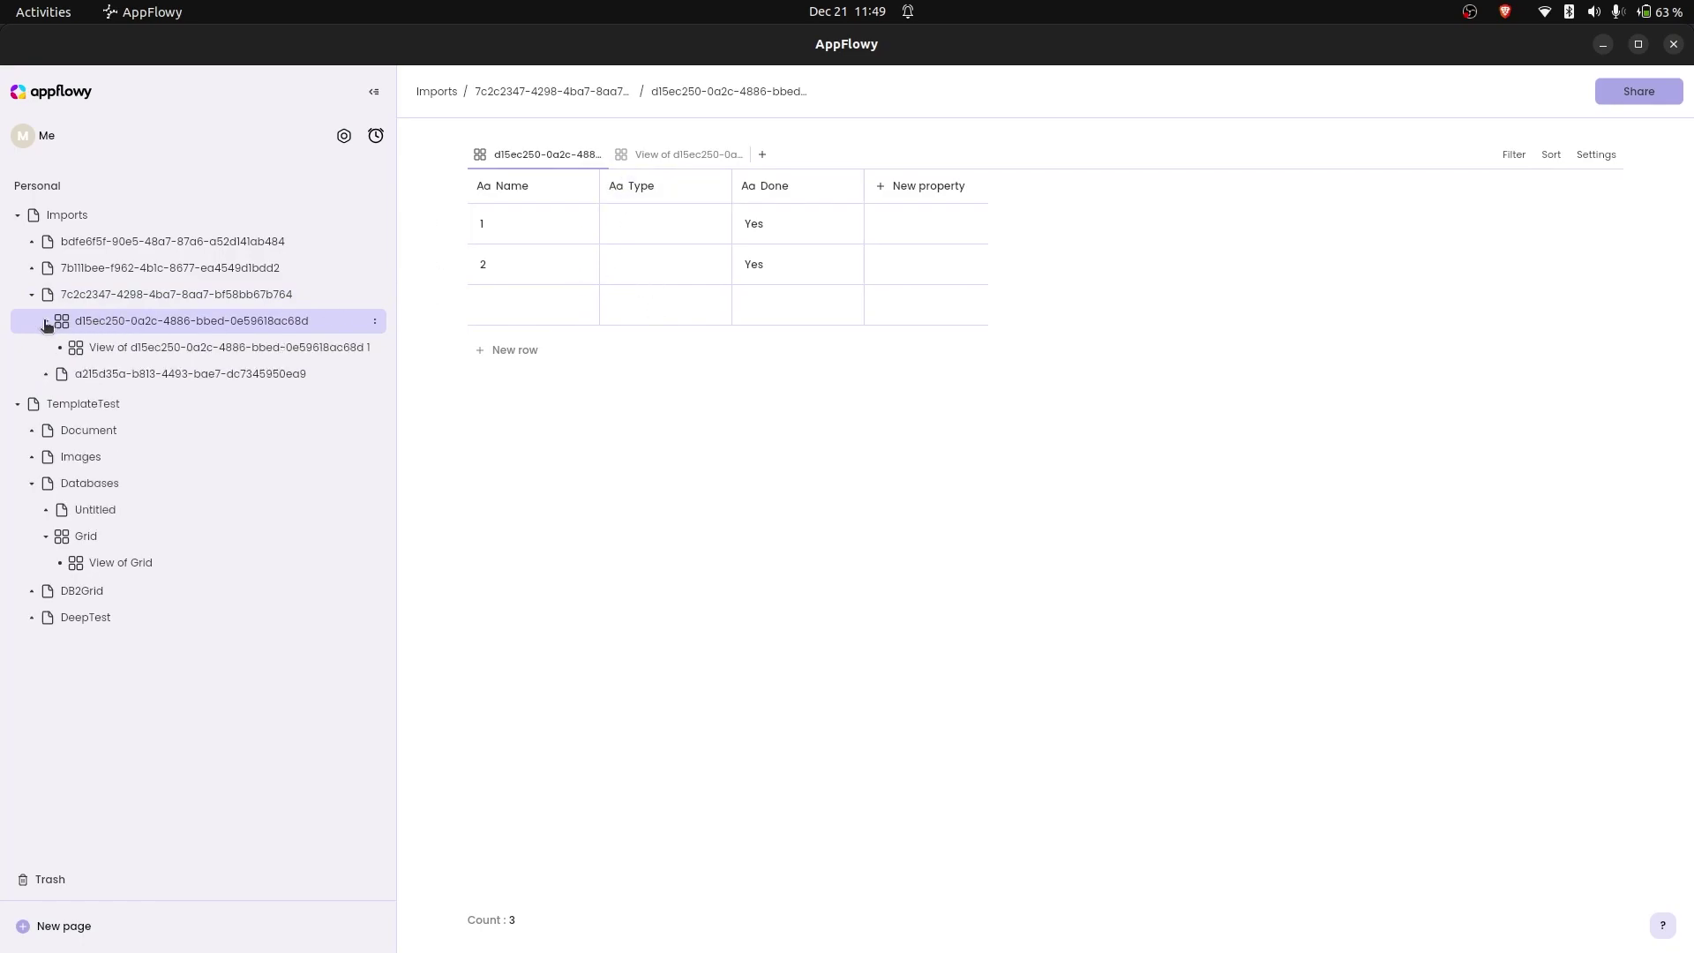
{"action": "left_click", "coordinate": [132, 346]}
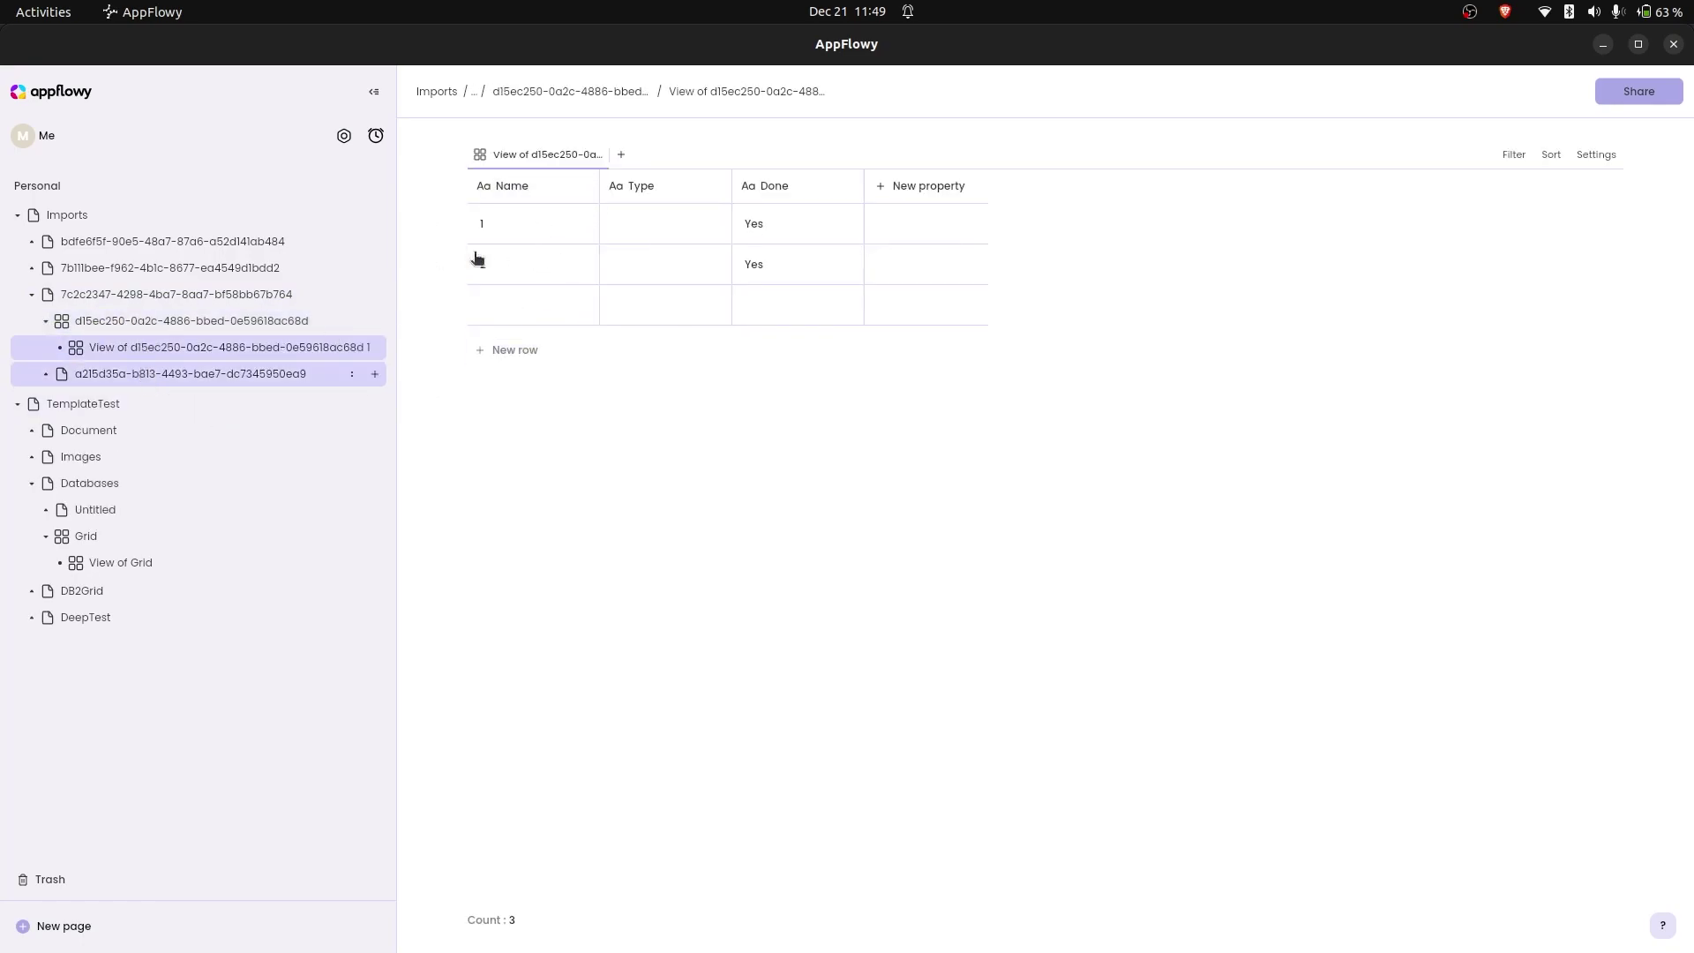
{"action": "left_click", "coordinate": [137, 326]}
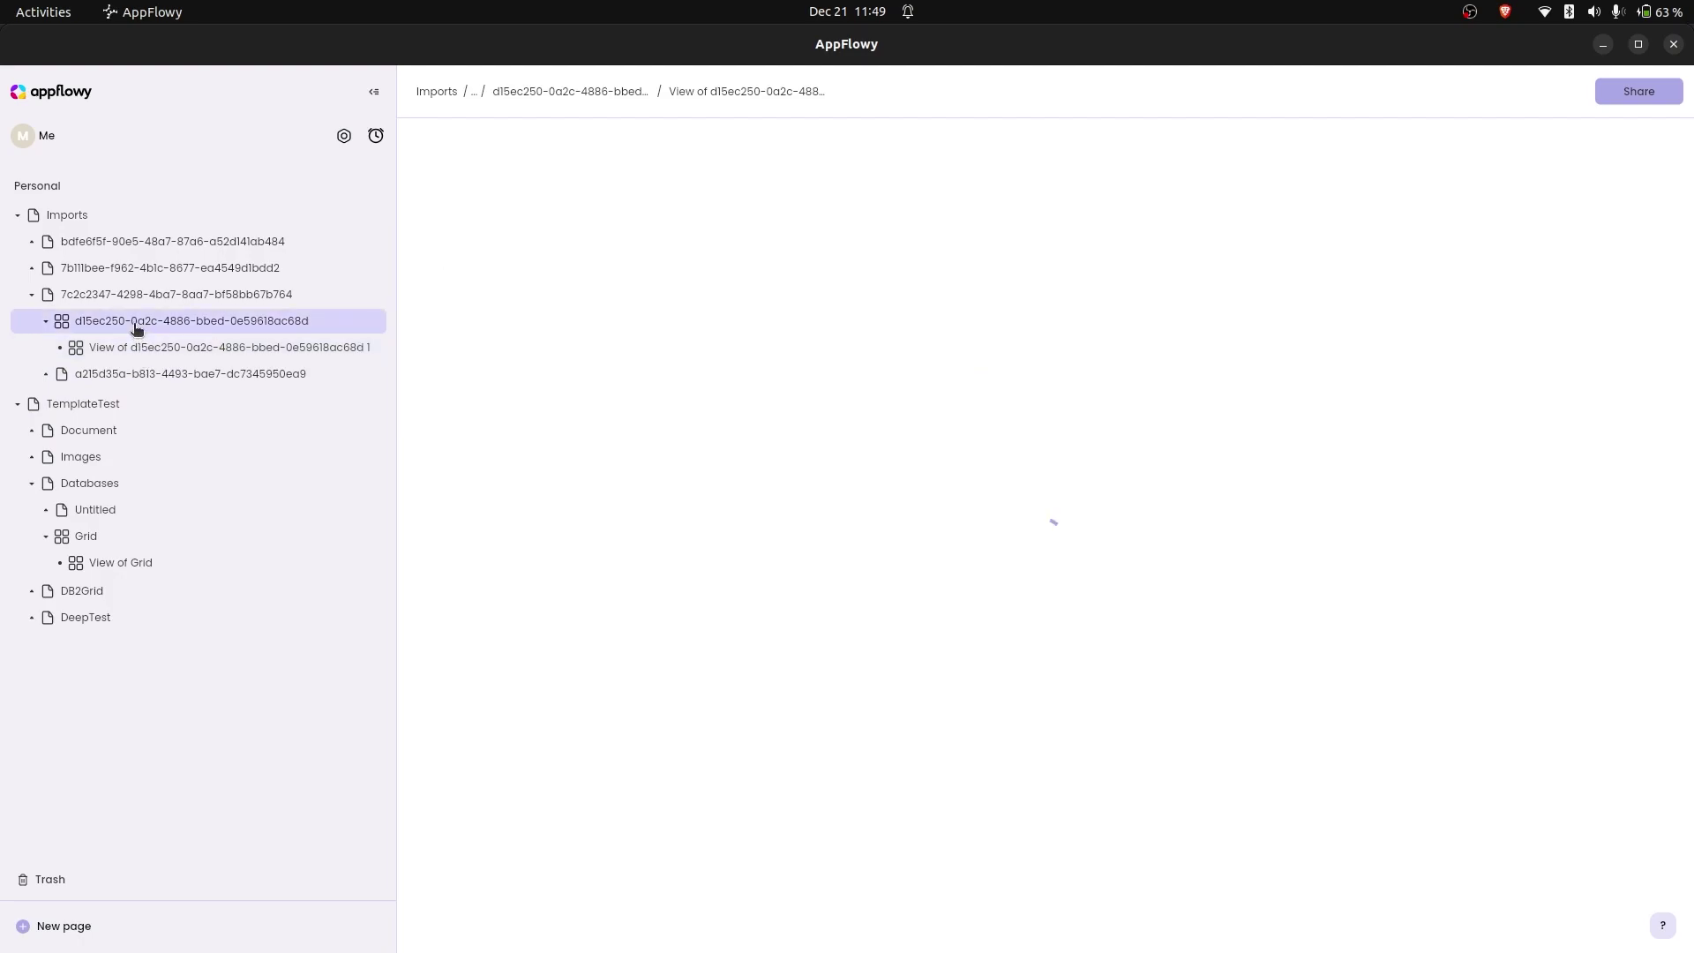
{"action": "left_click", "coordinate": [230, 374]}
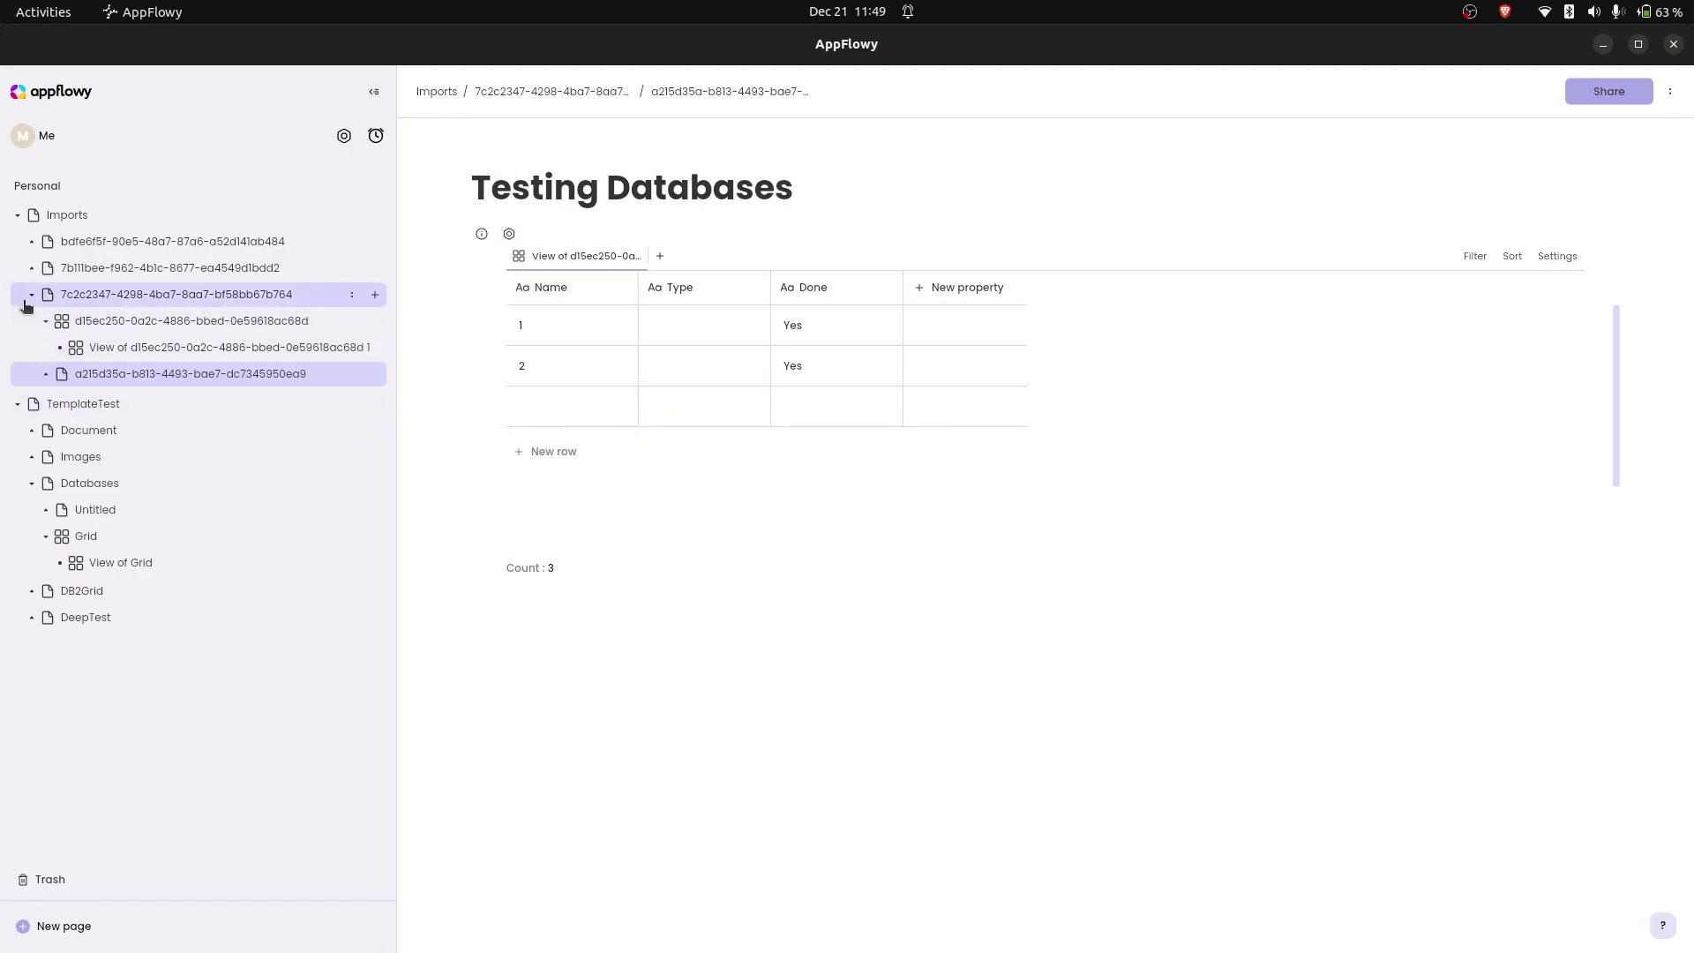
Open the 7c2c2347 import, then collapse it and the Databases folder
{"action": "left_click", "coordinate": [221, 294]}
{"action": "left_click", "coordinate": [30, 296]}
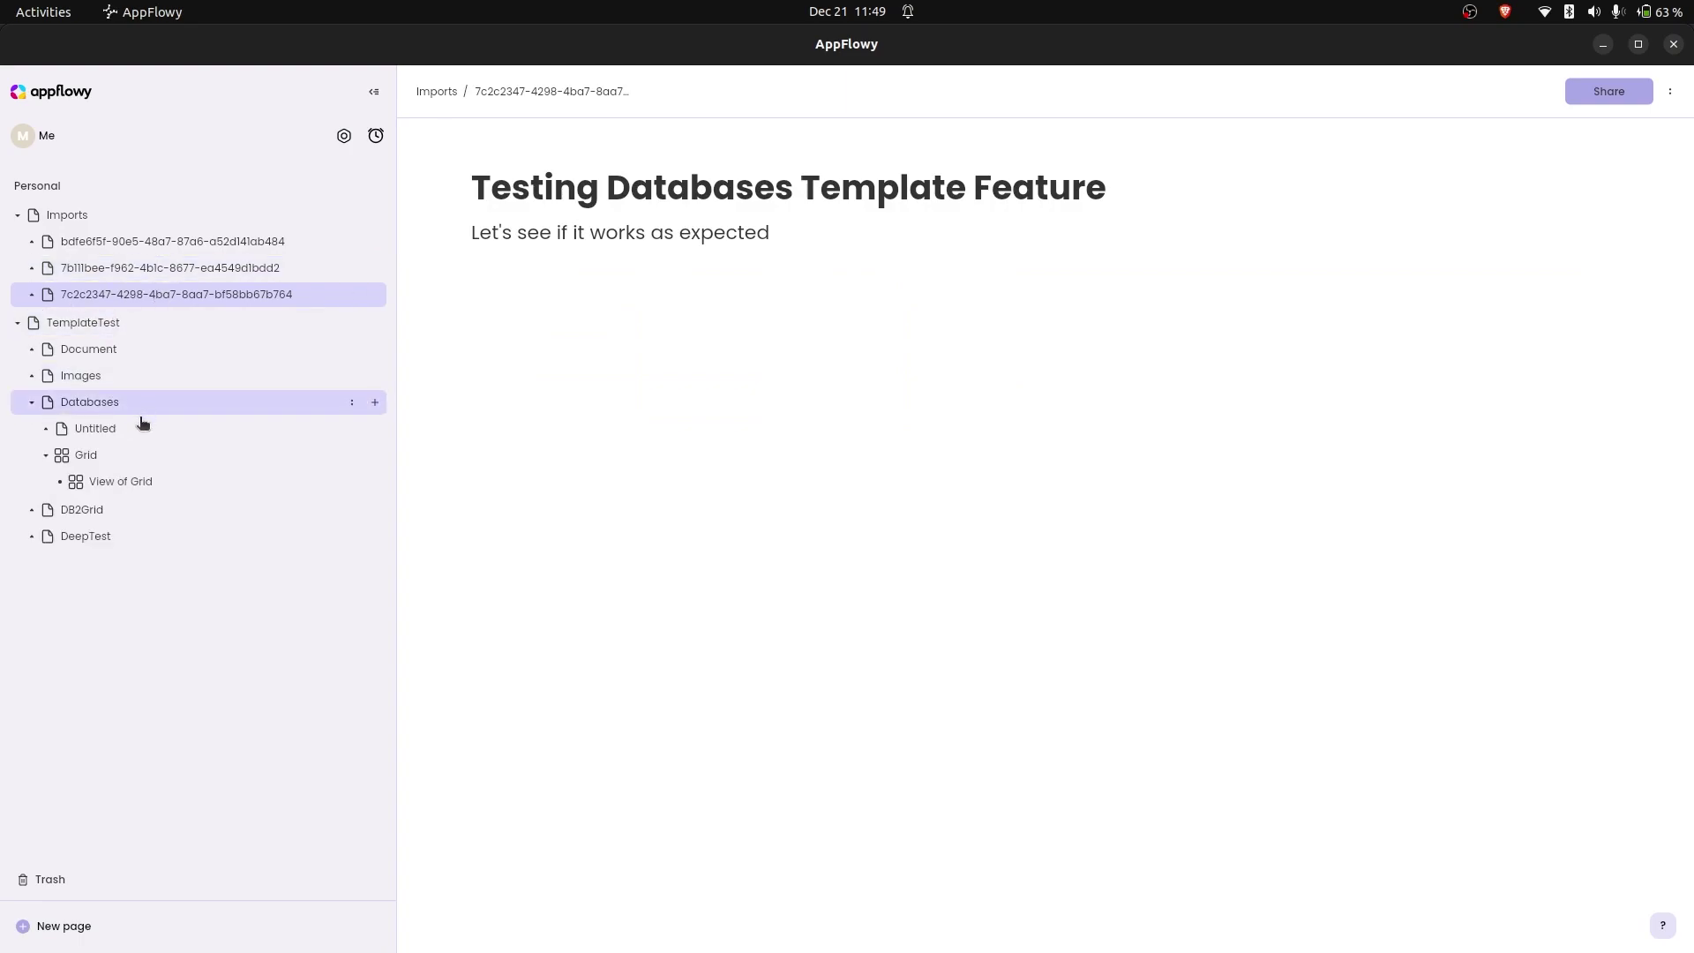
{"action": "left_click", "coordinate": [33, 404]}
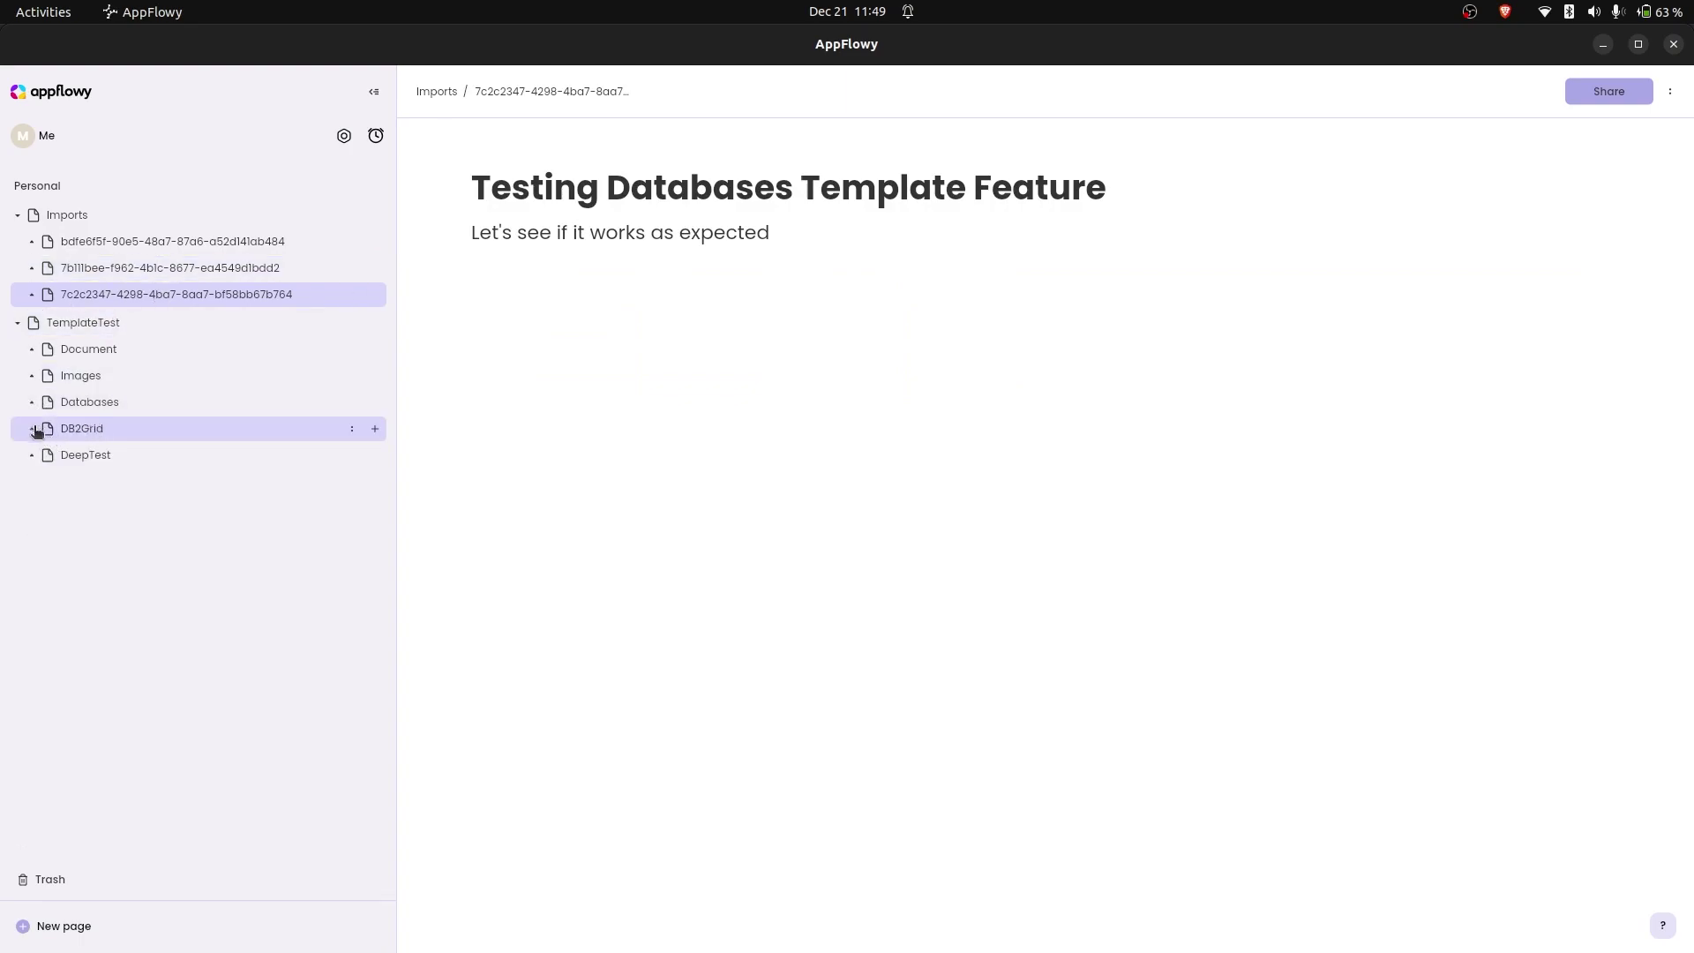
Browse DB2Grid's ex2 grid and two-grid page, then open DB2Grid
{"action": "left_click", "coordinate": [34, 430]}
{"action": "left_click", "coordinate": [109, 507]}
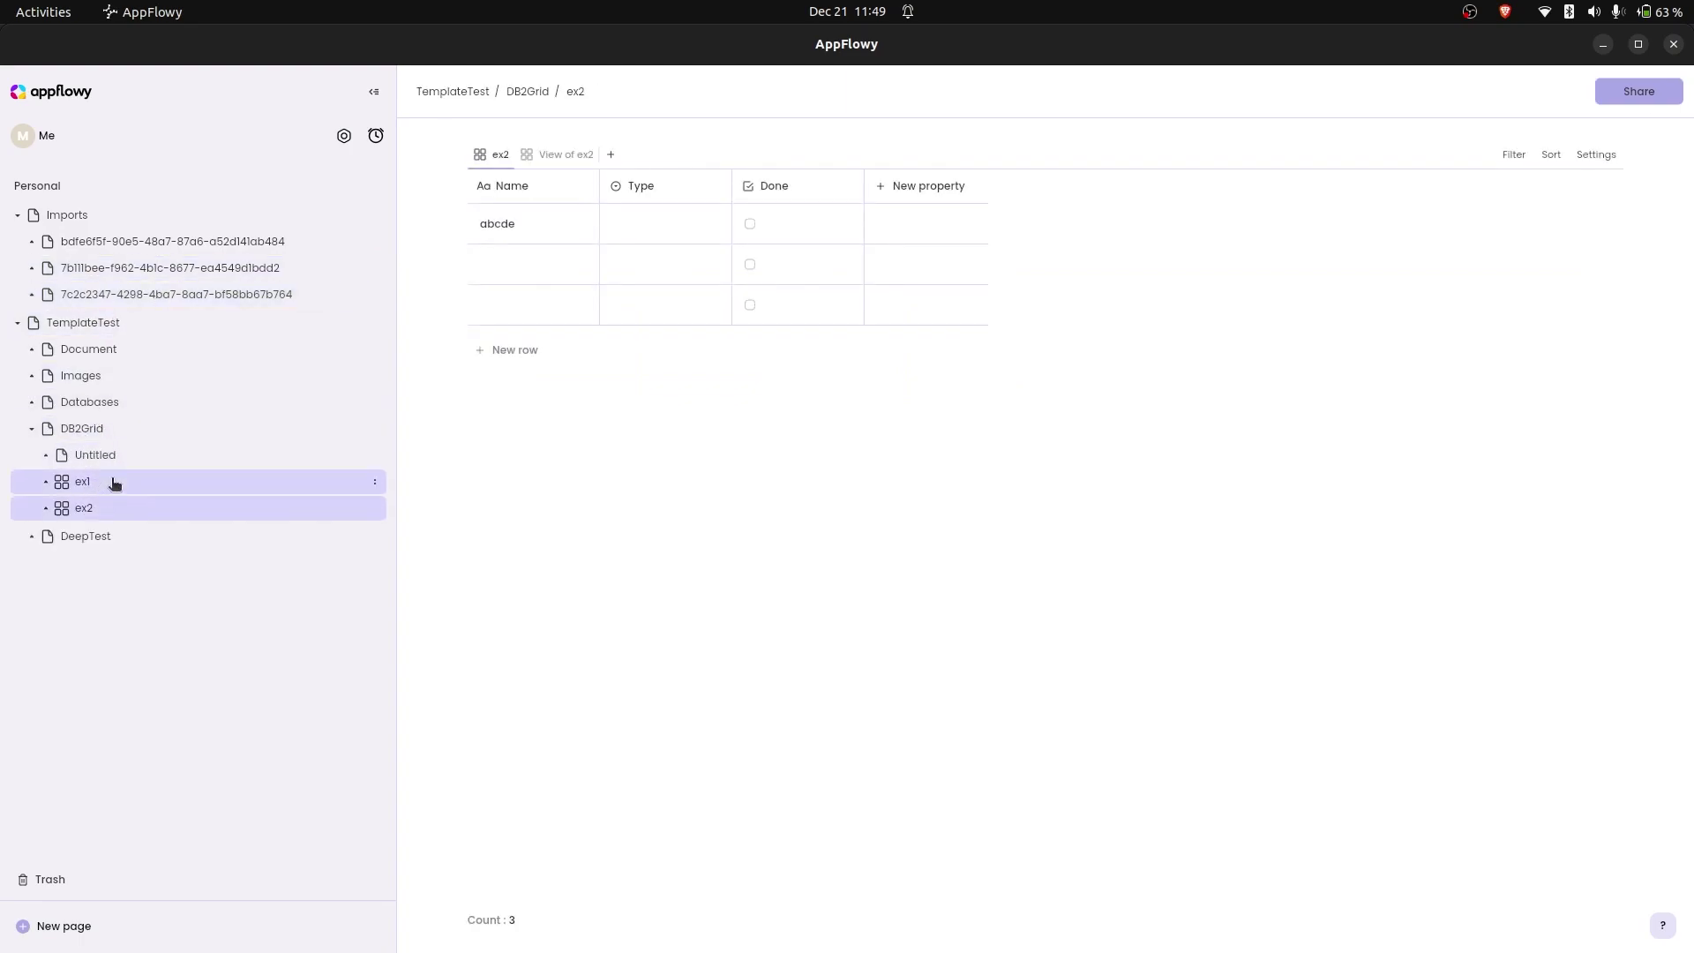
{"action": "left_click", "coordinate": [142, 455]}
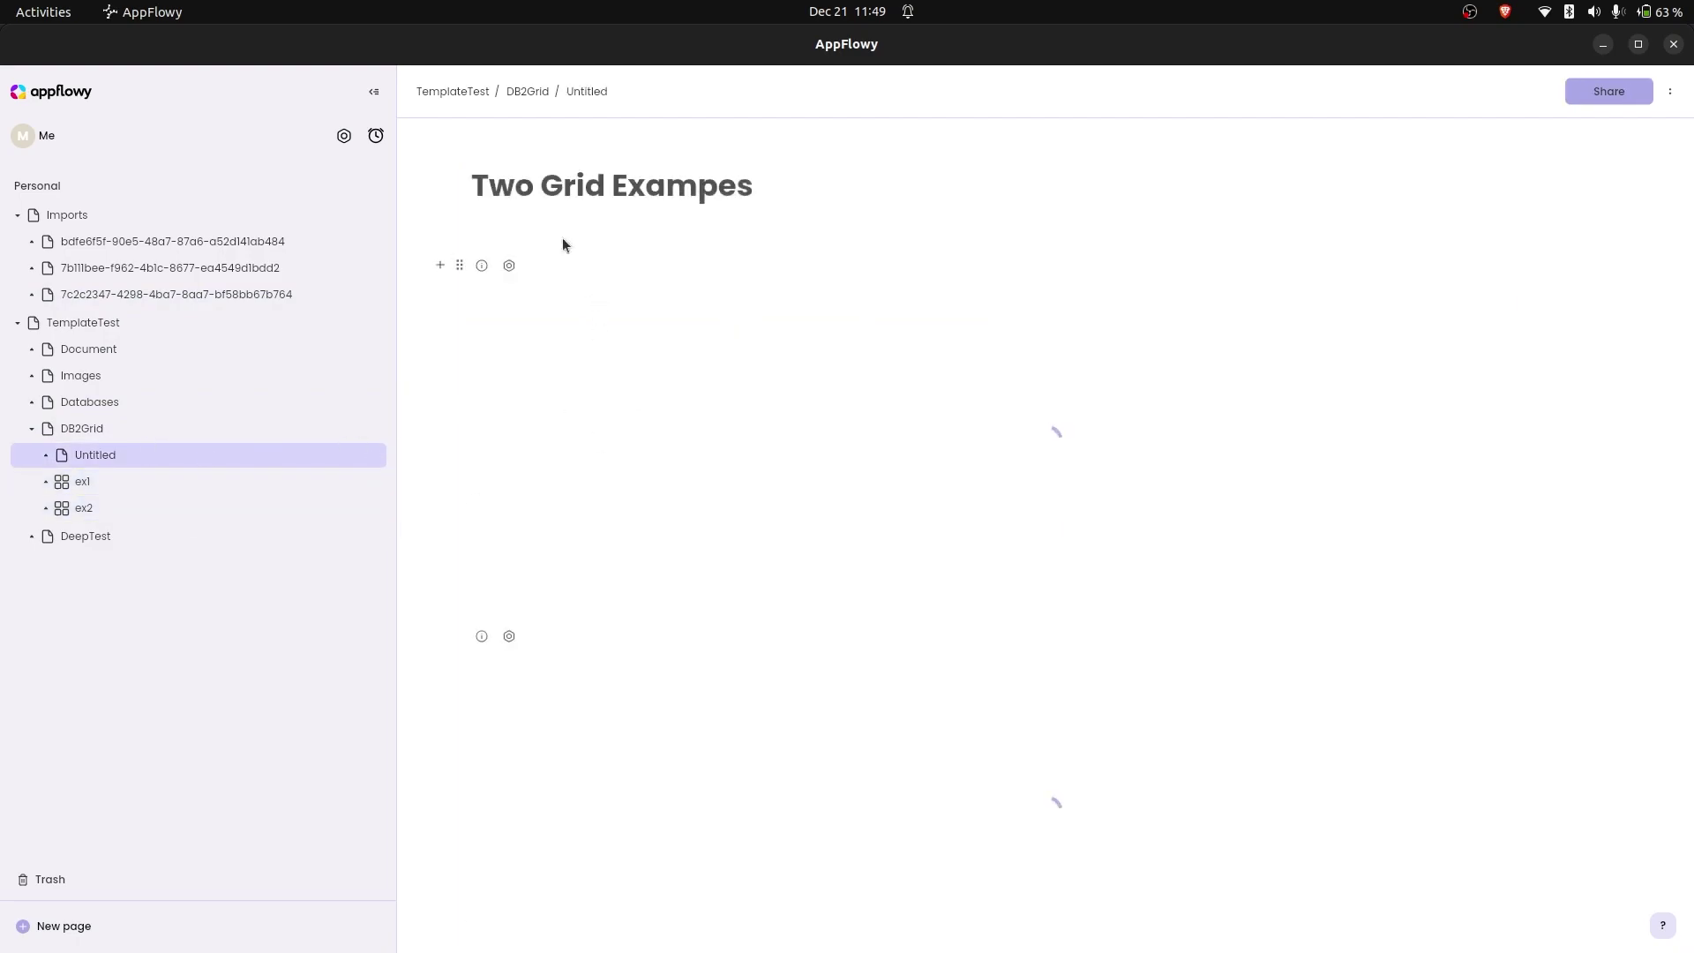
{"action": "left_click", "coordinate": [88, 428]}
Export DB2Grid as a template and import template.zip under Imports as 3d24ac5a
{"action": "left_click", "coordinate": [1599, 99]}
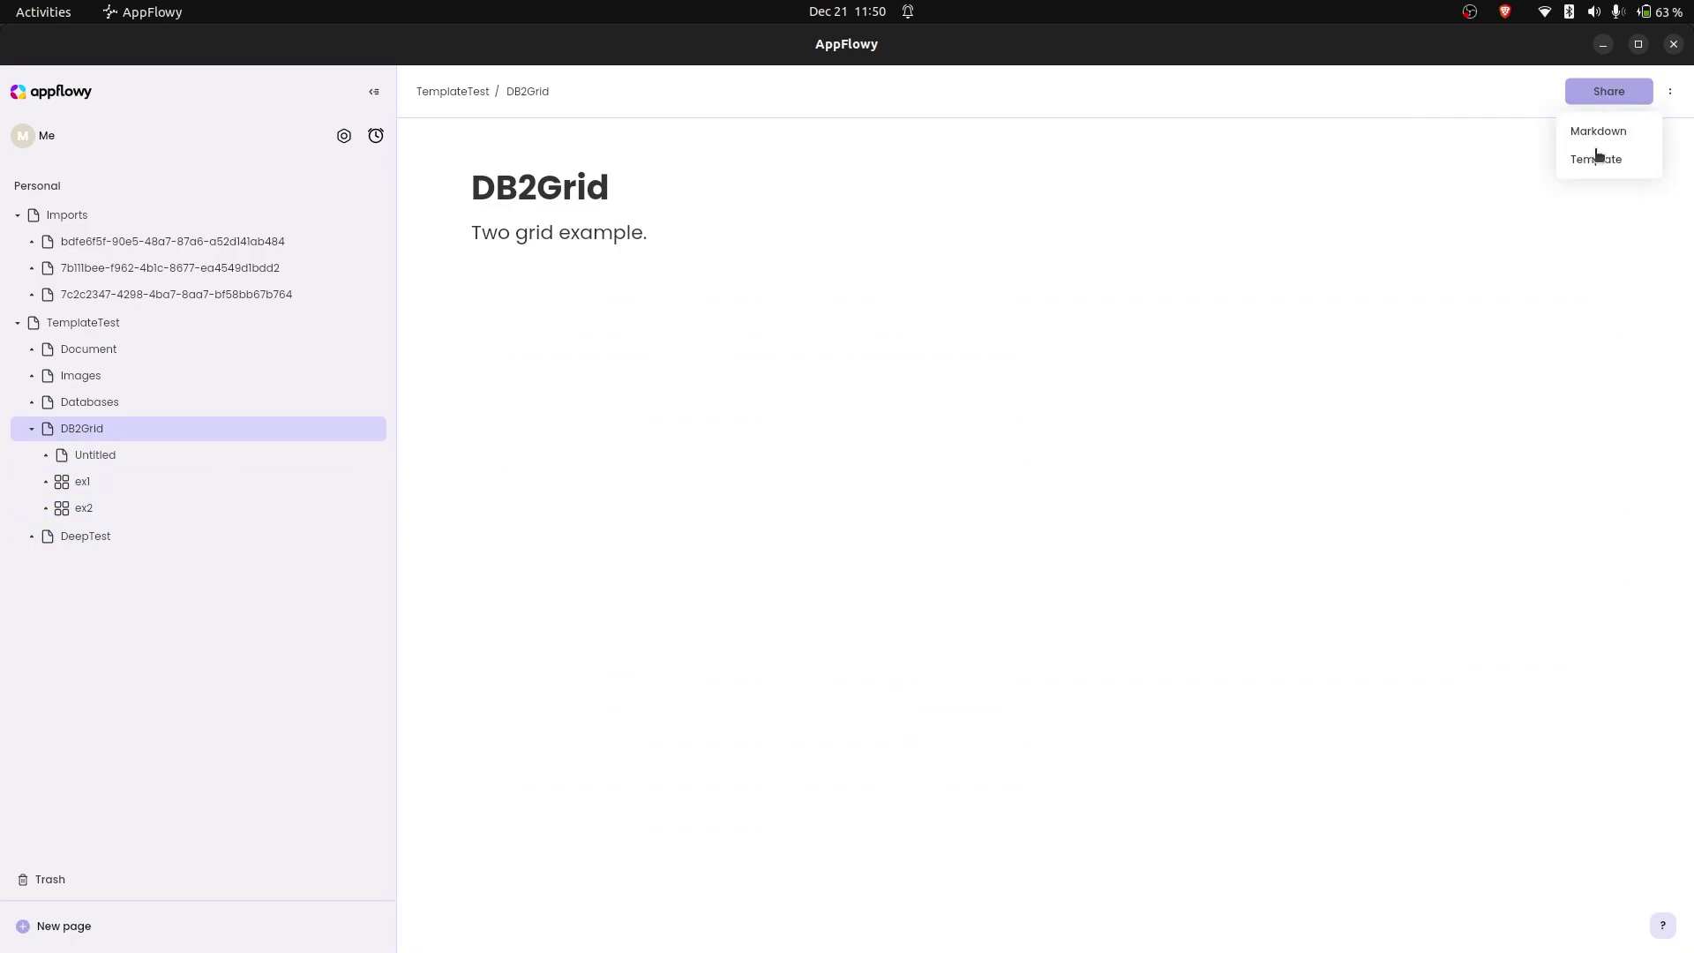
{"action": "left_click", "coordinate": [1597, 161]}
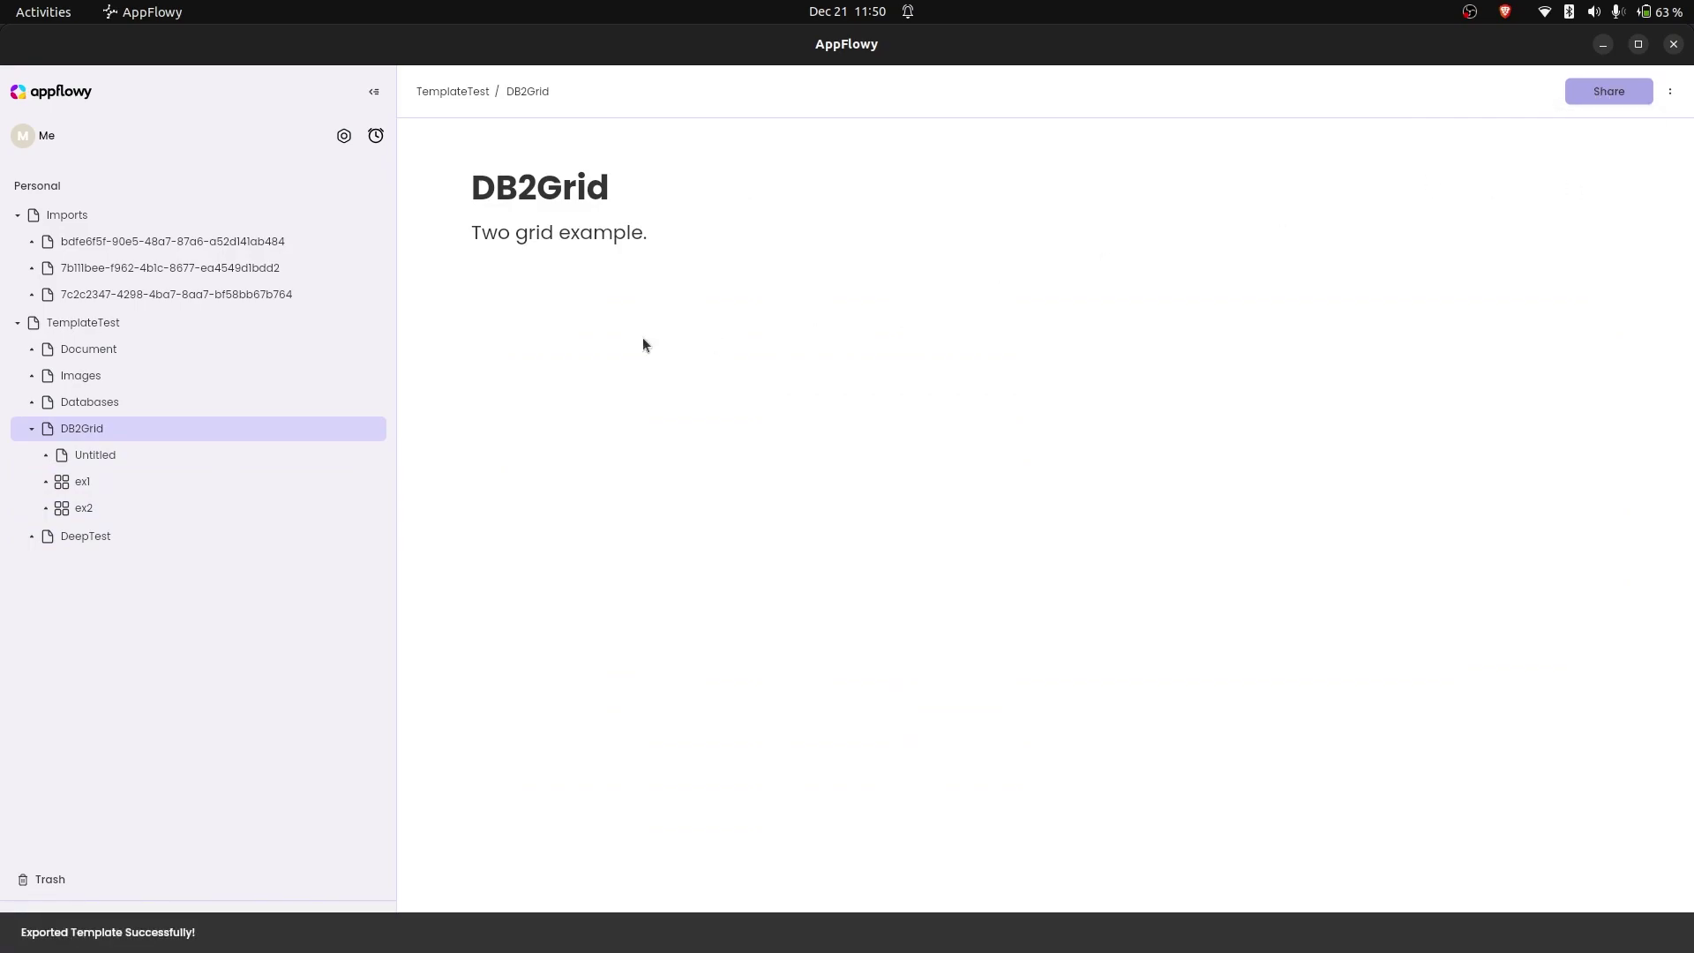
{"action": "left_click", "coordinate": [375, 215]}
{"action": "left_click", "coordinate": [408, 393]}
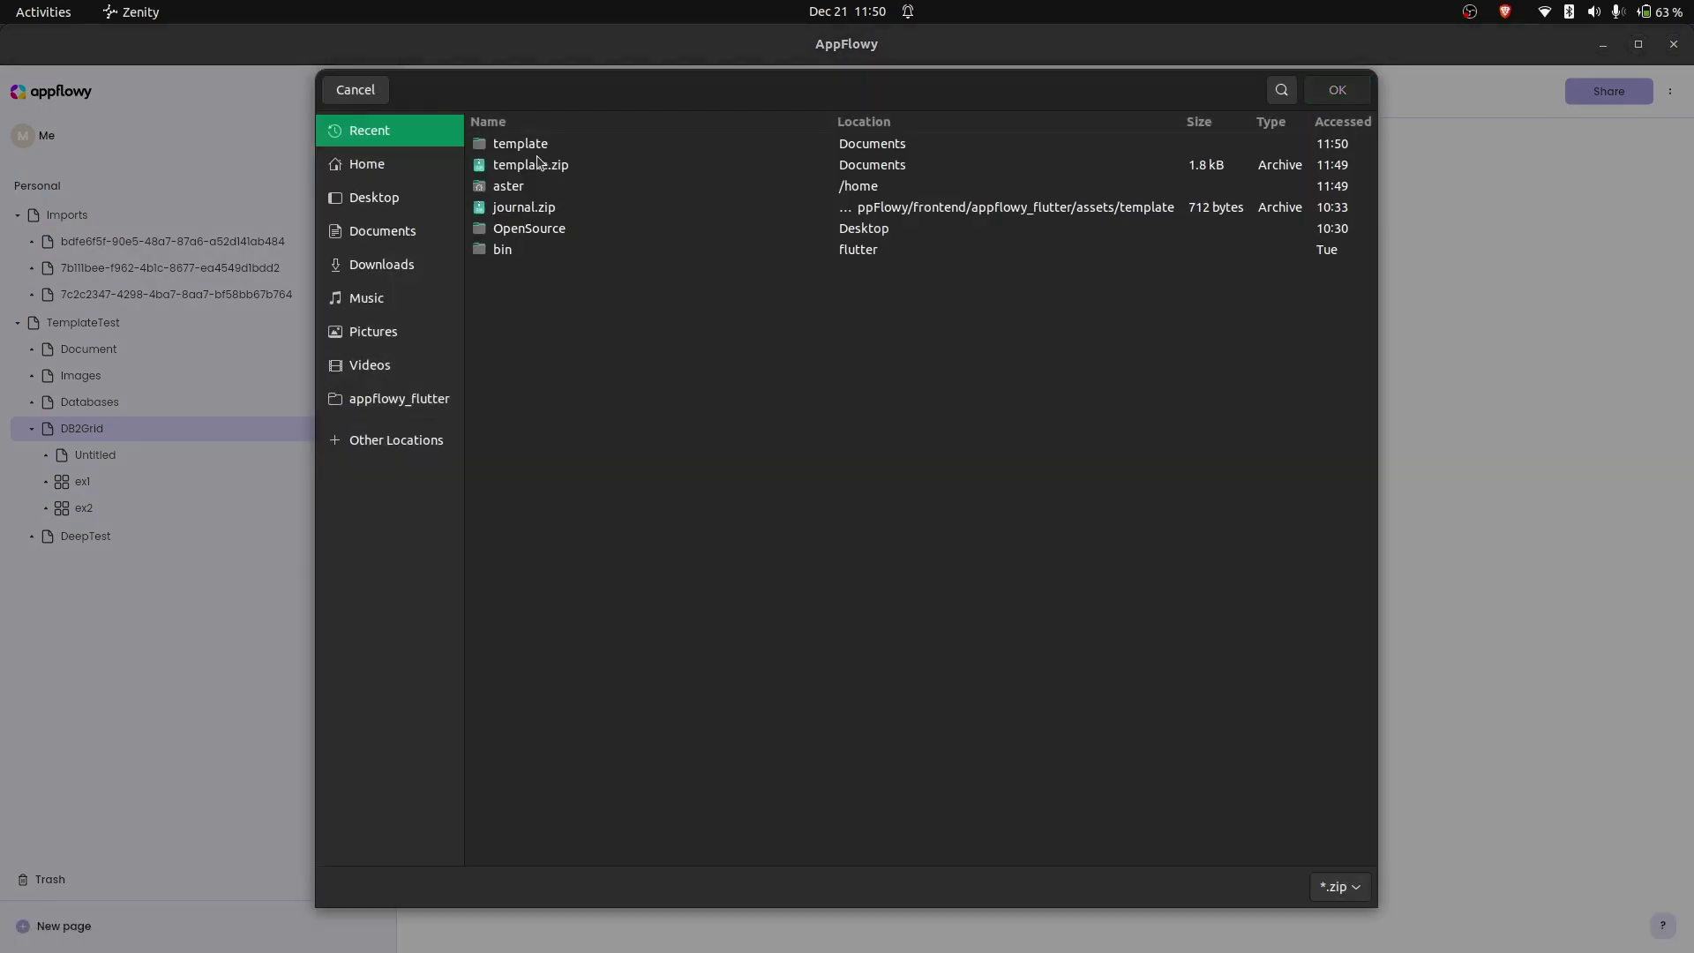
{"action": "left_click", "coordinate": [538, 166]}
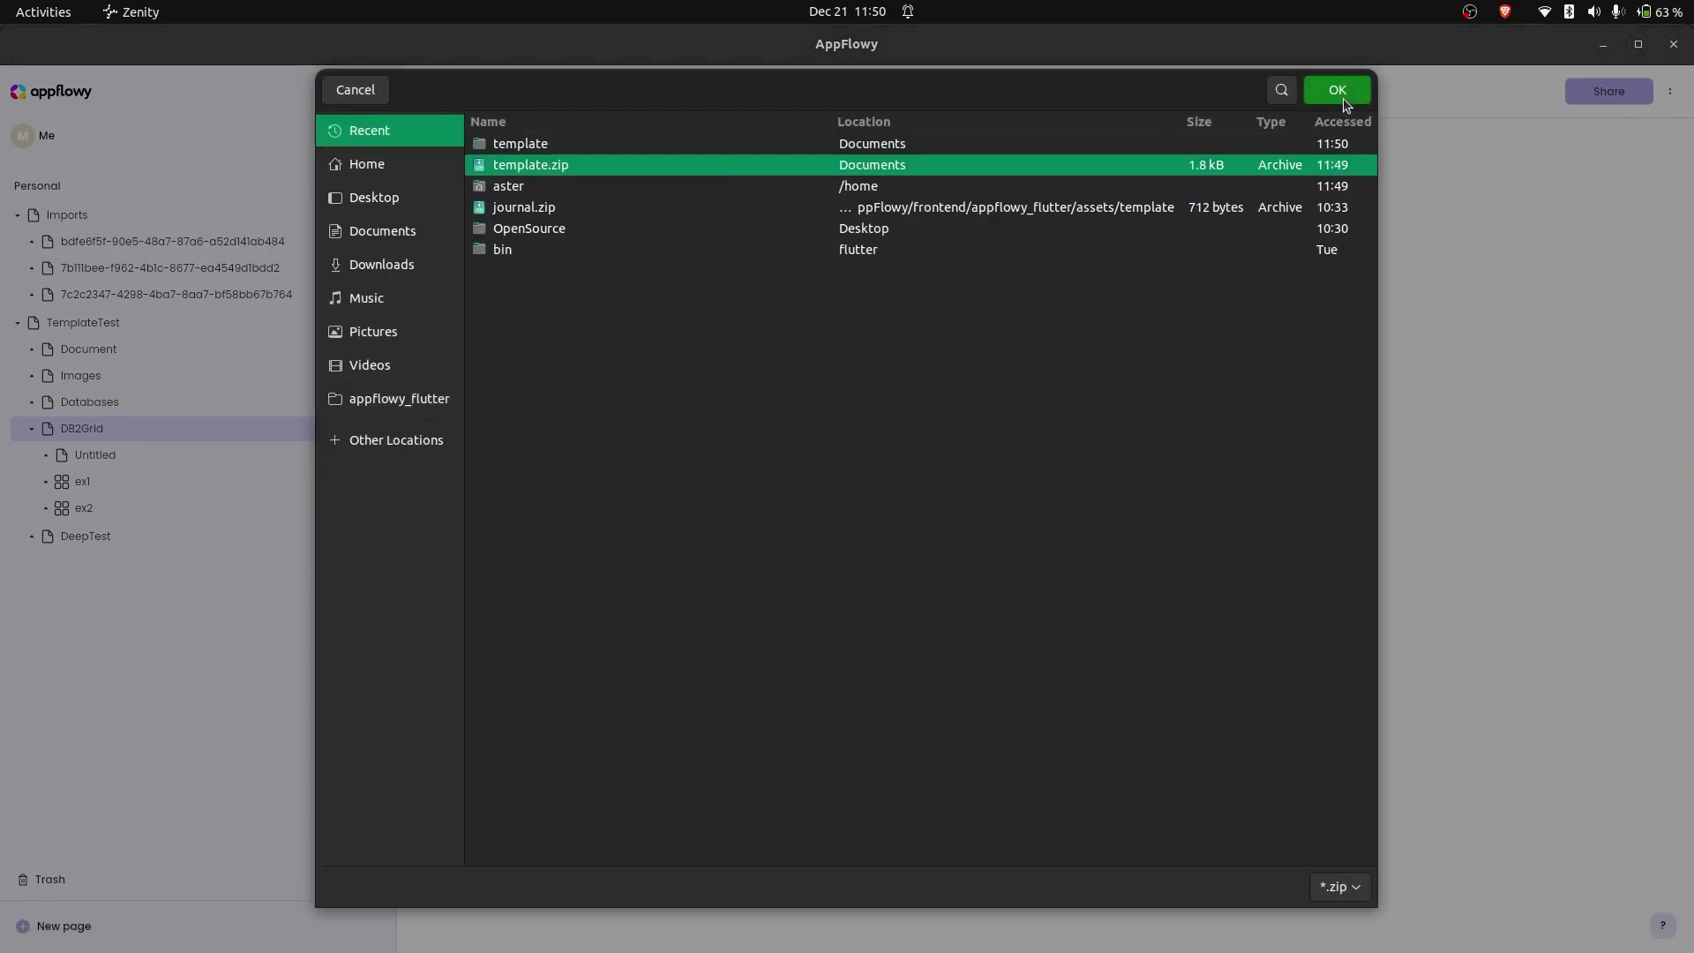
{"action": "left_click", "coordinate": [1337, 90]}
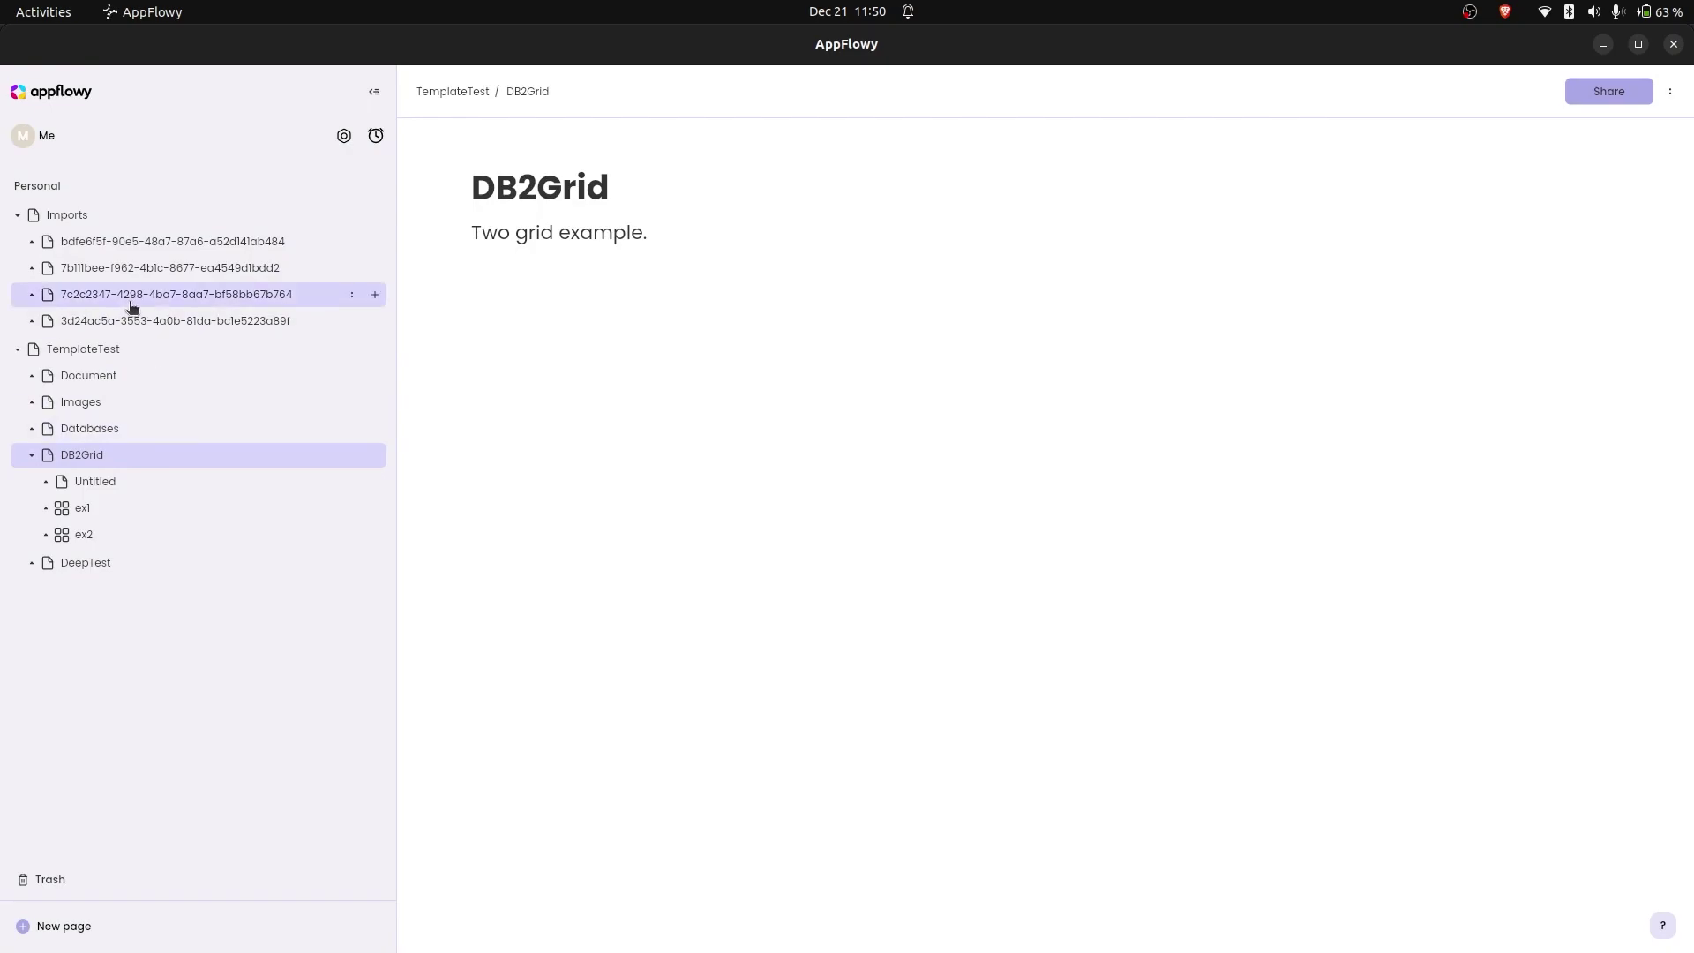
{"action": "left_click", "coordinate": [128, 321]}
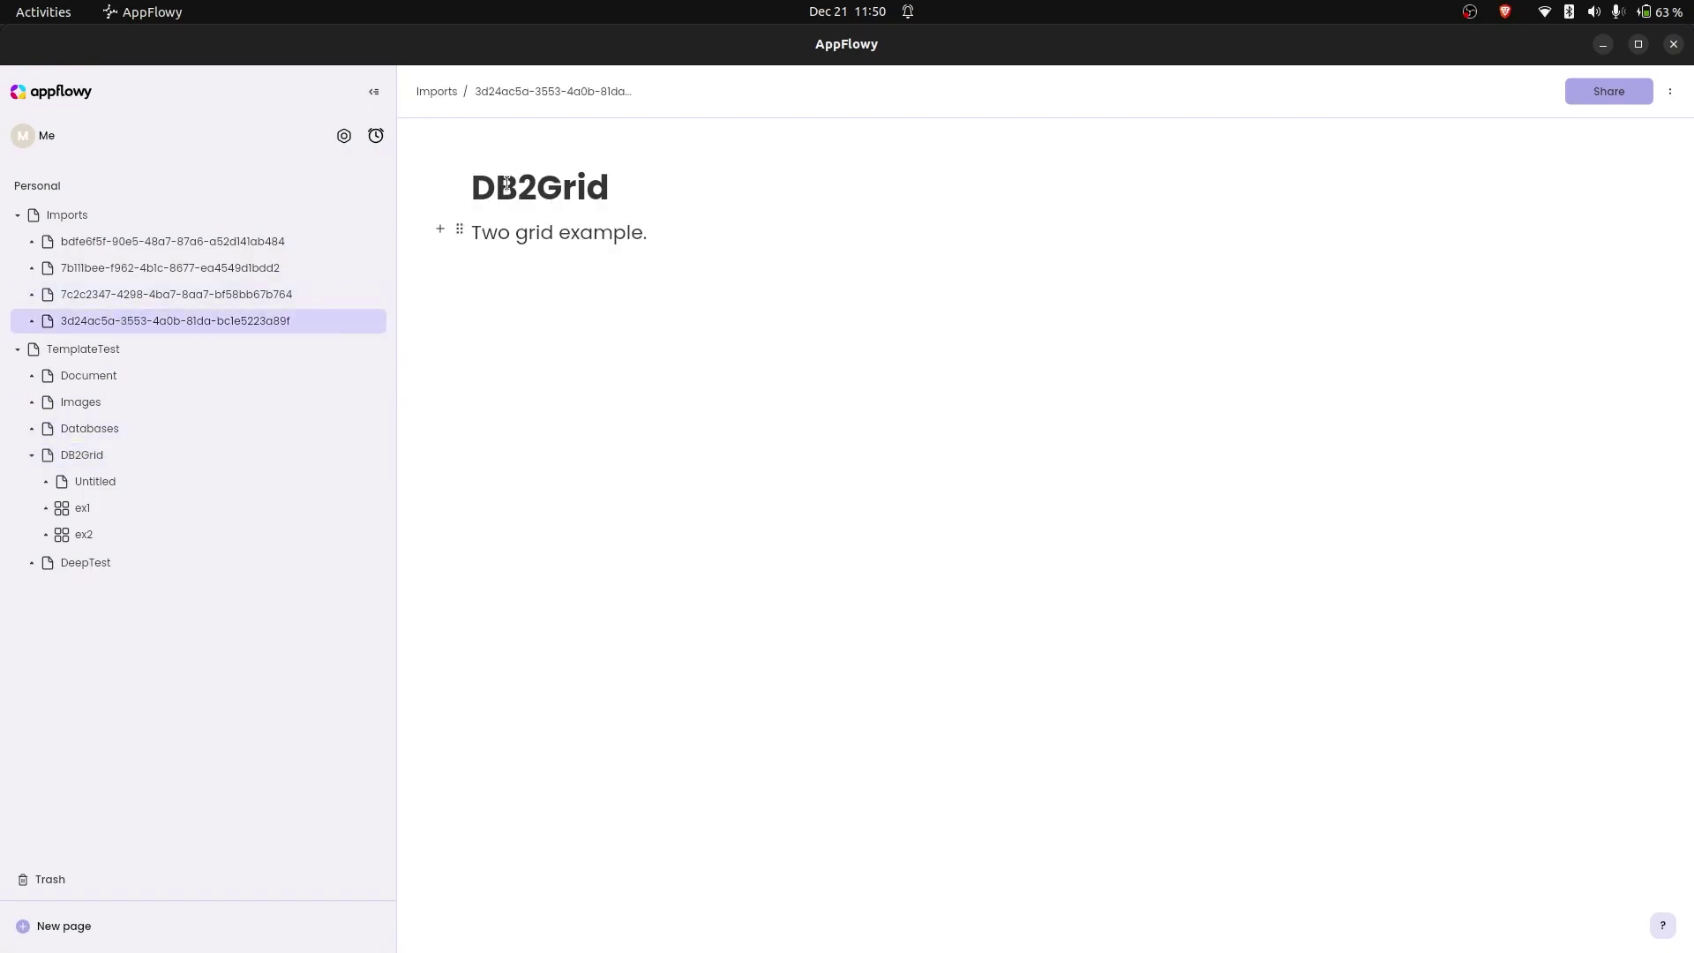
Inspect the 3d24ac5a import's ba1cc962 and 66f83f30 grid views and two-grid page, then collapse it
{"action": "left_click", "coordinate": [35, 323]}
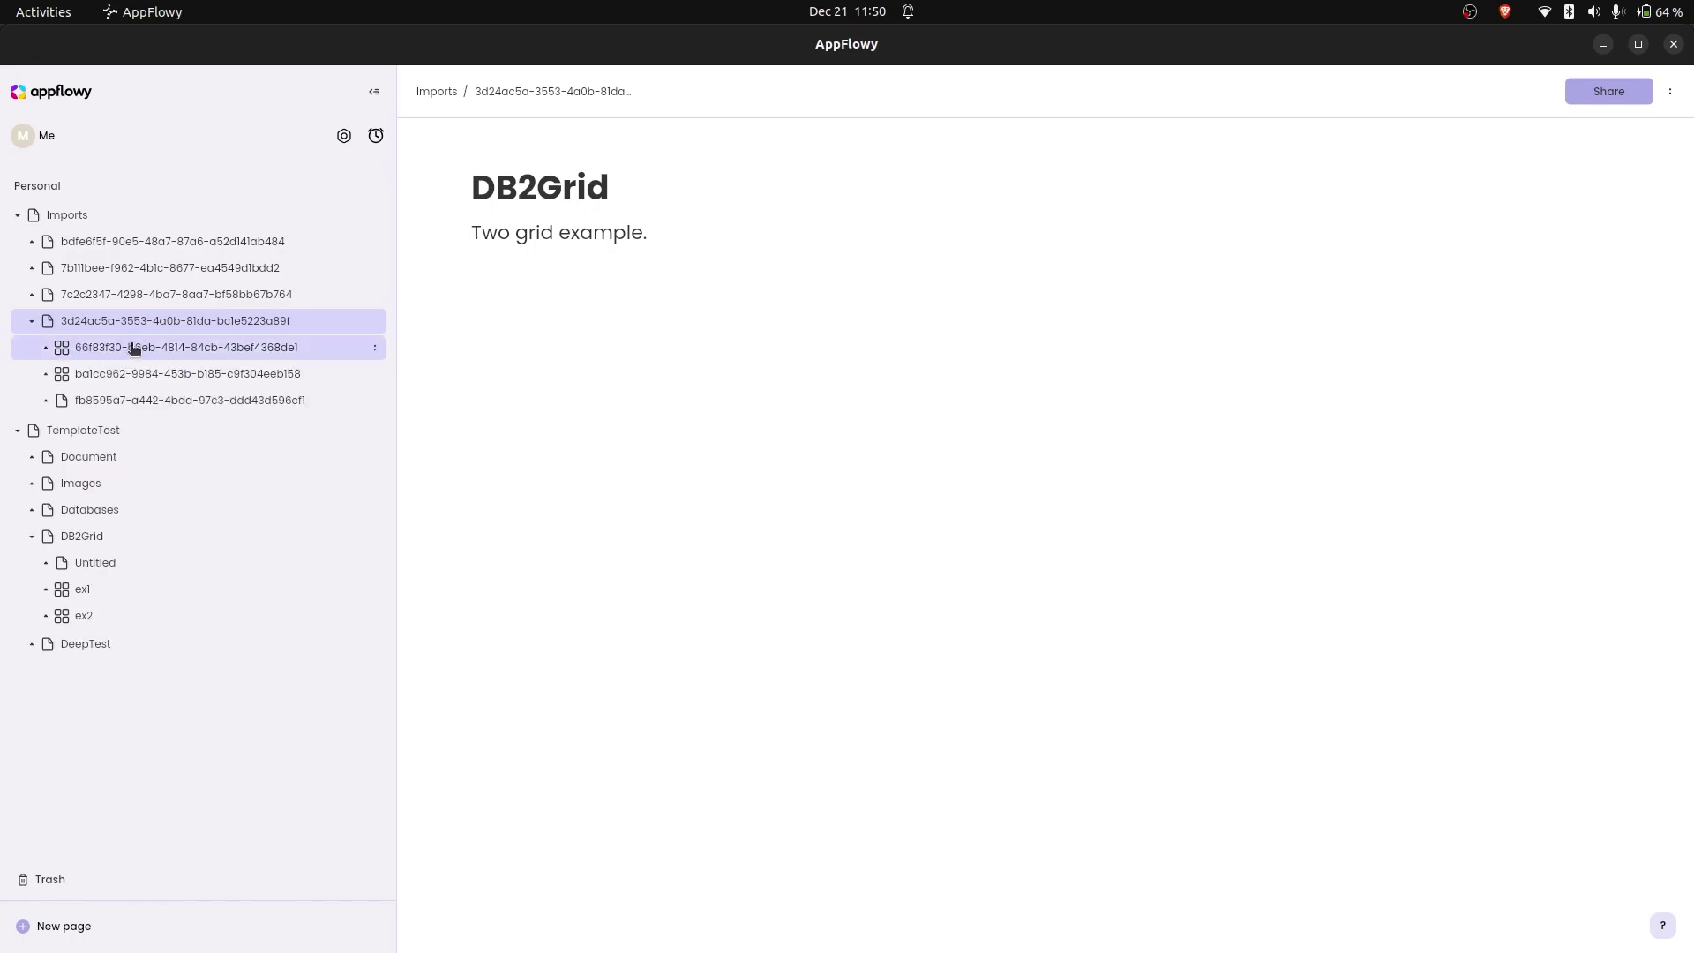
{"action": "left_click", "coordinate": [138, 374]}
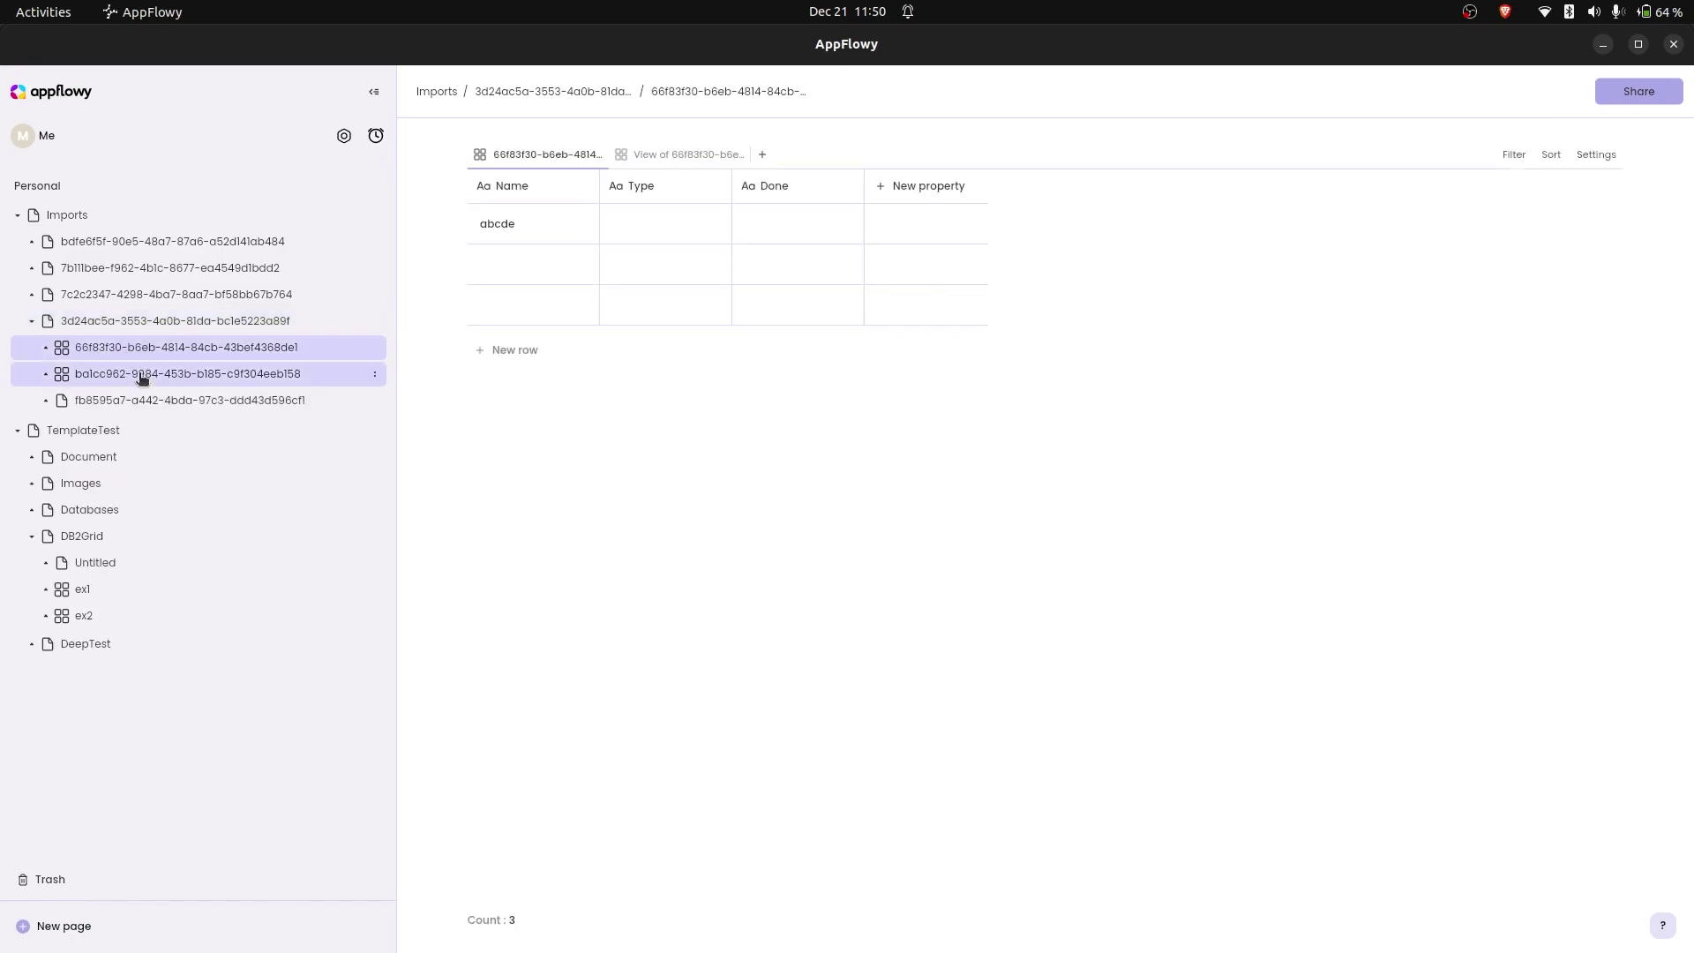
{"action": "left_click", "coordinate": [48, 348]}
{"action": "left_click", "coordinate": [47, 402]}
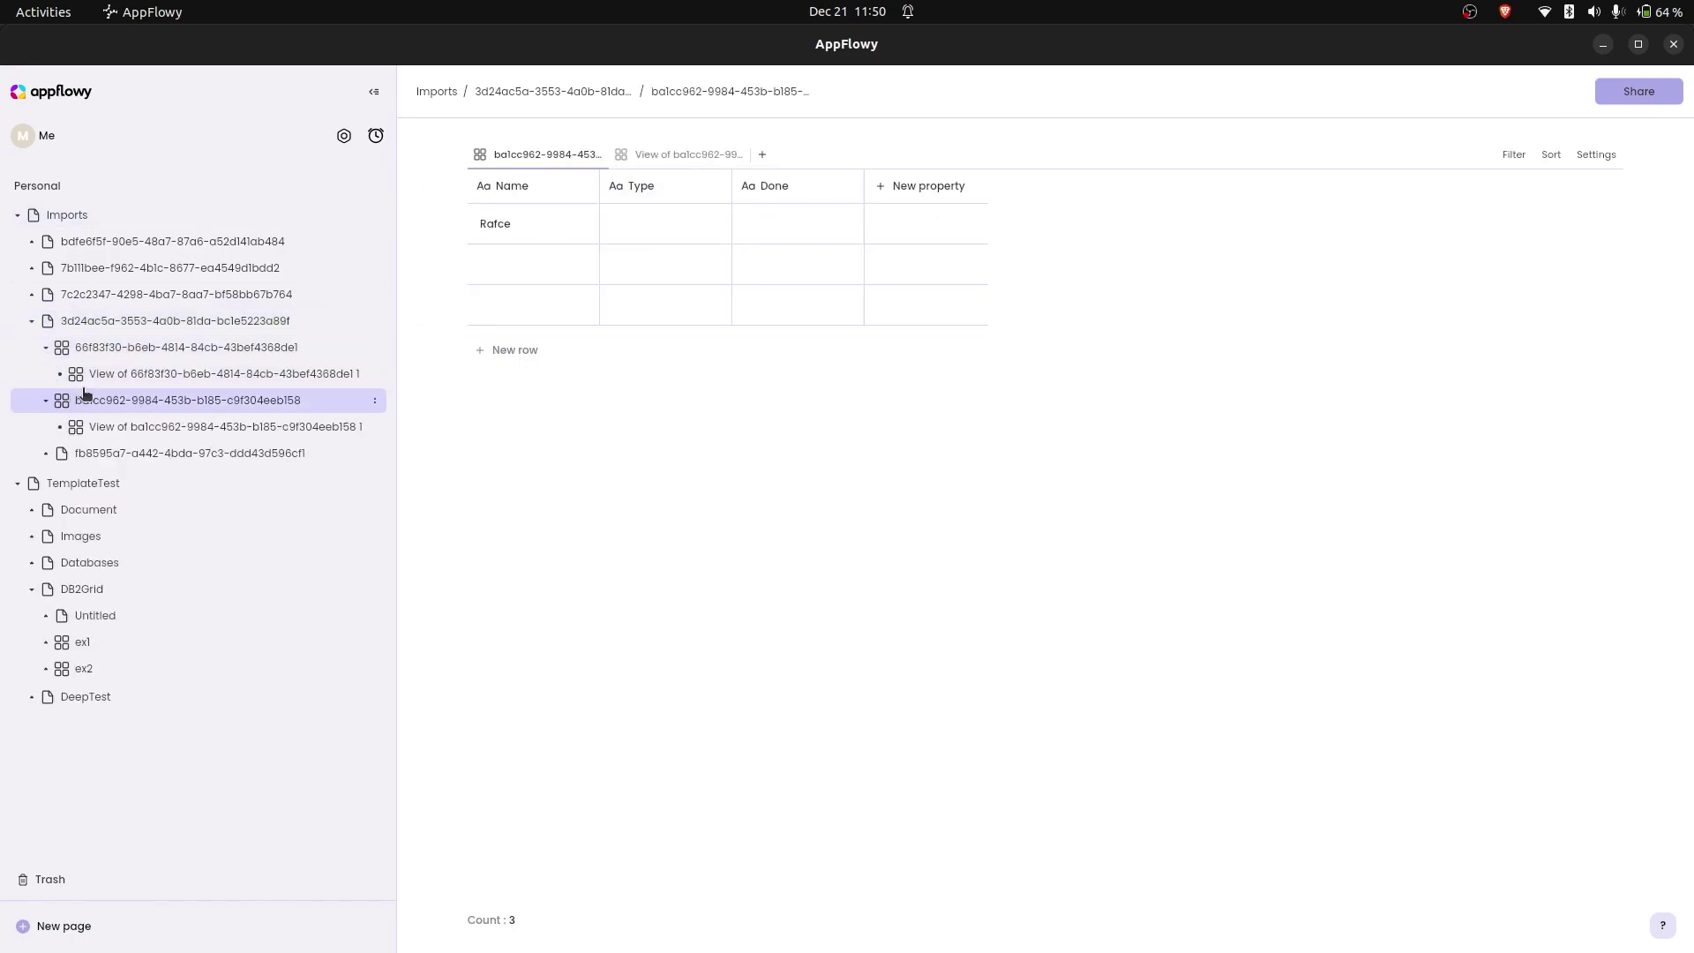
{"action": "left_click", "coordinate": [113, 452]}
{"action": "scroll", "coordinate": [665, 533], "scroll_direction": "down", "scroll_amount": 2}
{"action": "scroll", "coordinate": [662, 416], "scroll_direction": "up", "scroll_amount": 2}
{"action": "scroll", "coordinate": [681, 466], "scroll_direction": "down", "scroll_amount": 3}
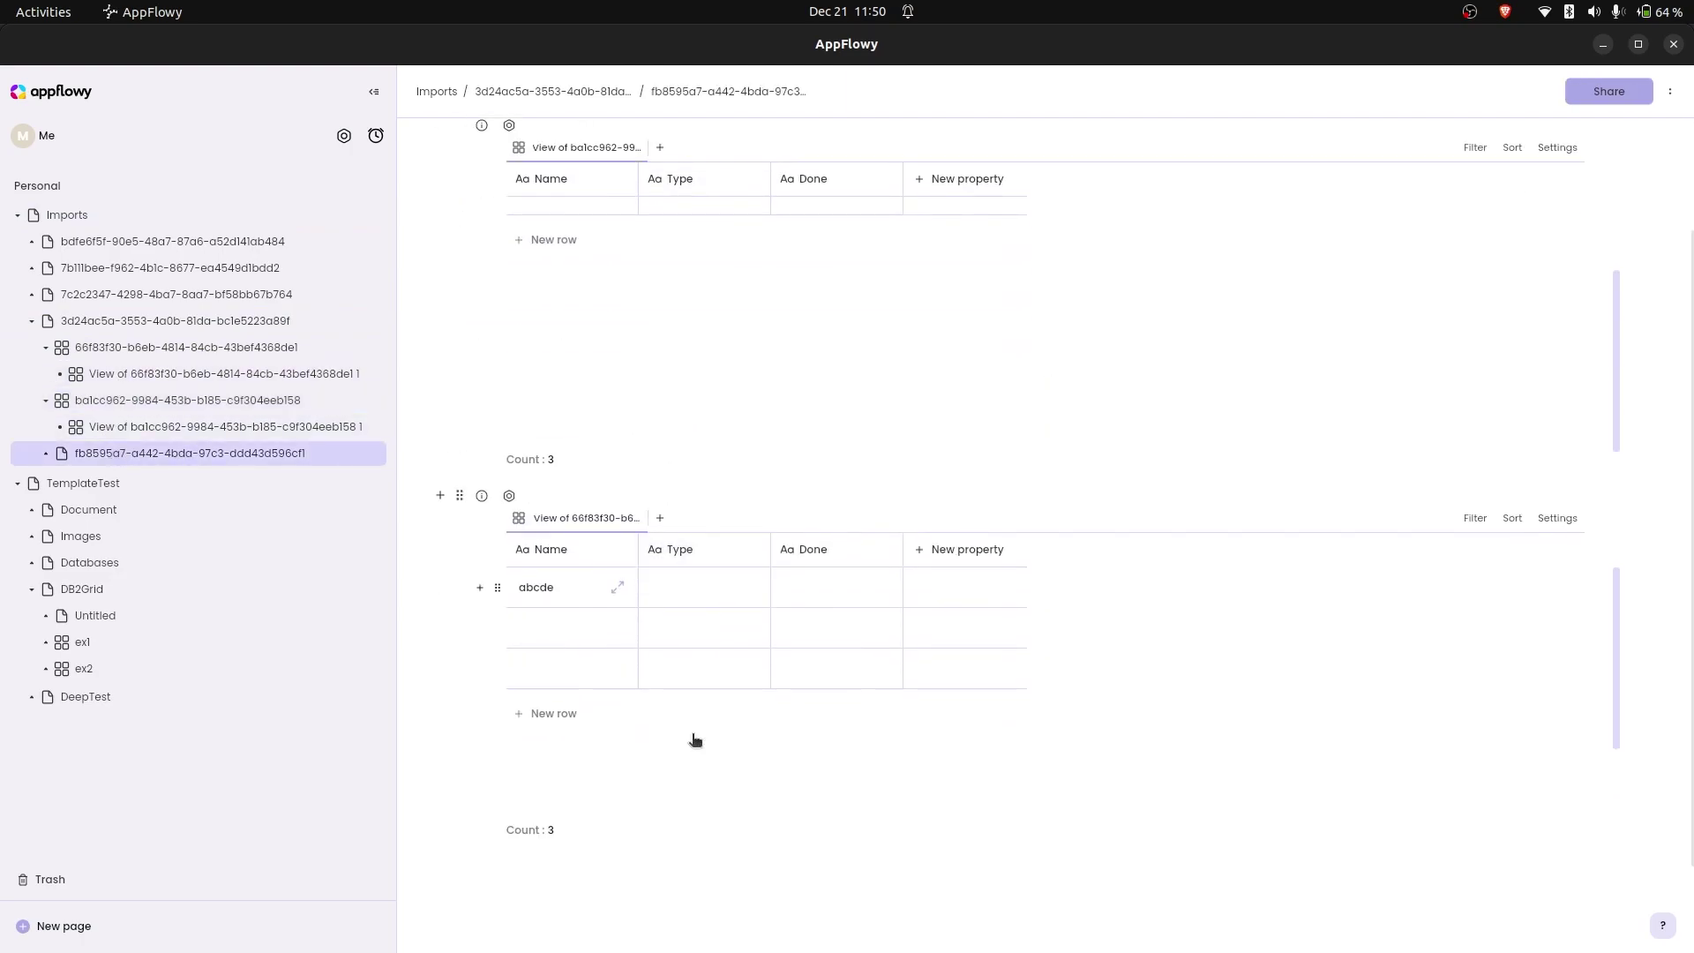
{"action": "scroll", "coordinate": [613, 665], "scroll_direction": "up", "scroll_amount": 2}
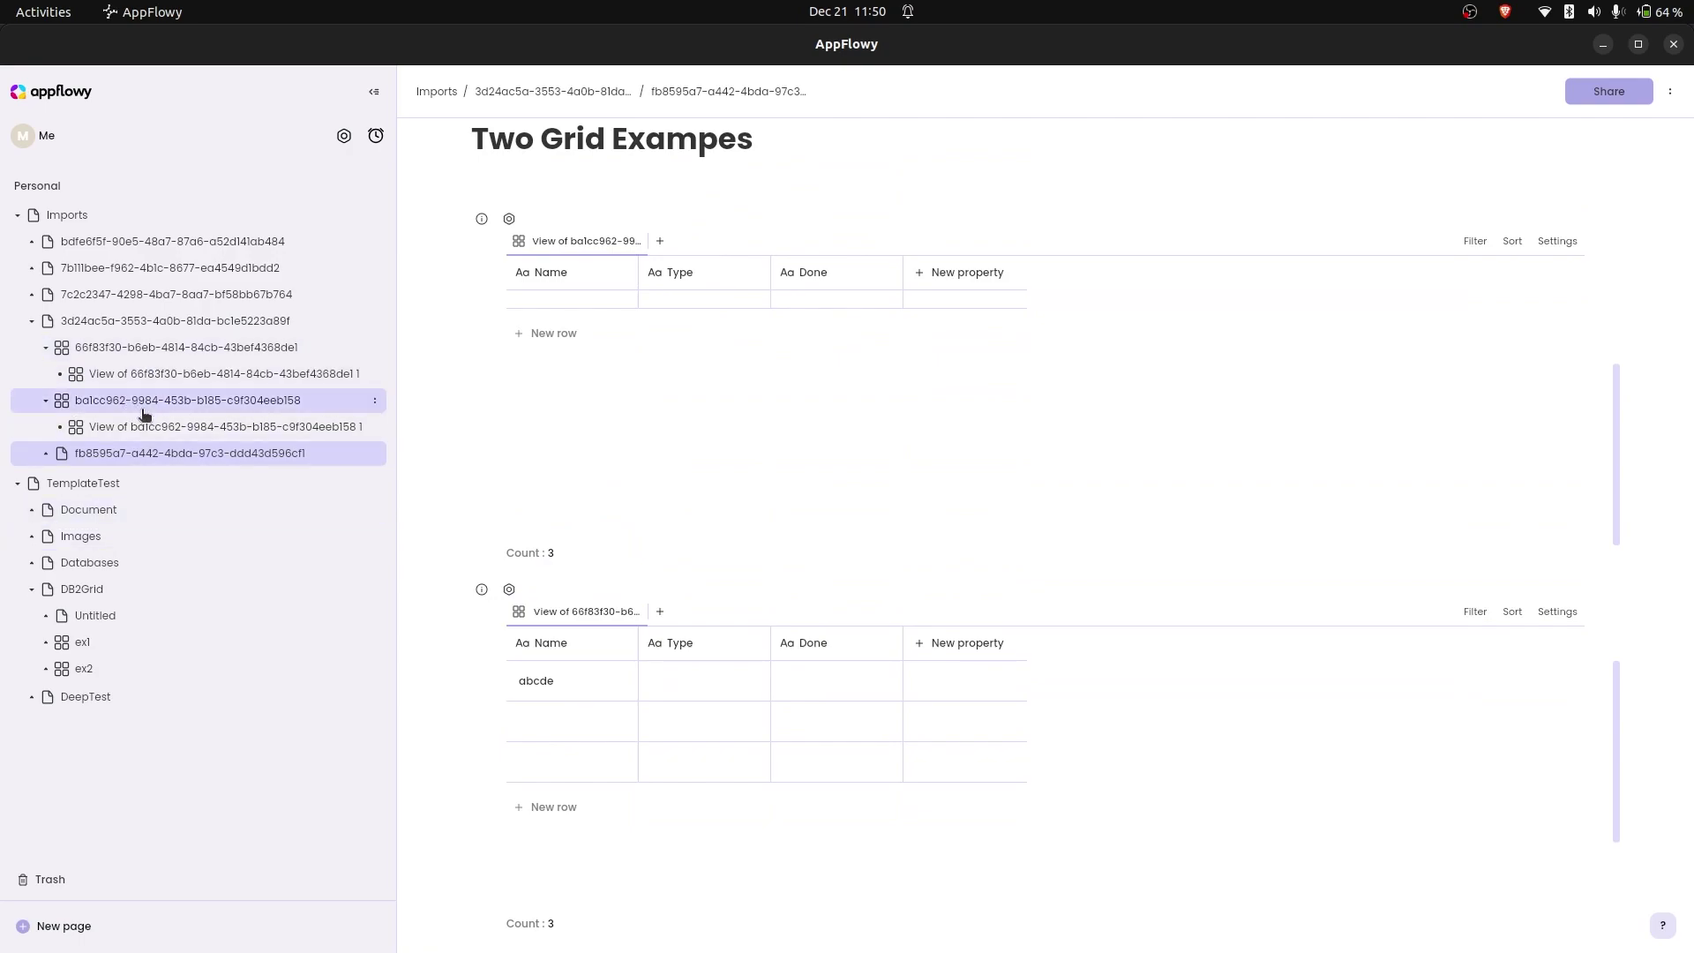
{"action": "left_click", "coordinate": [32, 320]}
Collapse DB2Grid and view DeepTest's three nested Untitled levels, deepgriddoc and United22, ending on DeepTest
{"action": "left_click", "coordinate": [32, 455]}
{"action": "left_click", "coordinate": [32, 481]}
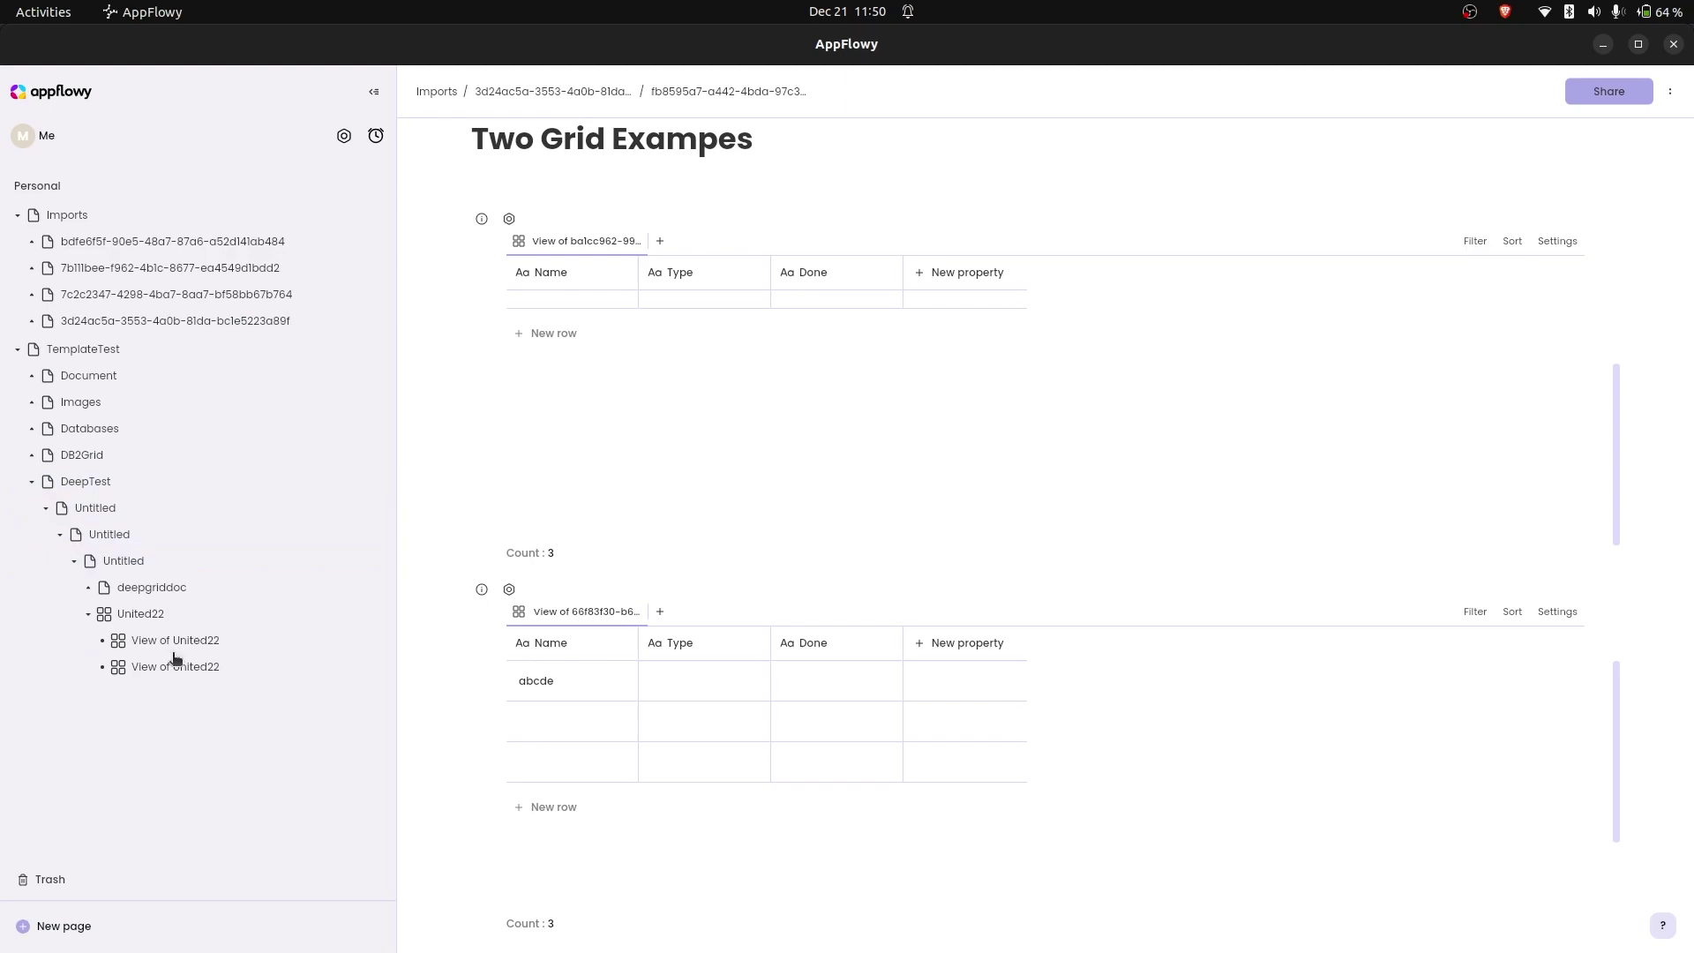
{"action": "left_click", "coordinate": [99, 510]}
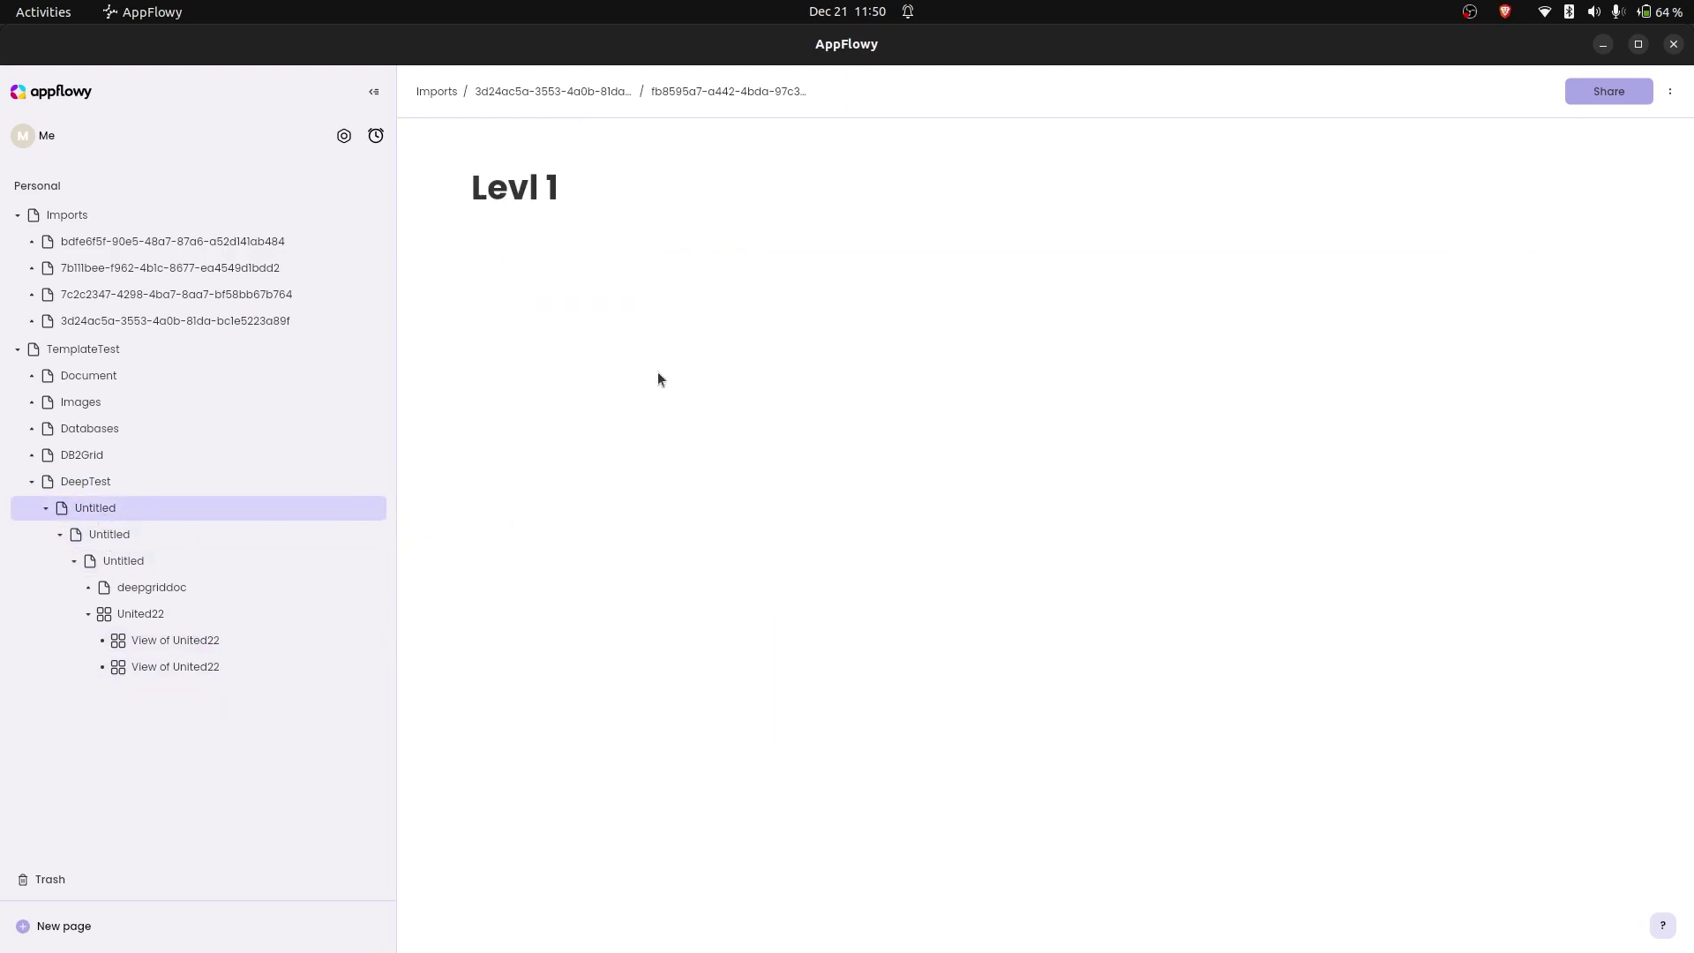
{"action": "left_click", "coordinate": [109, 534]}
{"action": "left_click", "coordinate": [265, 566]}
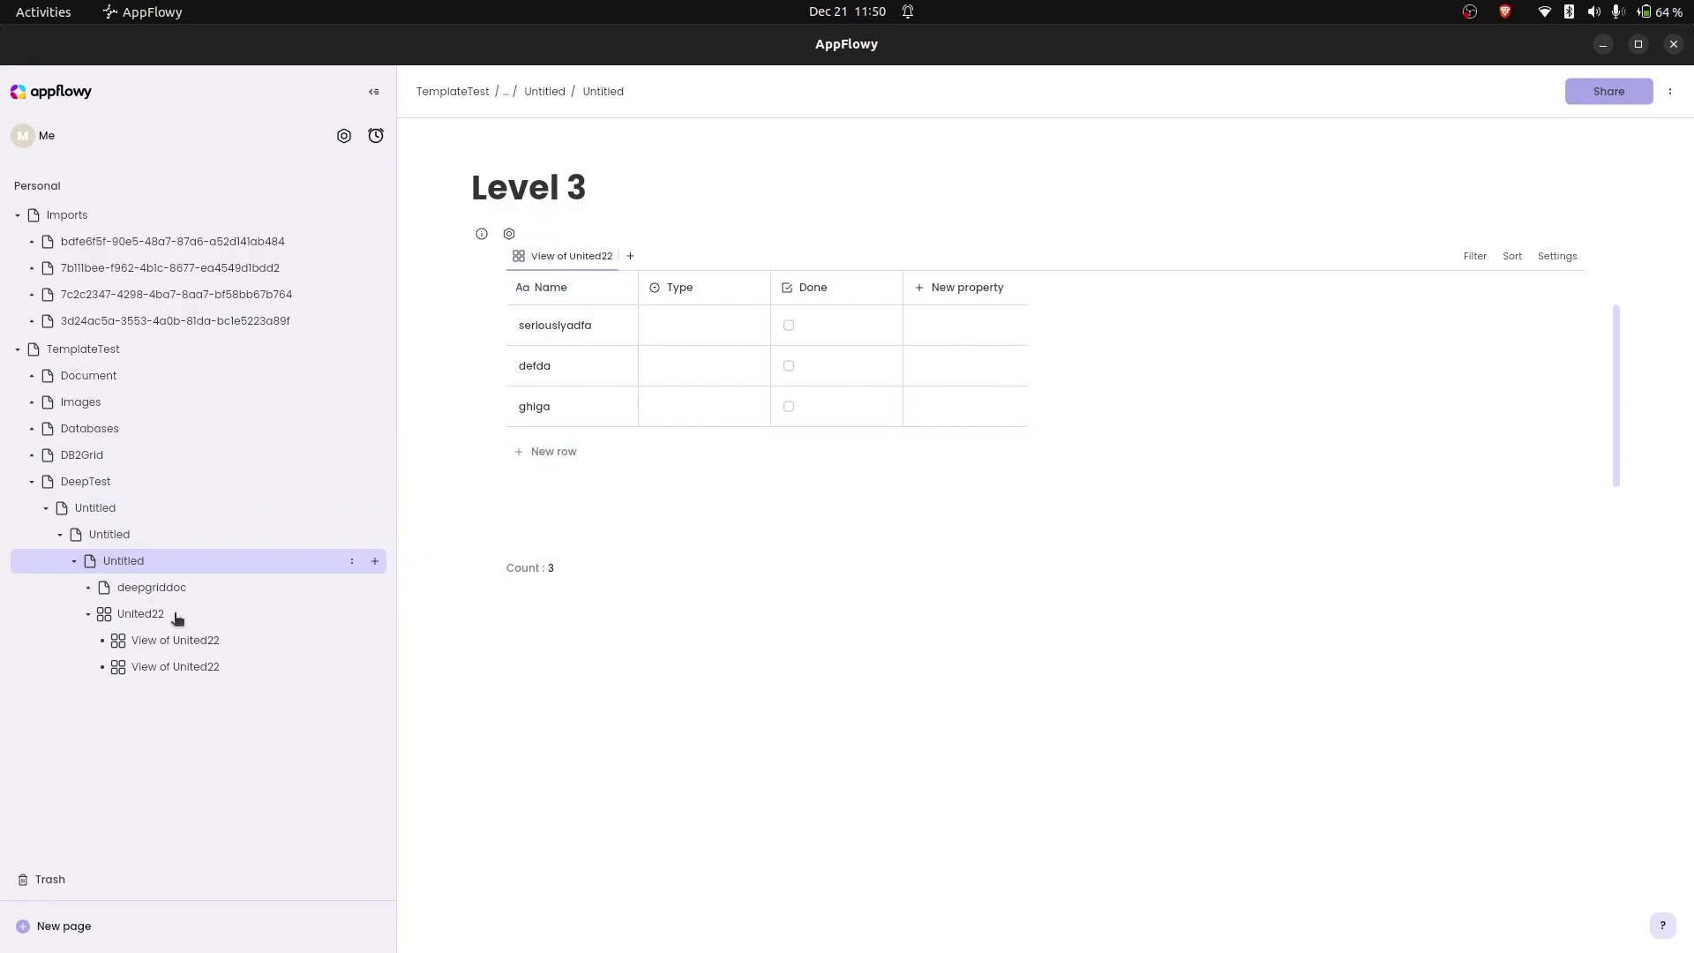
{"action": "left_click", "coordinate": [160, 588]}
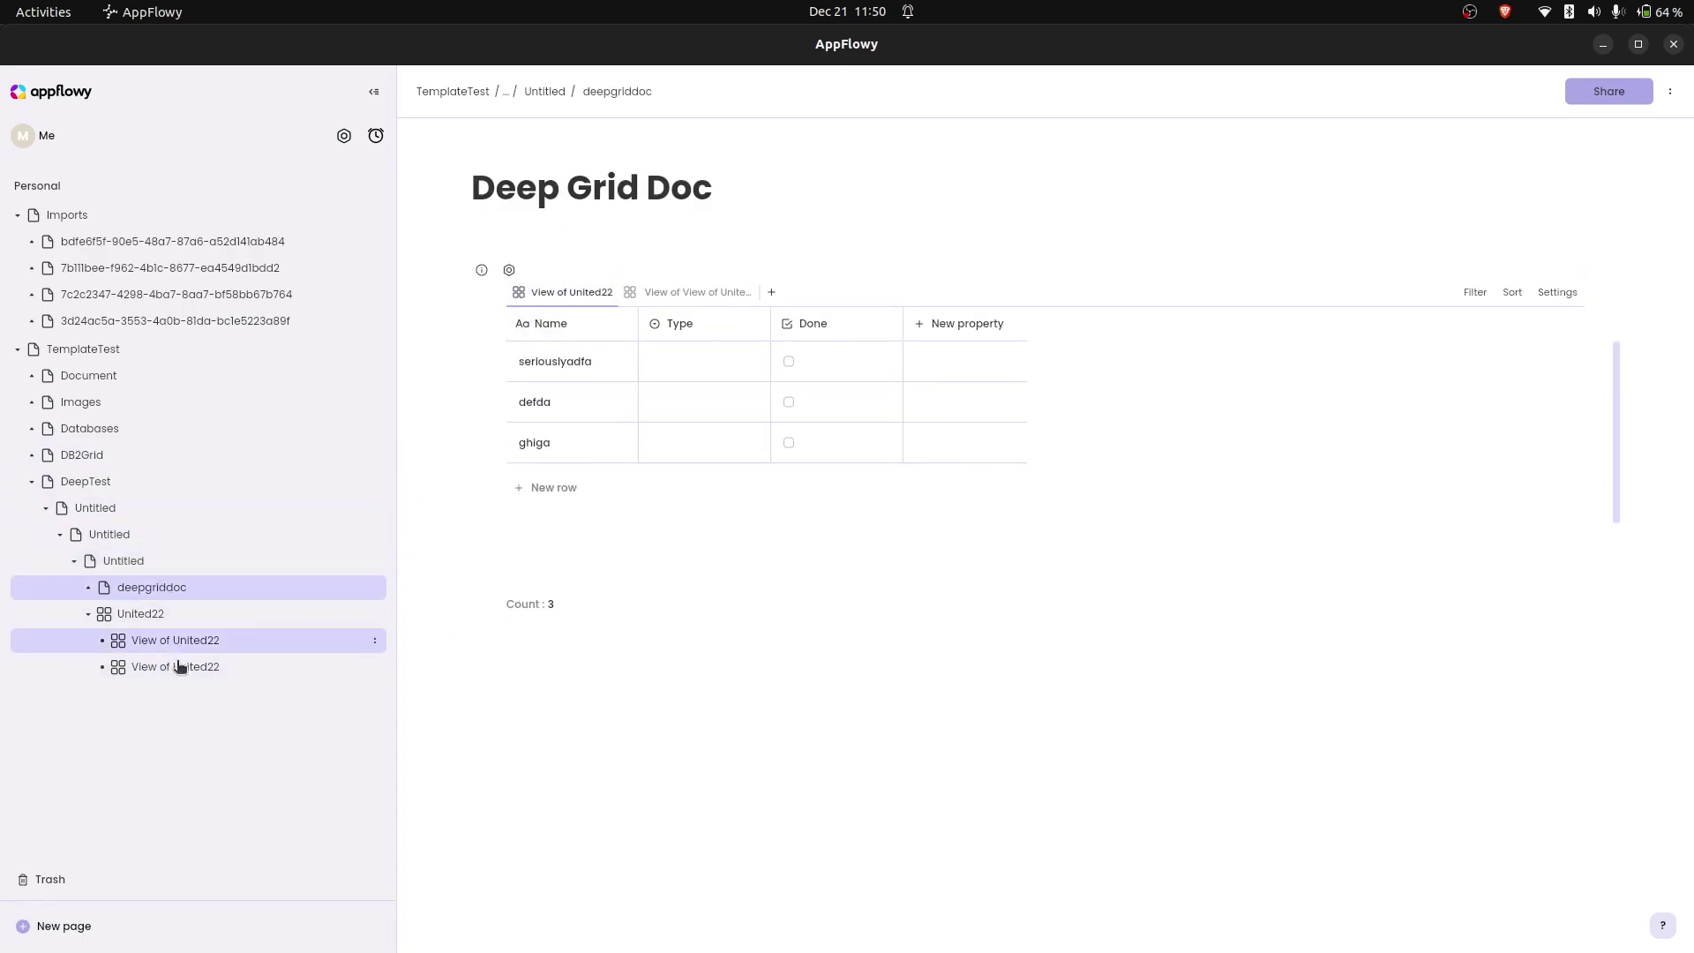
{"action": "left_click", "coordinate": [122, 621]}
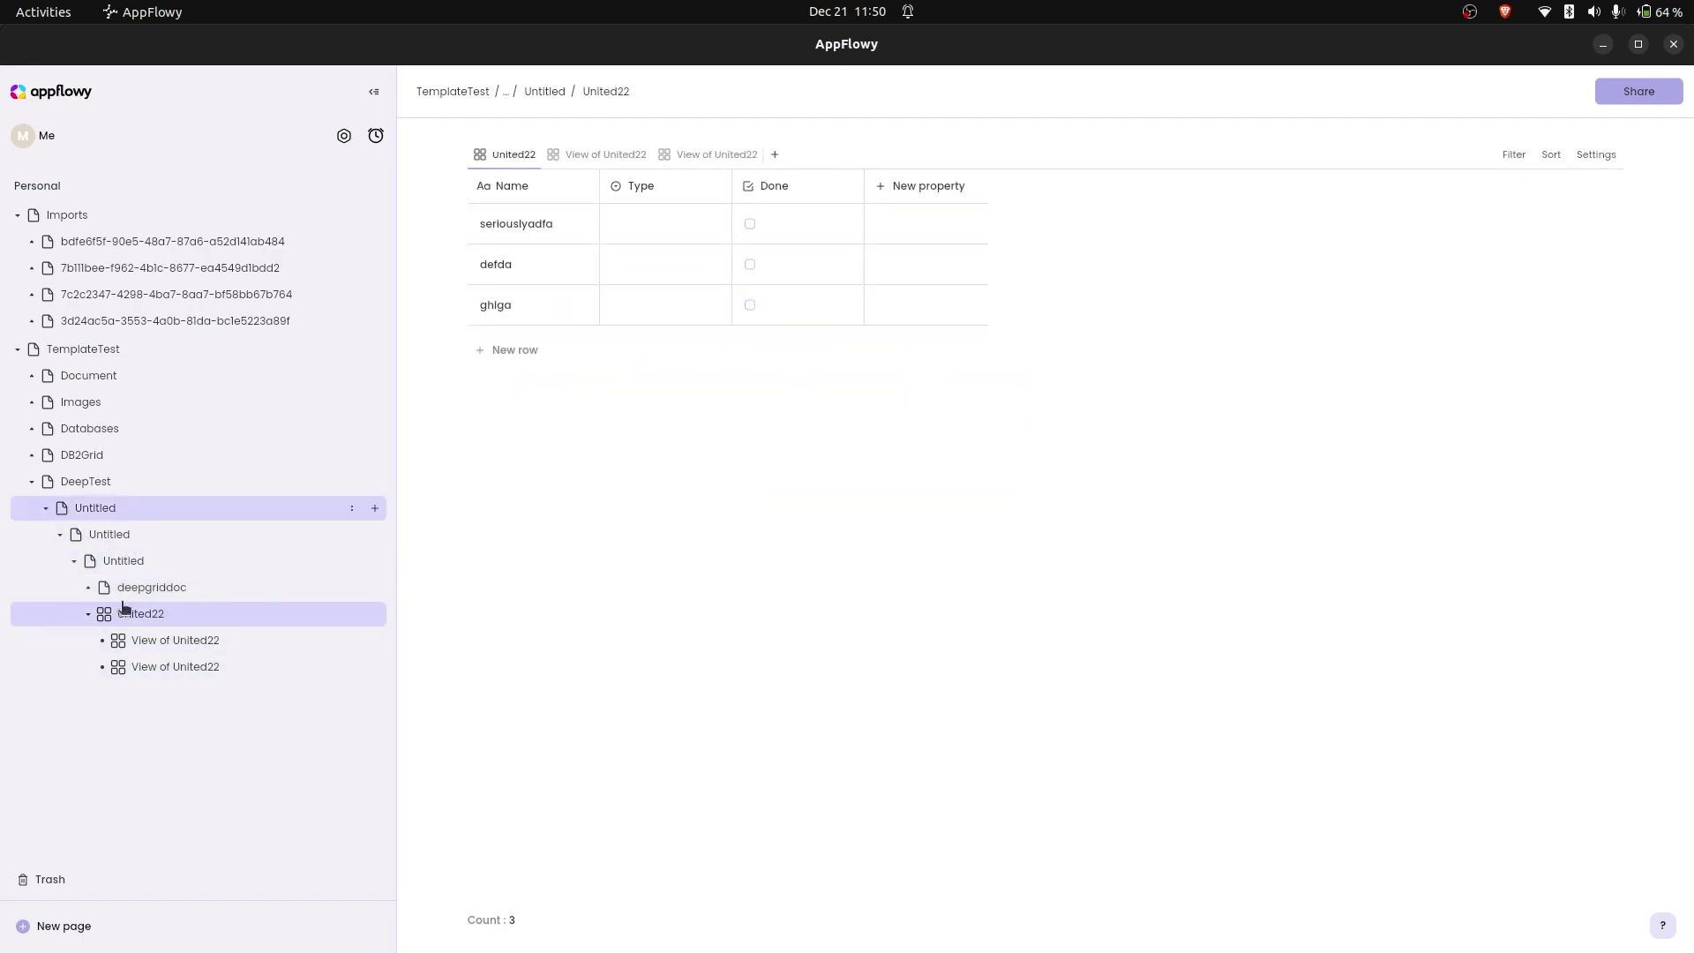
{"action": "left_click", "coordinate": [110, 483]}
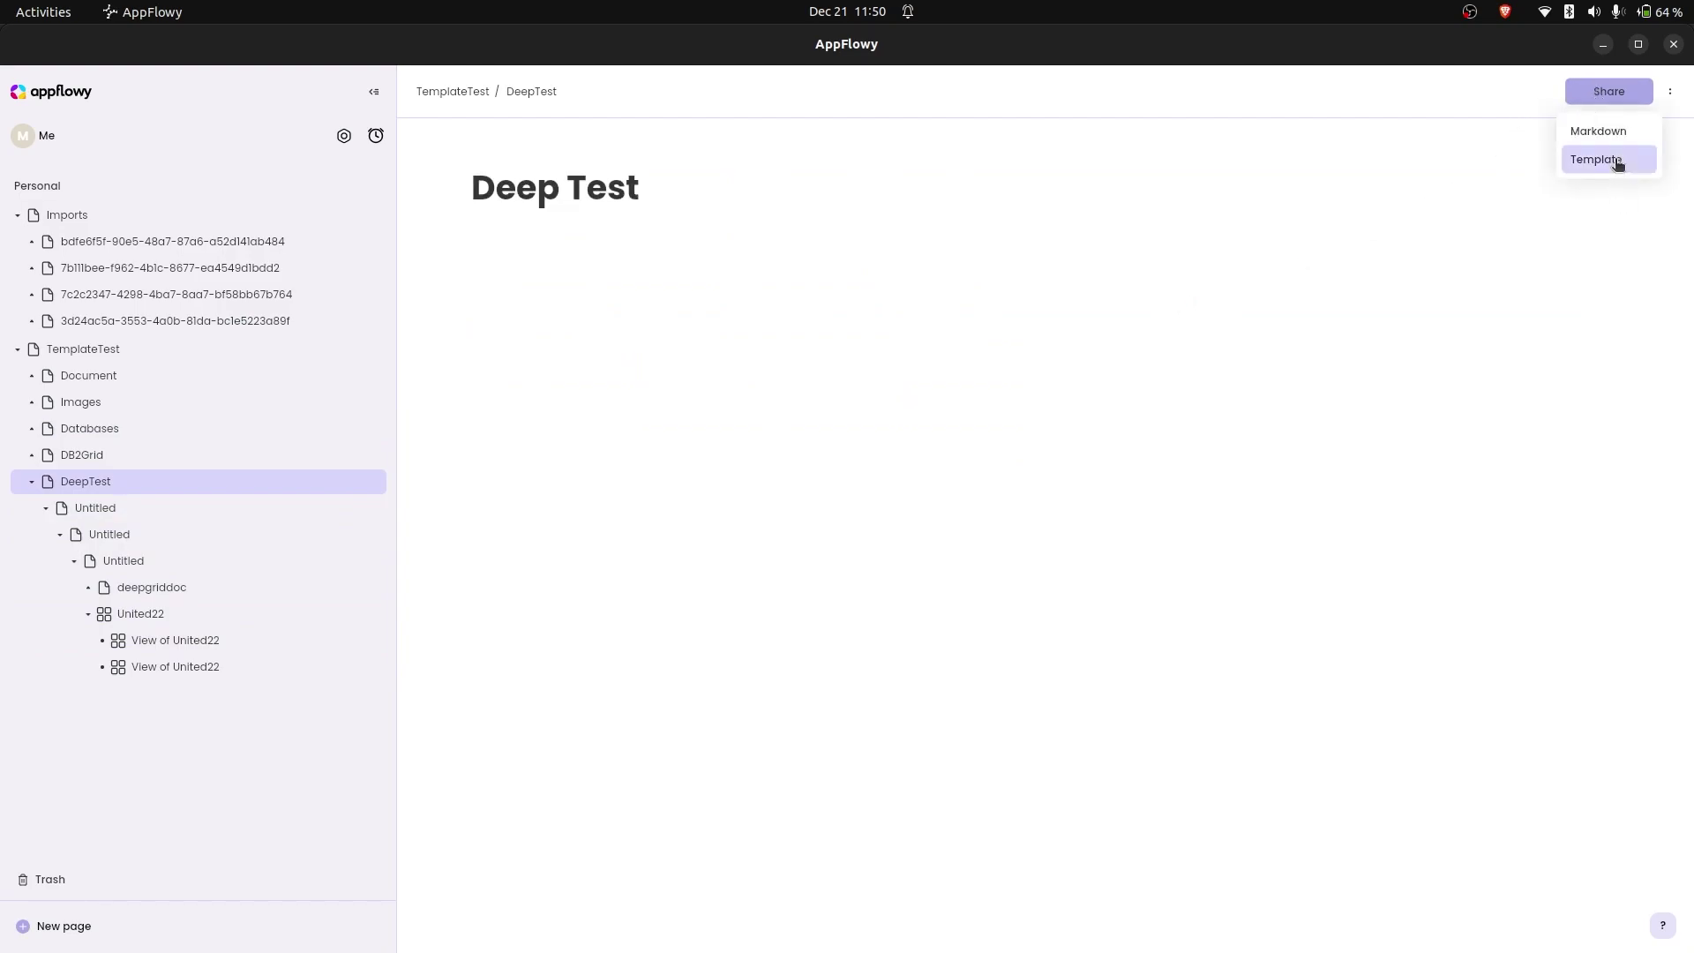
Export Deep Test as a template and re-import template.zip as a new Imports page
{"action": "left_click", "coordinate": [1596, 160]}
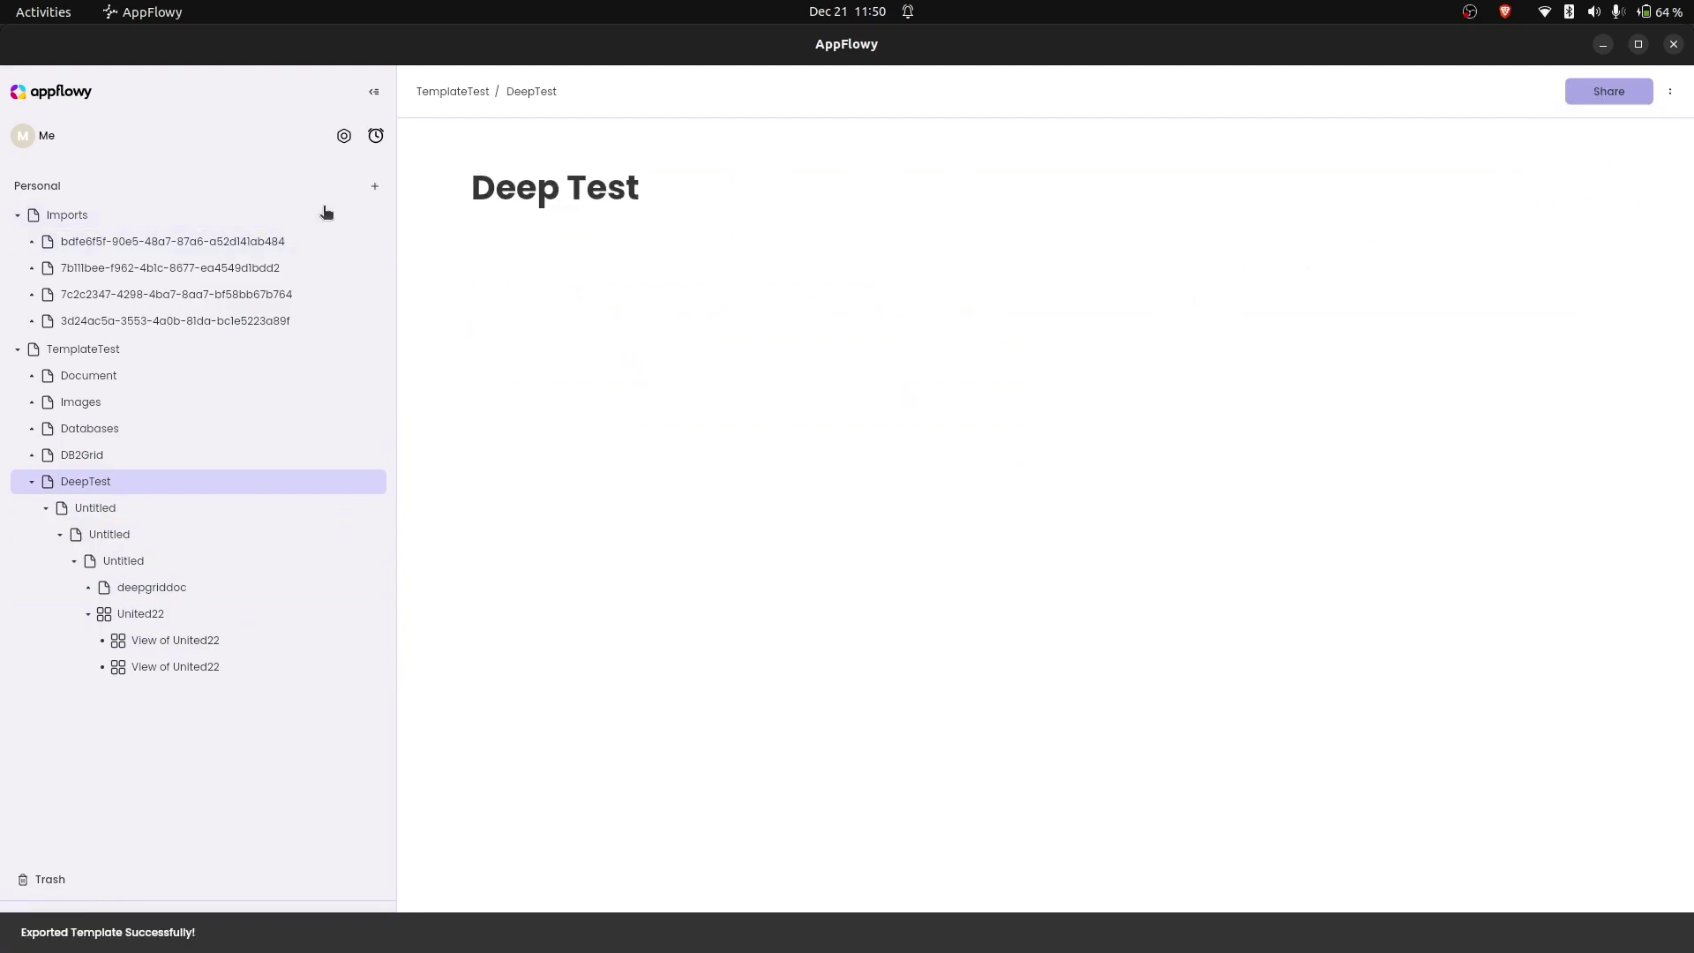
{"action": "left_click", "coordinate": [375, 215]}
{"action": "left_click", "coordinate": [421, 395]}
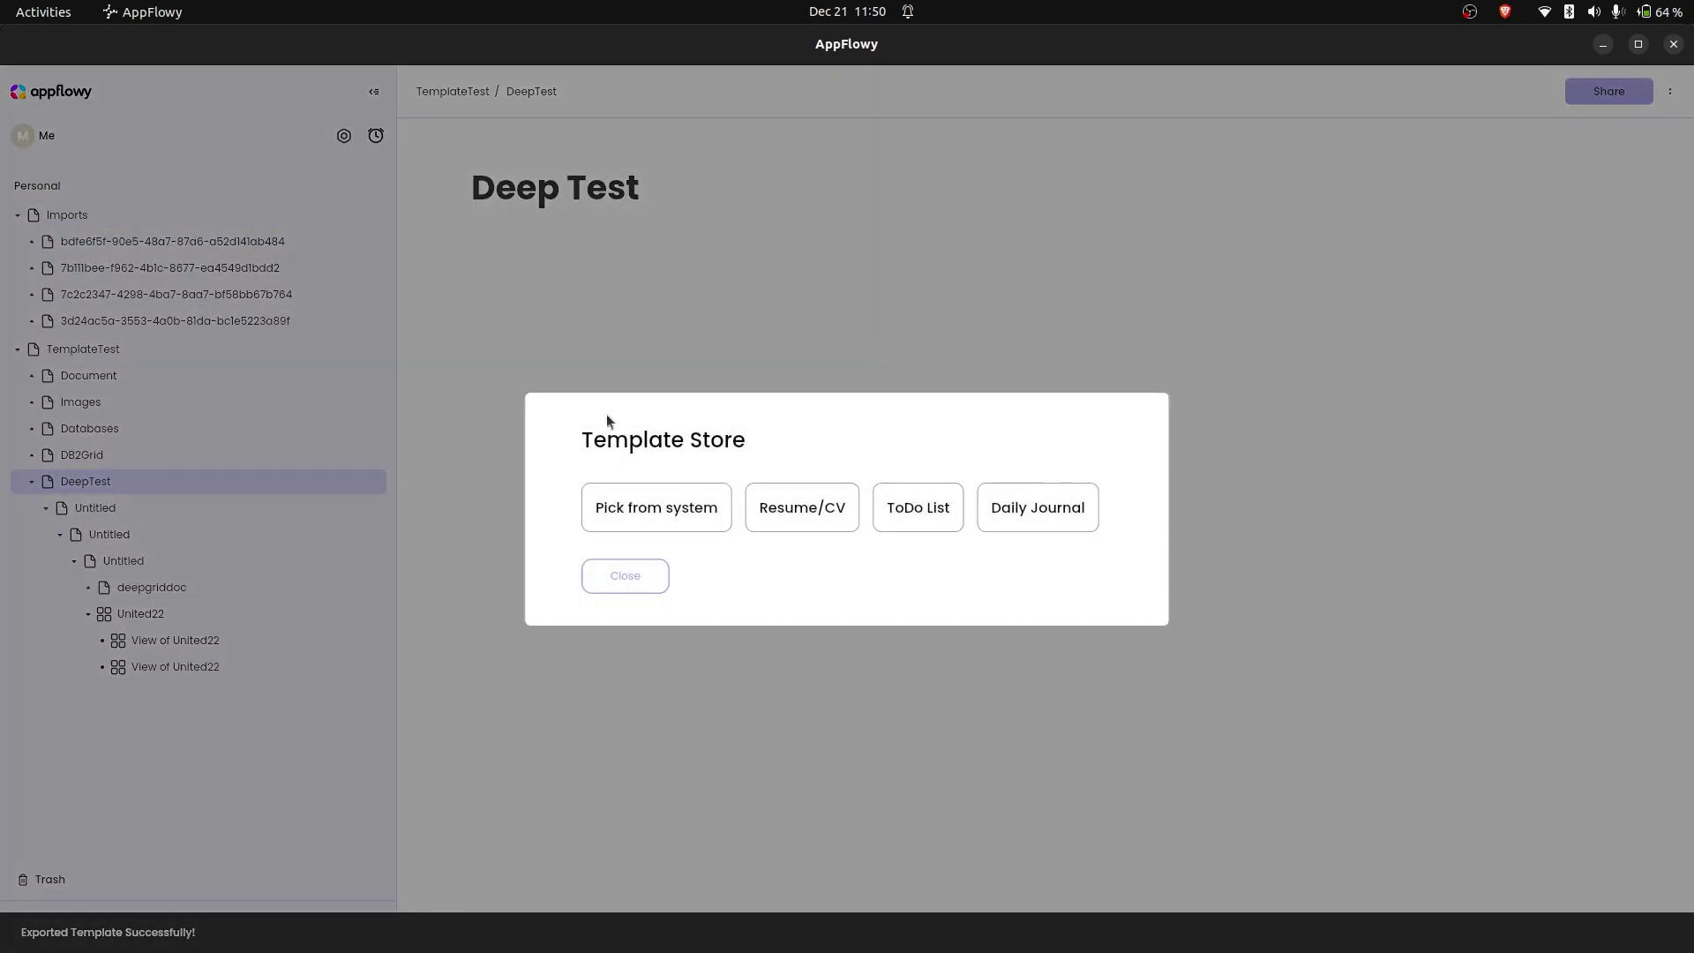
{"action": "left_click", "coordinate": [633, 504]}
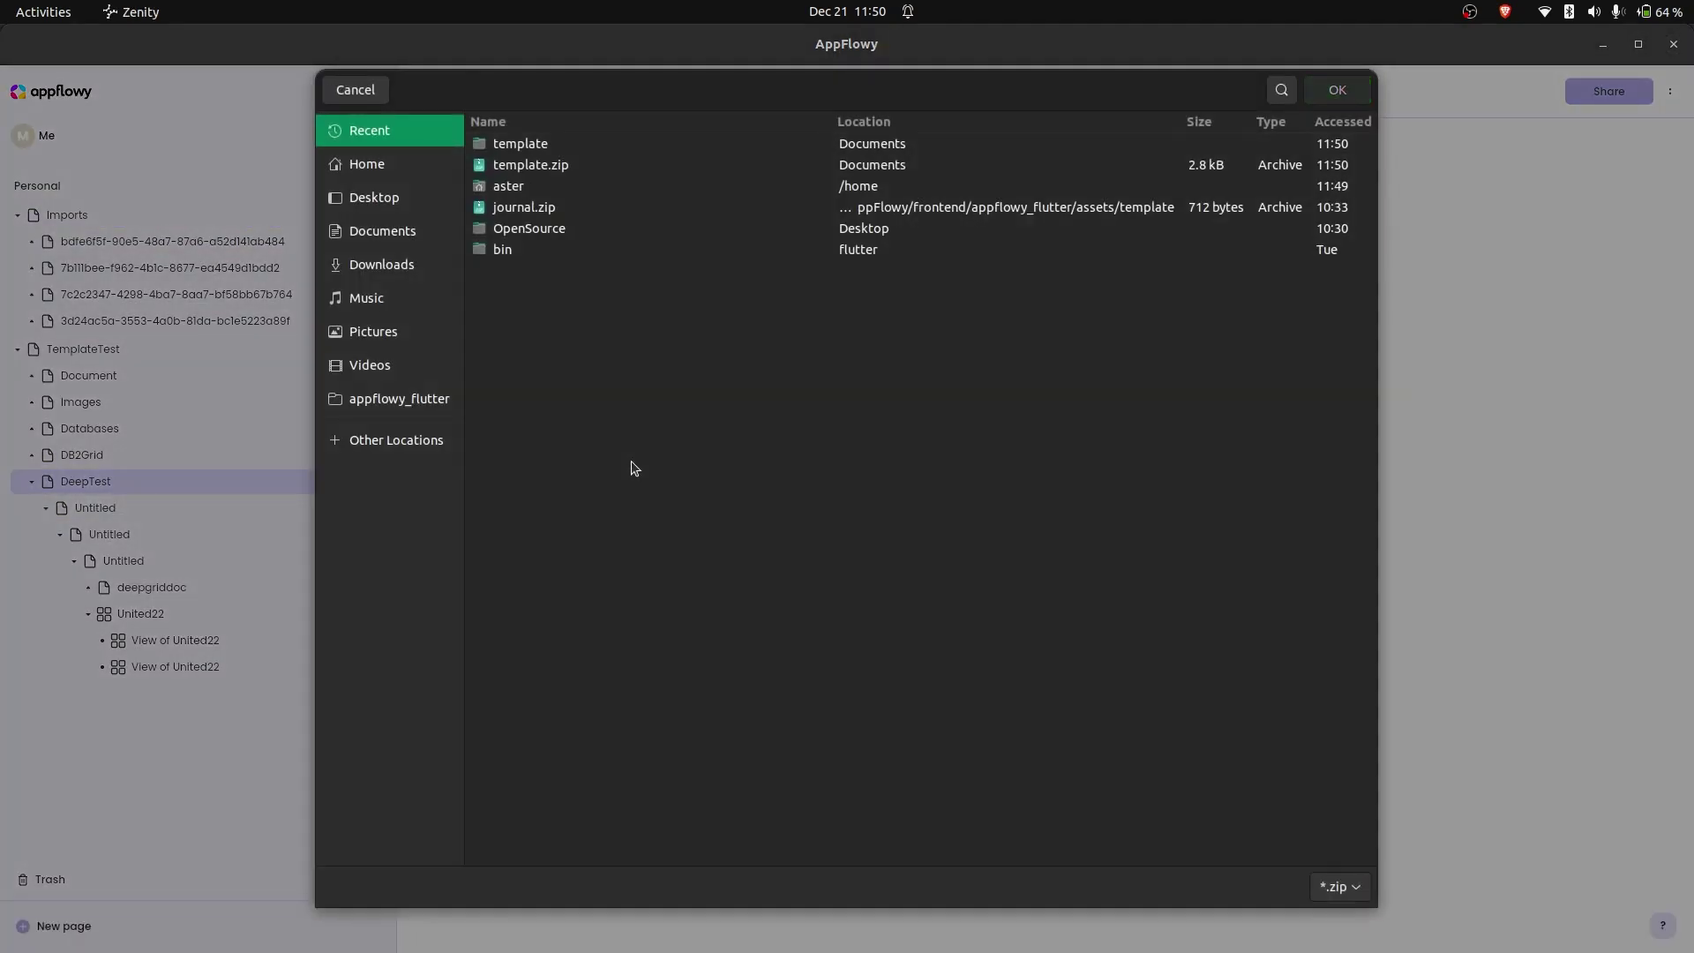
{"action": "left_click", "coordinate": [523, 166]}
{"action": "left_click", "coordinate": [1336, 88]}
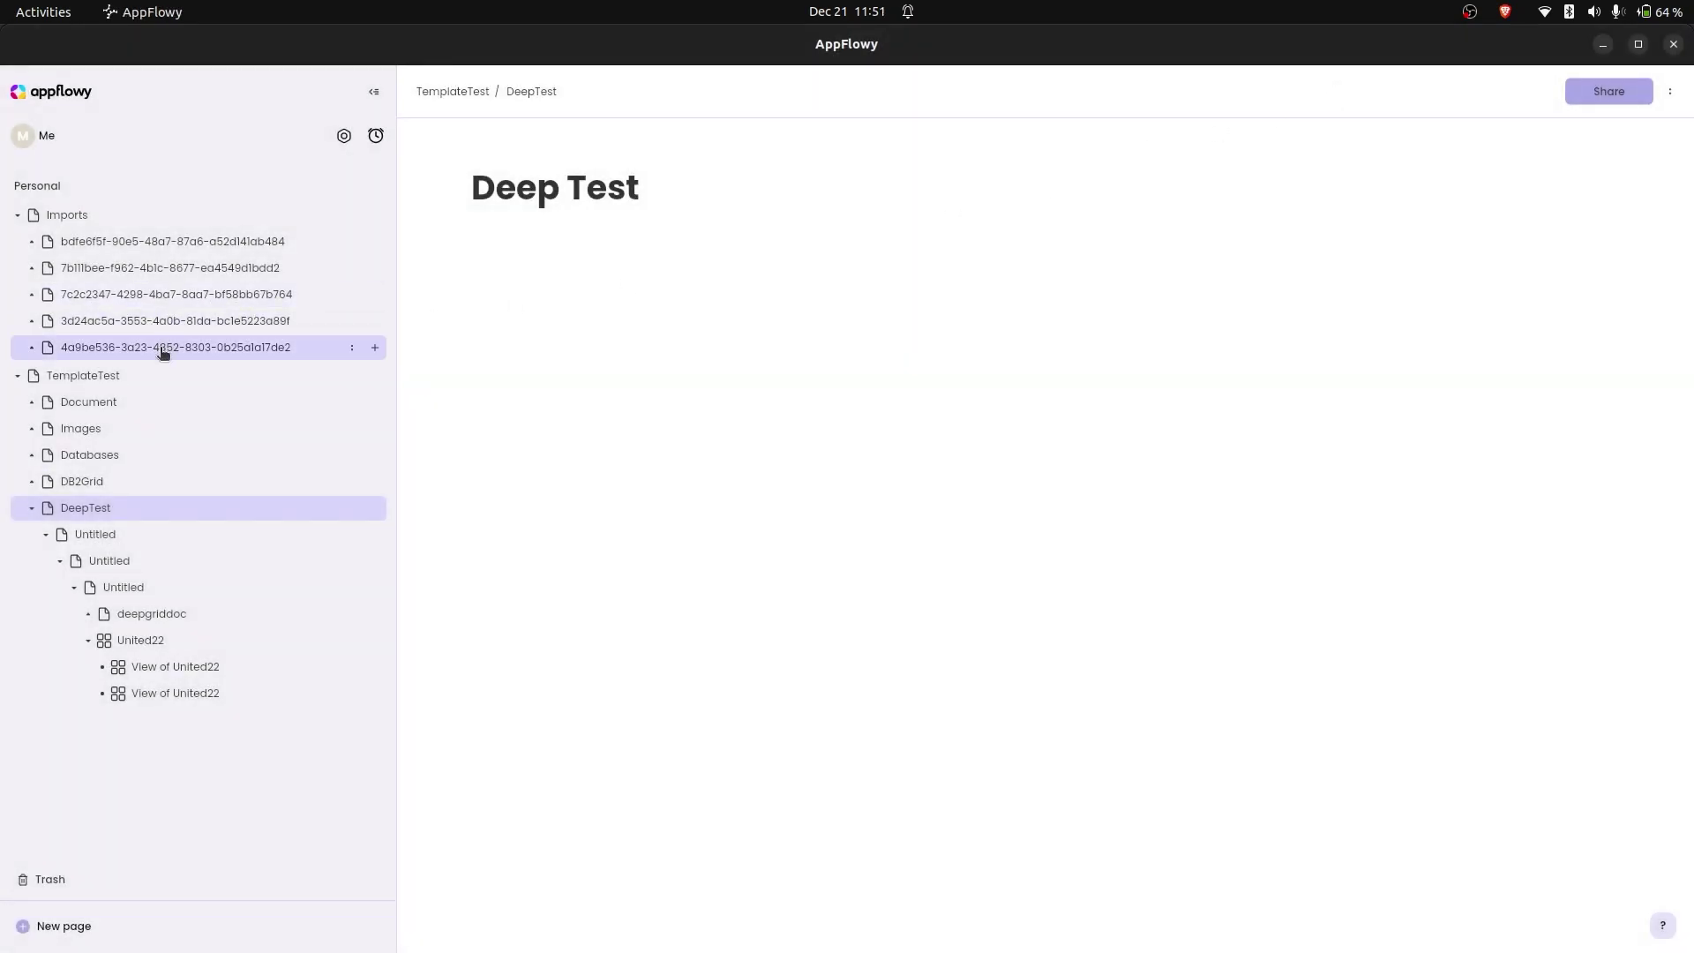
Open the imported 4a9be536 page and drill down through Levl 1, Level 2 and Level 3
{"action": "left_click", "coordinate": [163, 350]}
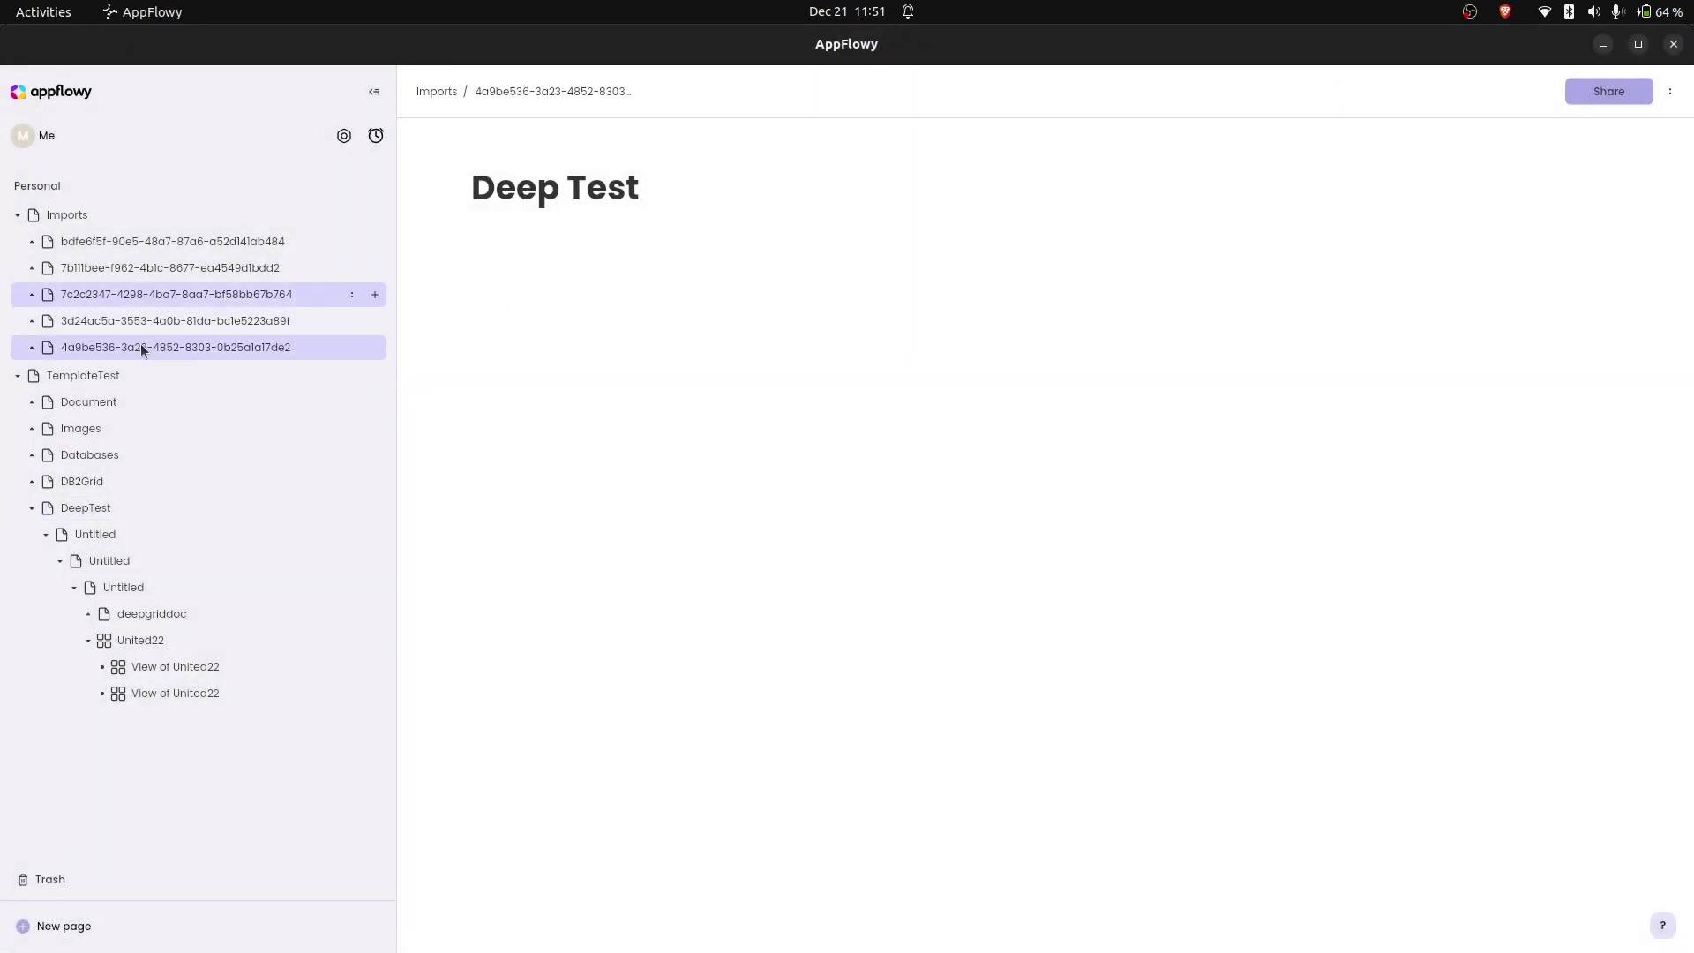
{"action": "left_click", "coordinate": [31, 348]}
{"action": "left_click", "coordinate": [96, 376]}
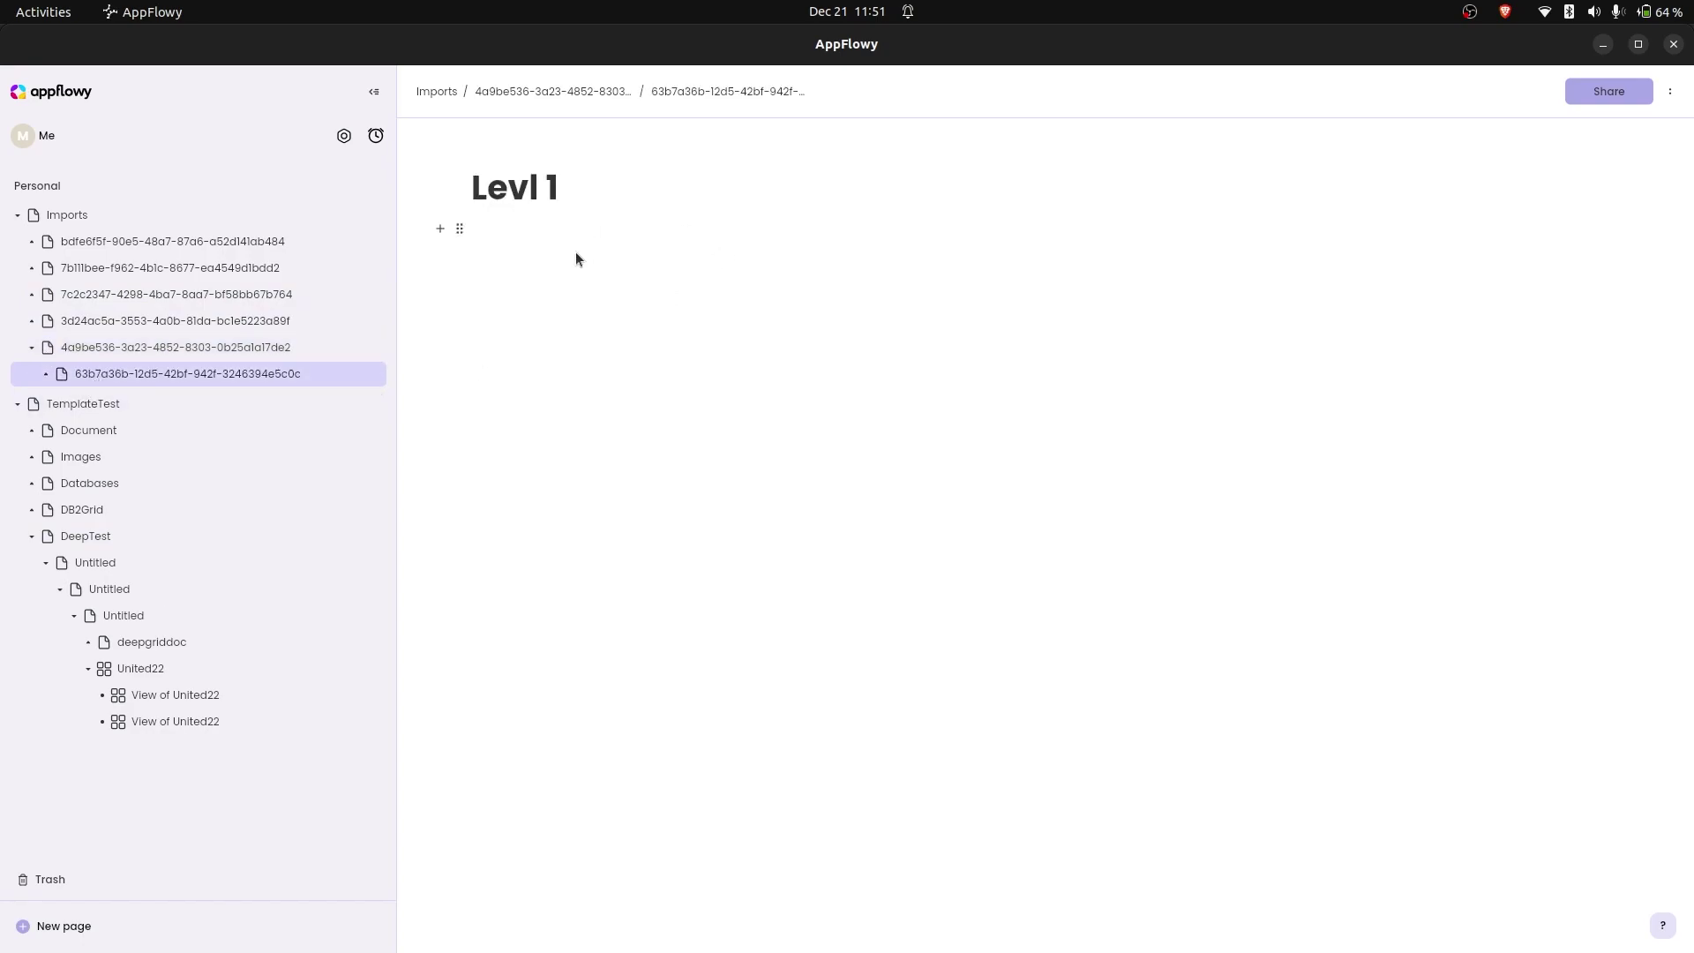
{"action": "left_click", "coordinate": [46, 374]}
{"action": "left_click", "coordinate": [143, 404]}
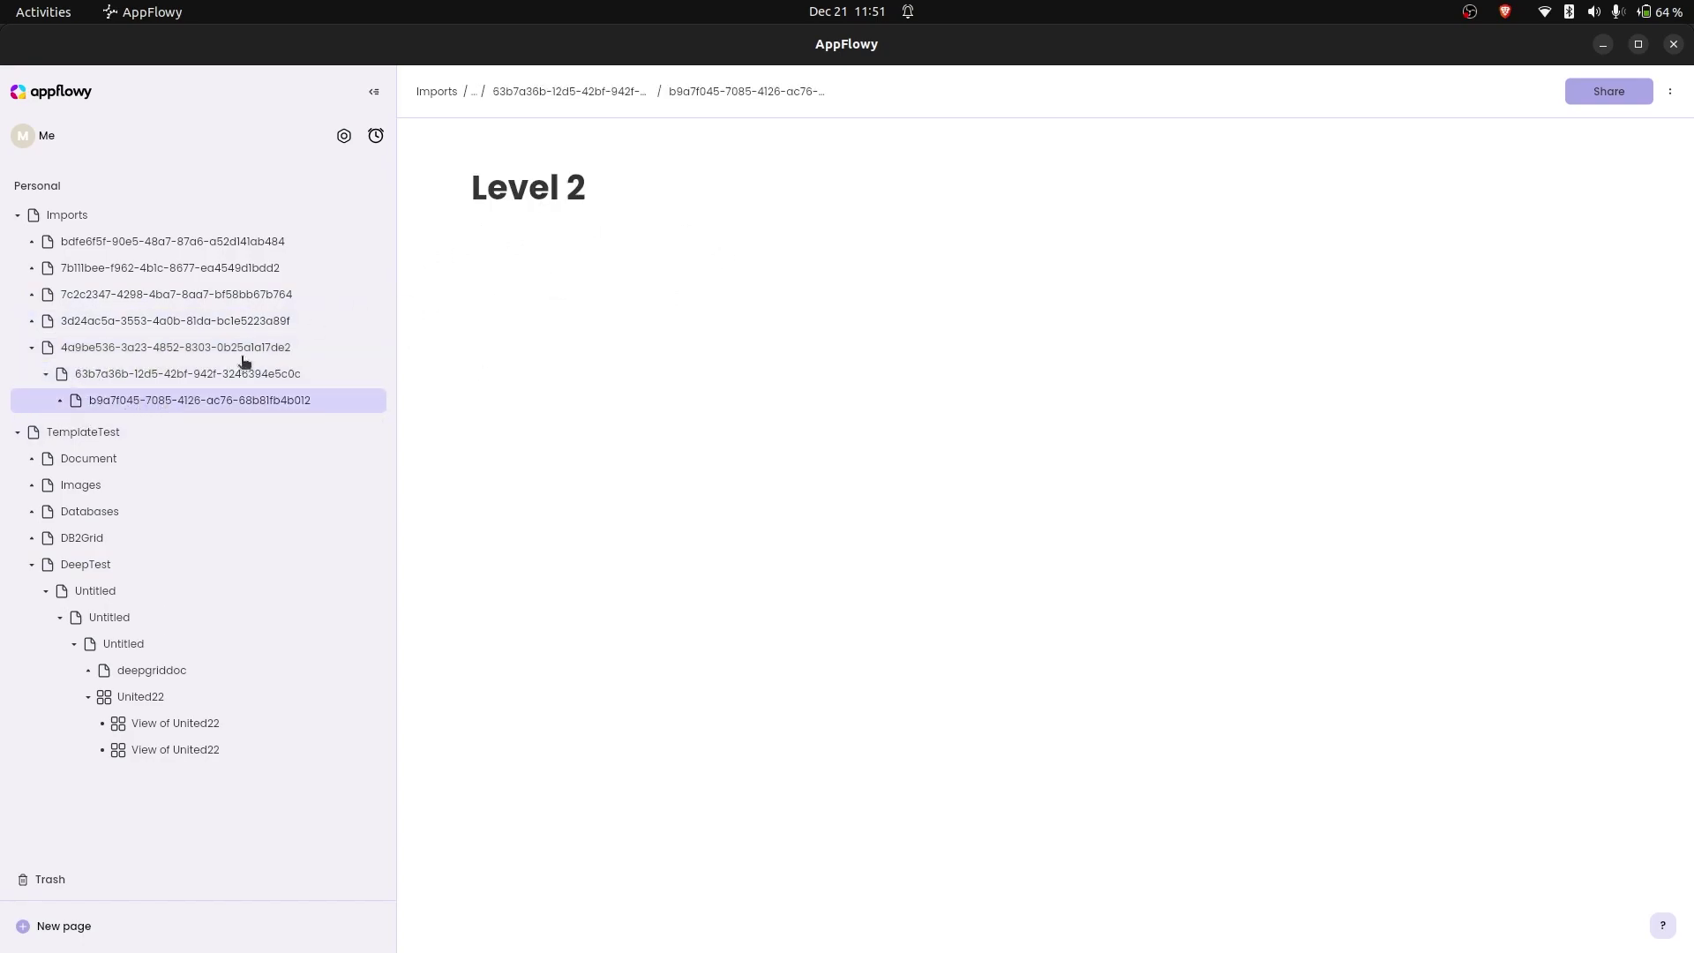
{"action": "left_click", "coordinate": [60, 401]}
{"action": "left_click", "coordinate": [115, 427]}
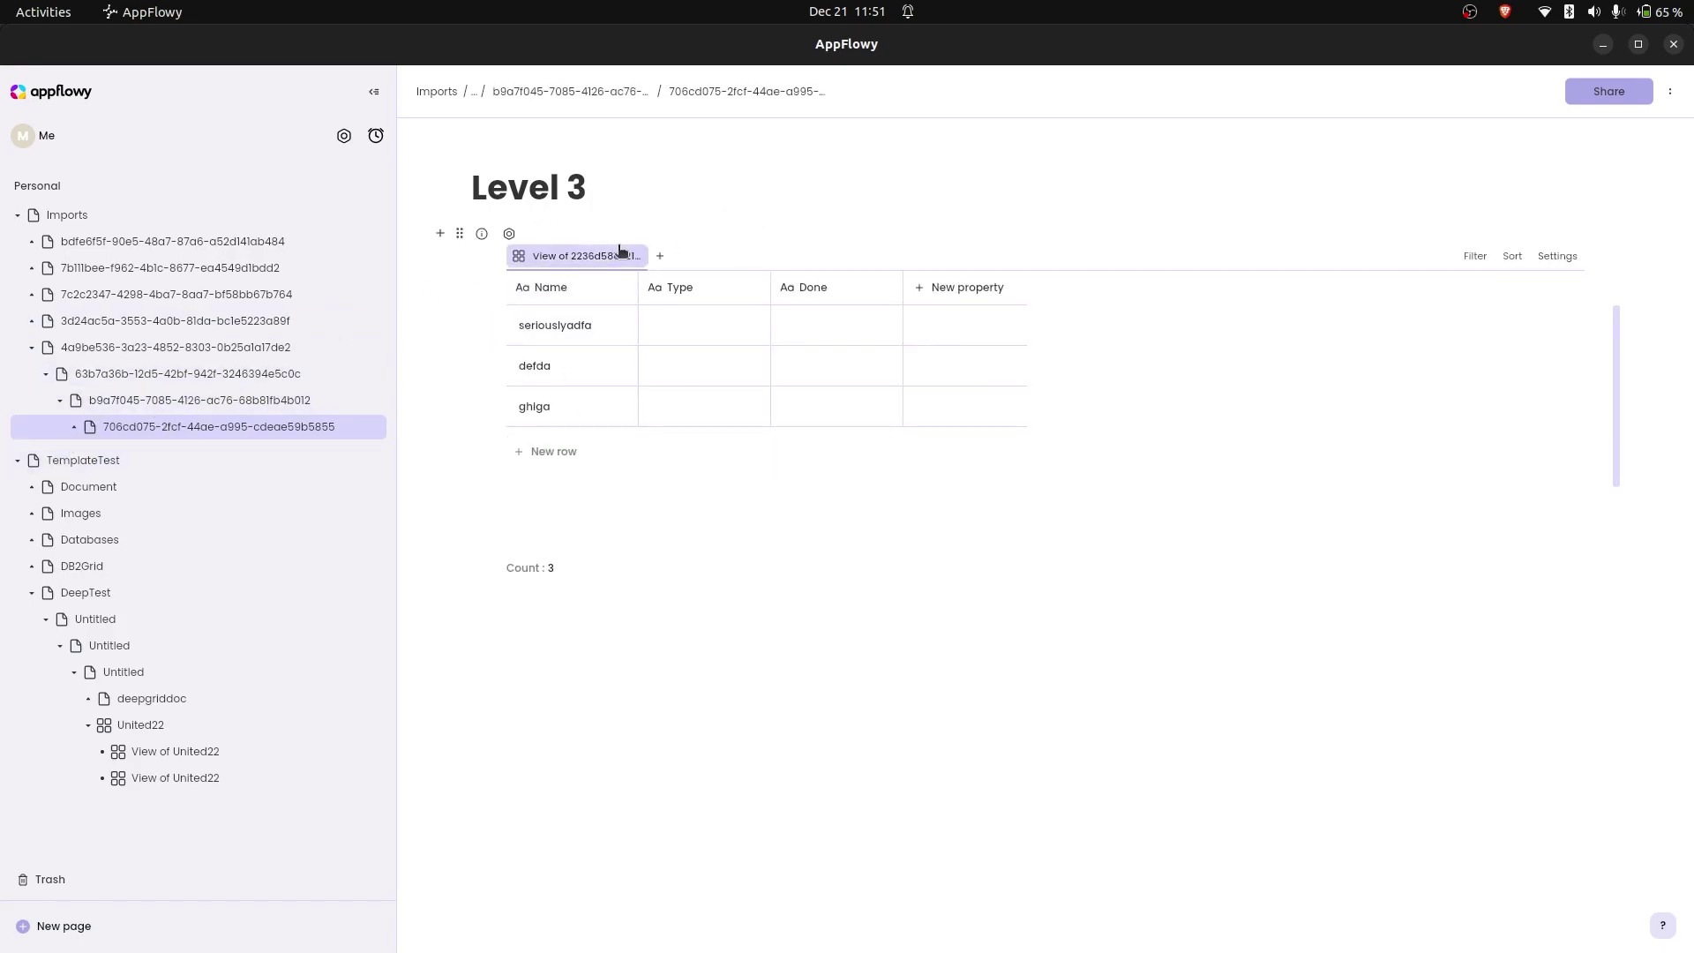
Open Level 3's grid, switch between its second and third views, then view Deep Grid Doc
{"action": "left_click", "coordinate": [75, 429]}
{"action": "left_click", "coordinate": [204, 453]}
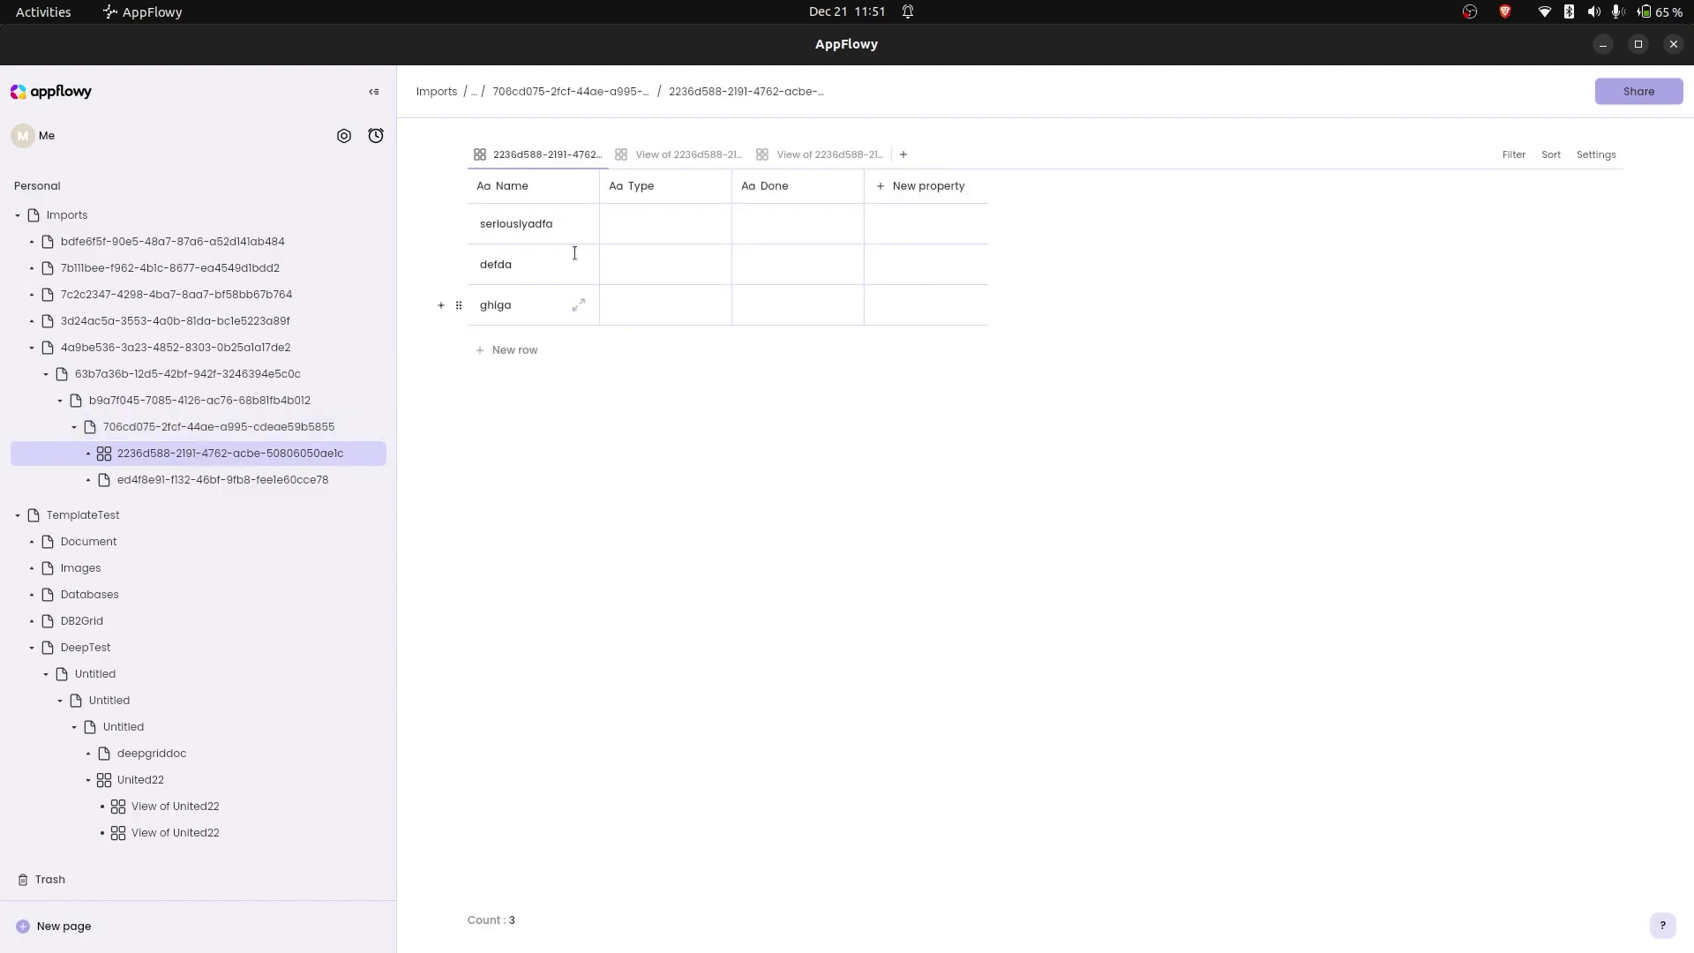
{"action": "left_click", "coordinate": [664, 156]}
{"action": "left_click", "coordinate": [802, 154]}
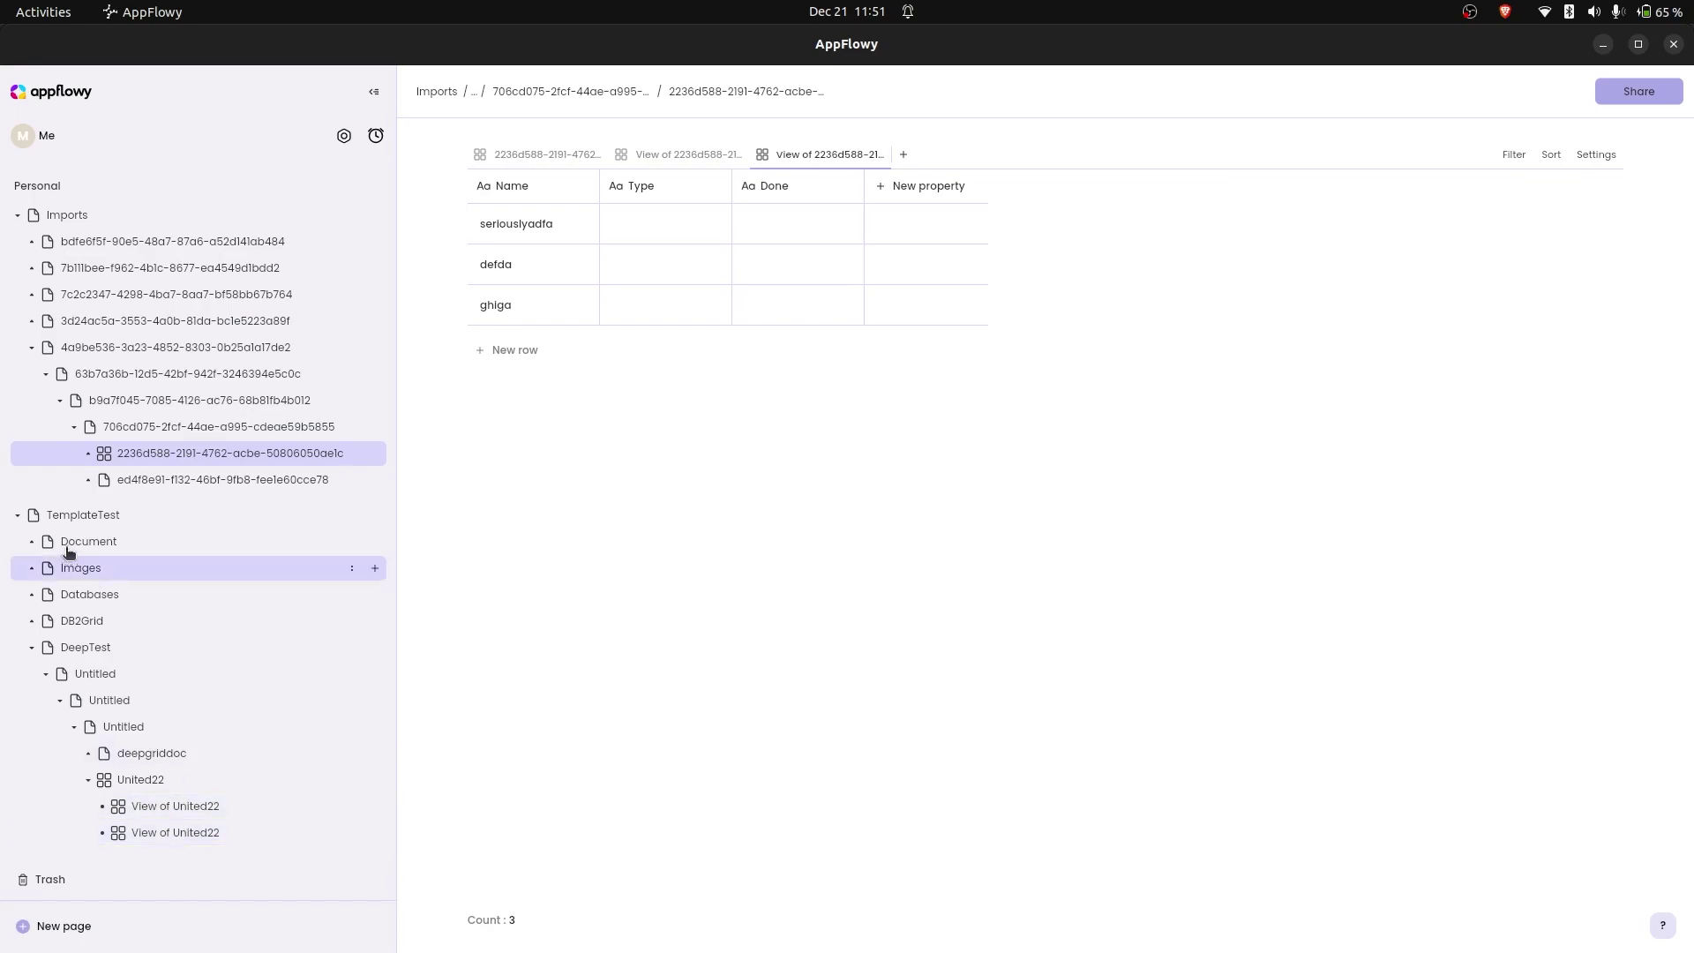
{"action": "left_click", "coordinate": [88, 453]}
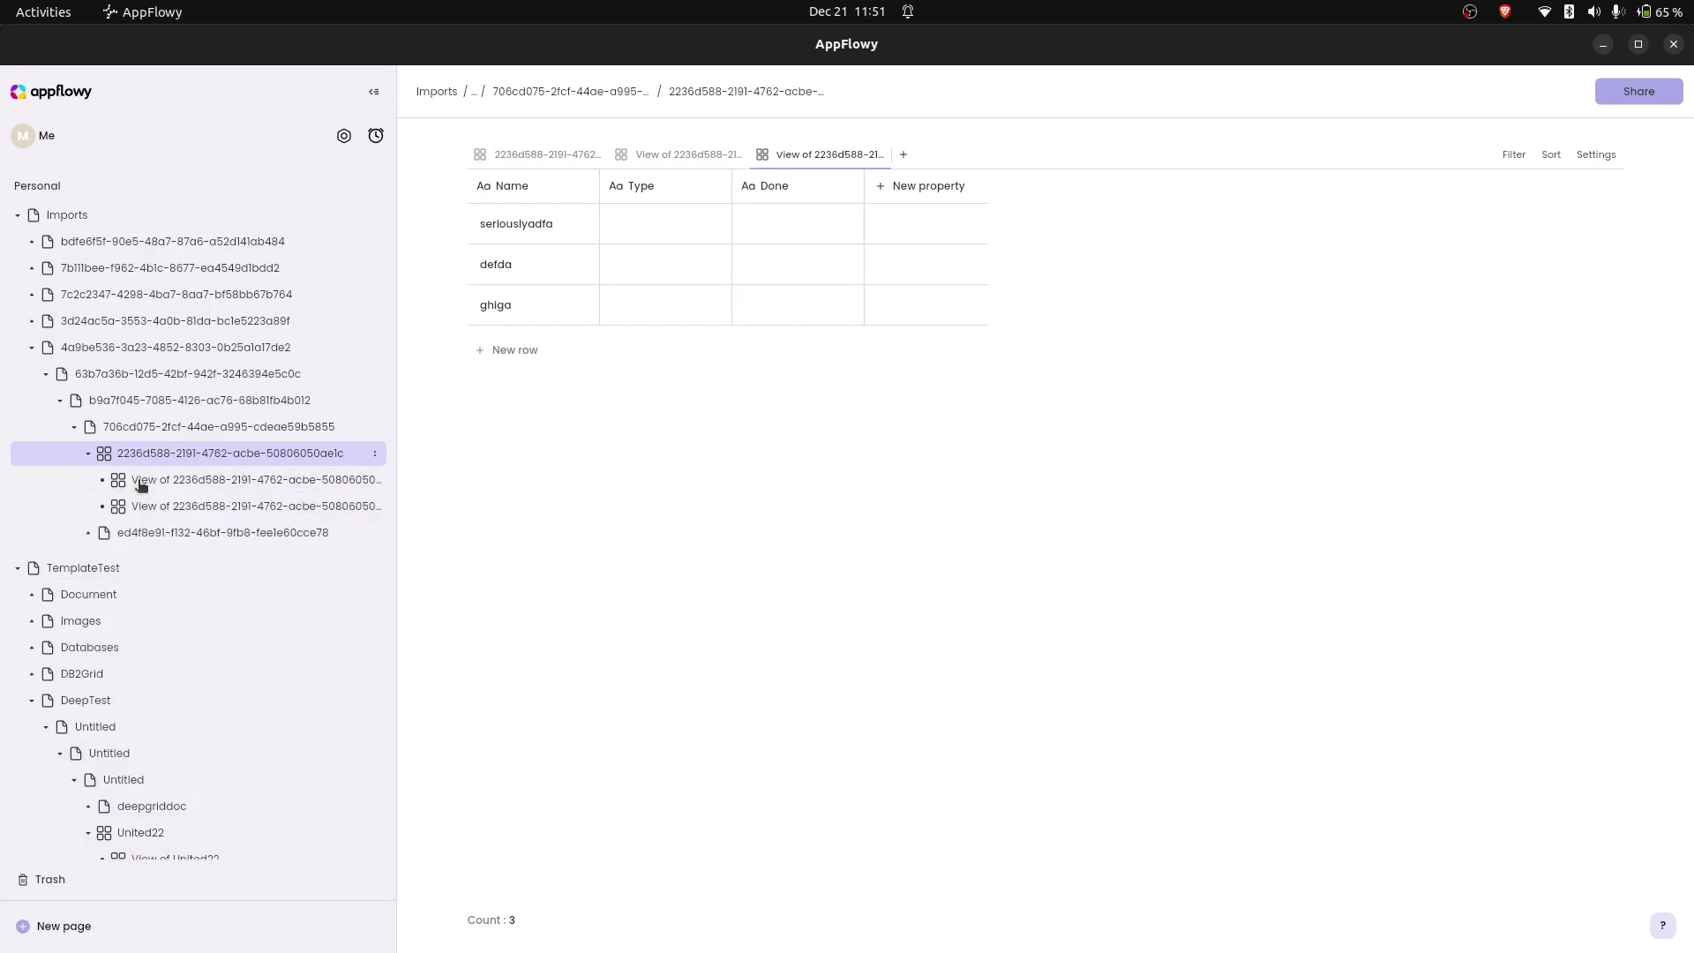
{"action": "left_click", "coordinate": [189, 533]}
{"action": "scroll", "coordinate": [196, 722], "scroll_direction": "down", "scroll_amount": 1}
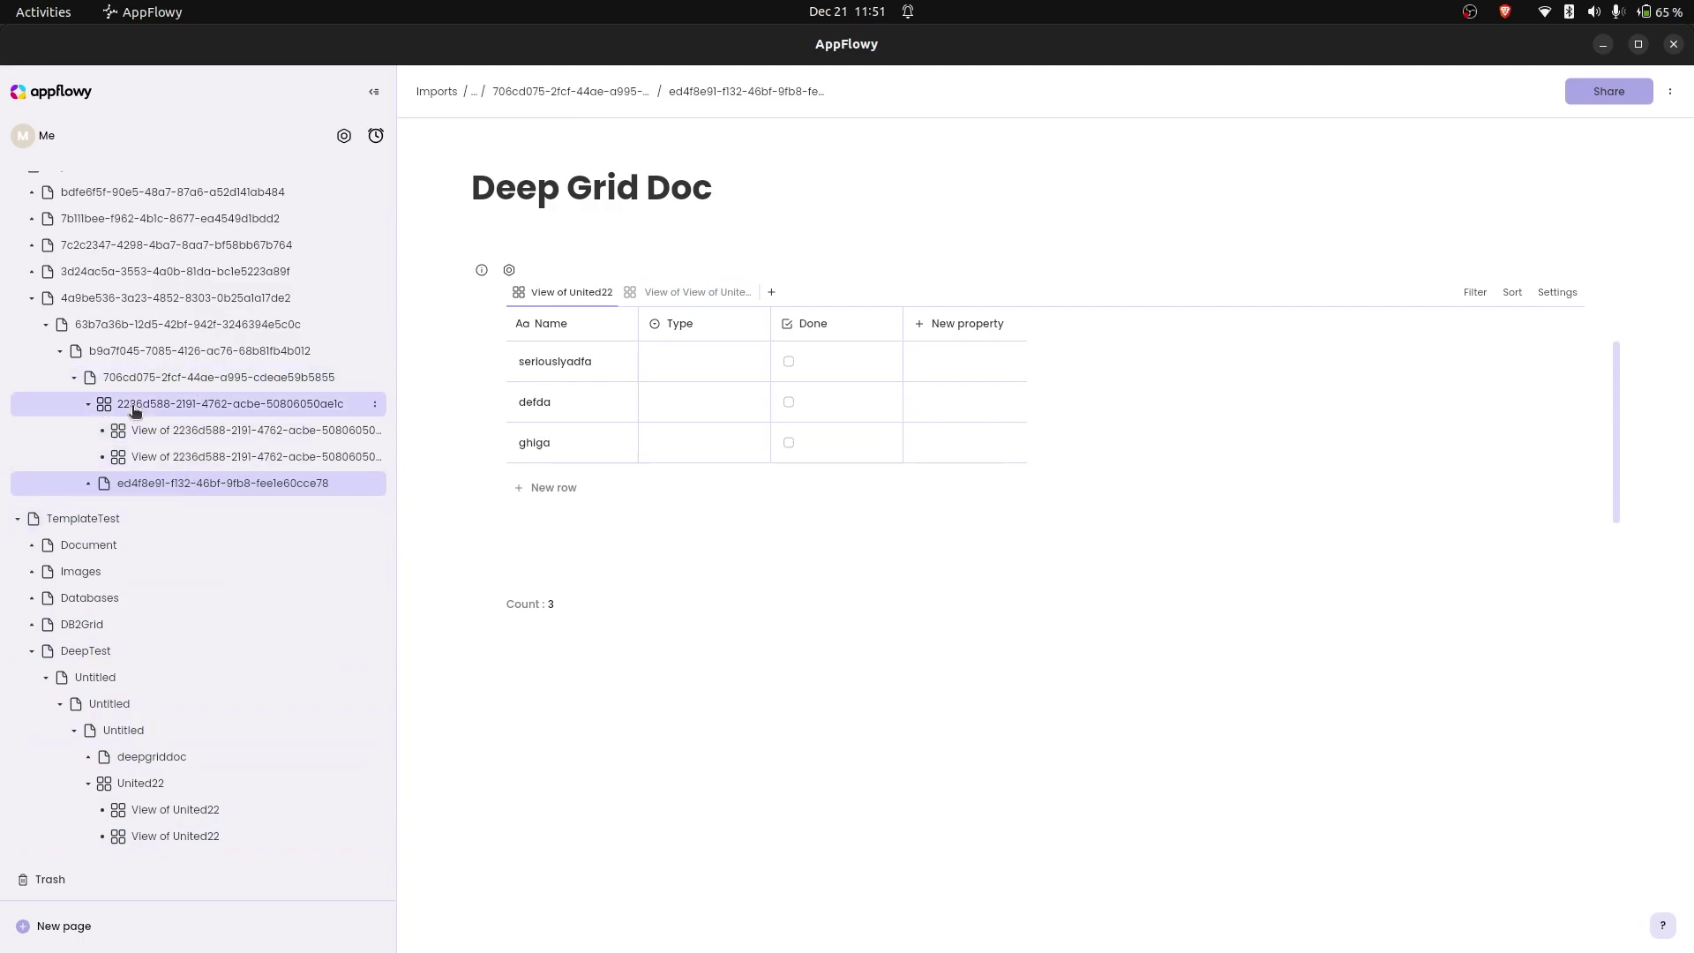
Reopen Level 3, refold its branch and grid views, and return to Deep Grid Doc
{"action": "left_click", "coordinate": [150, 386]}
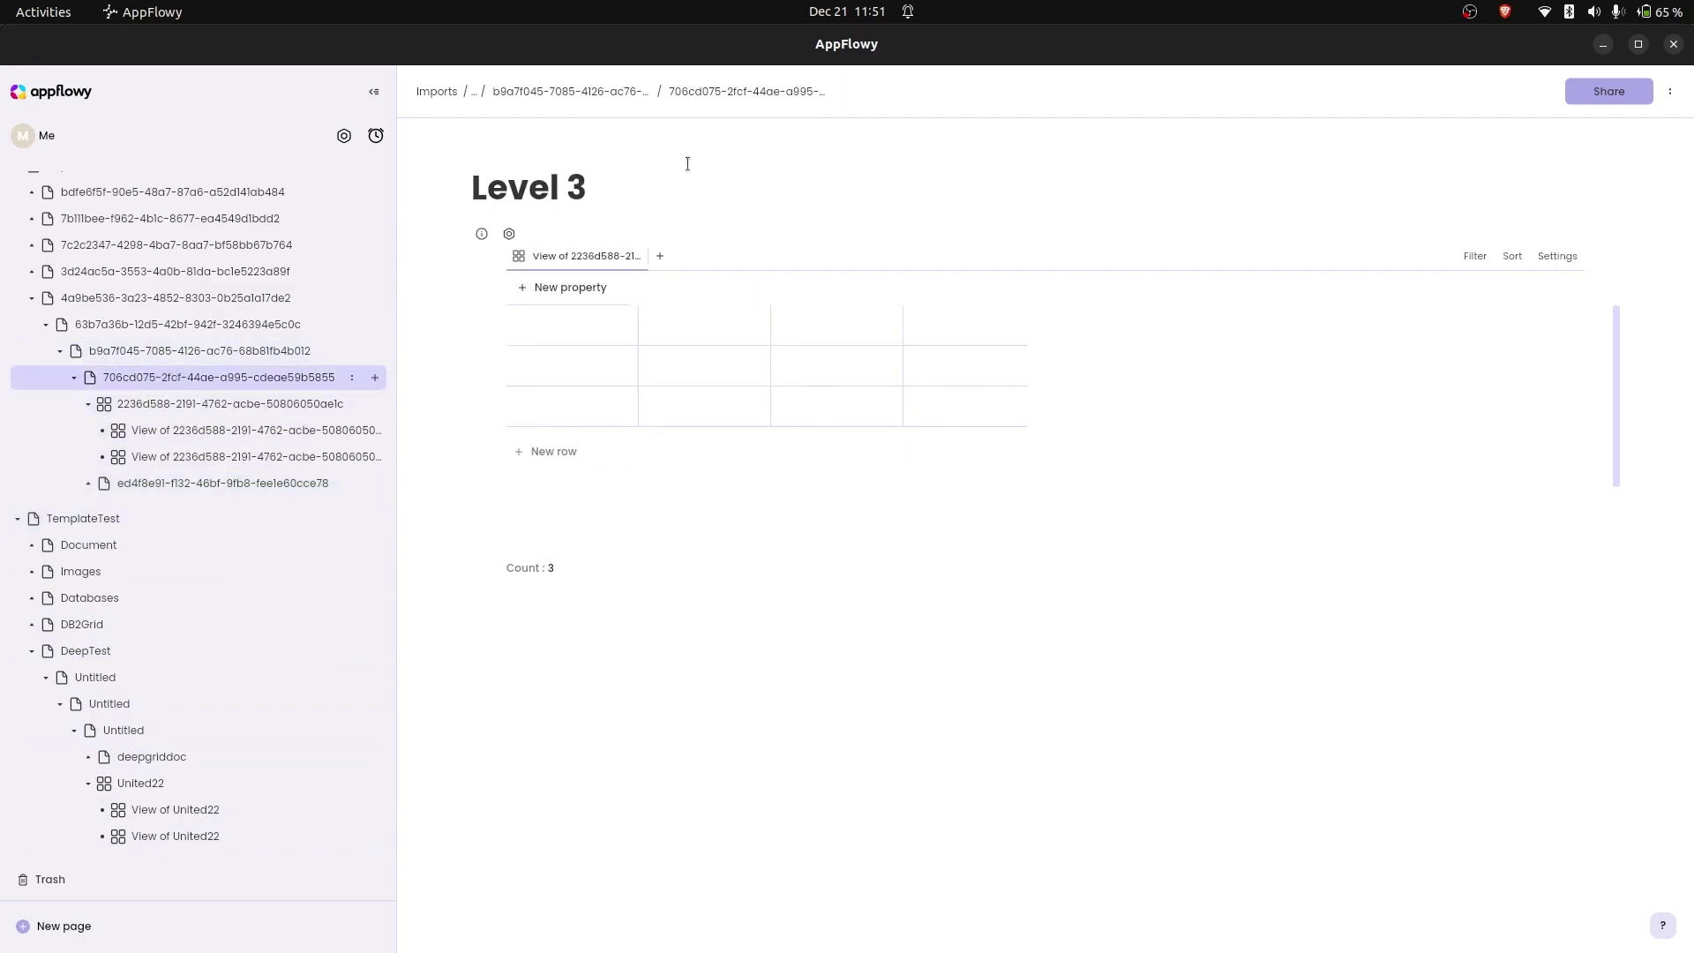
{"action": "left_click", "coordinate": [75, 379]}
{"action": "left_click", "coordinate": [75, 427]}
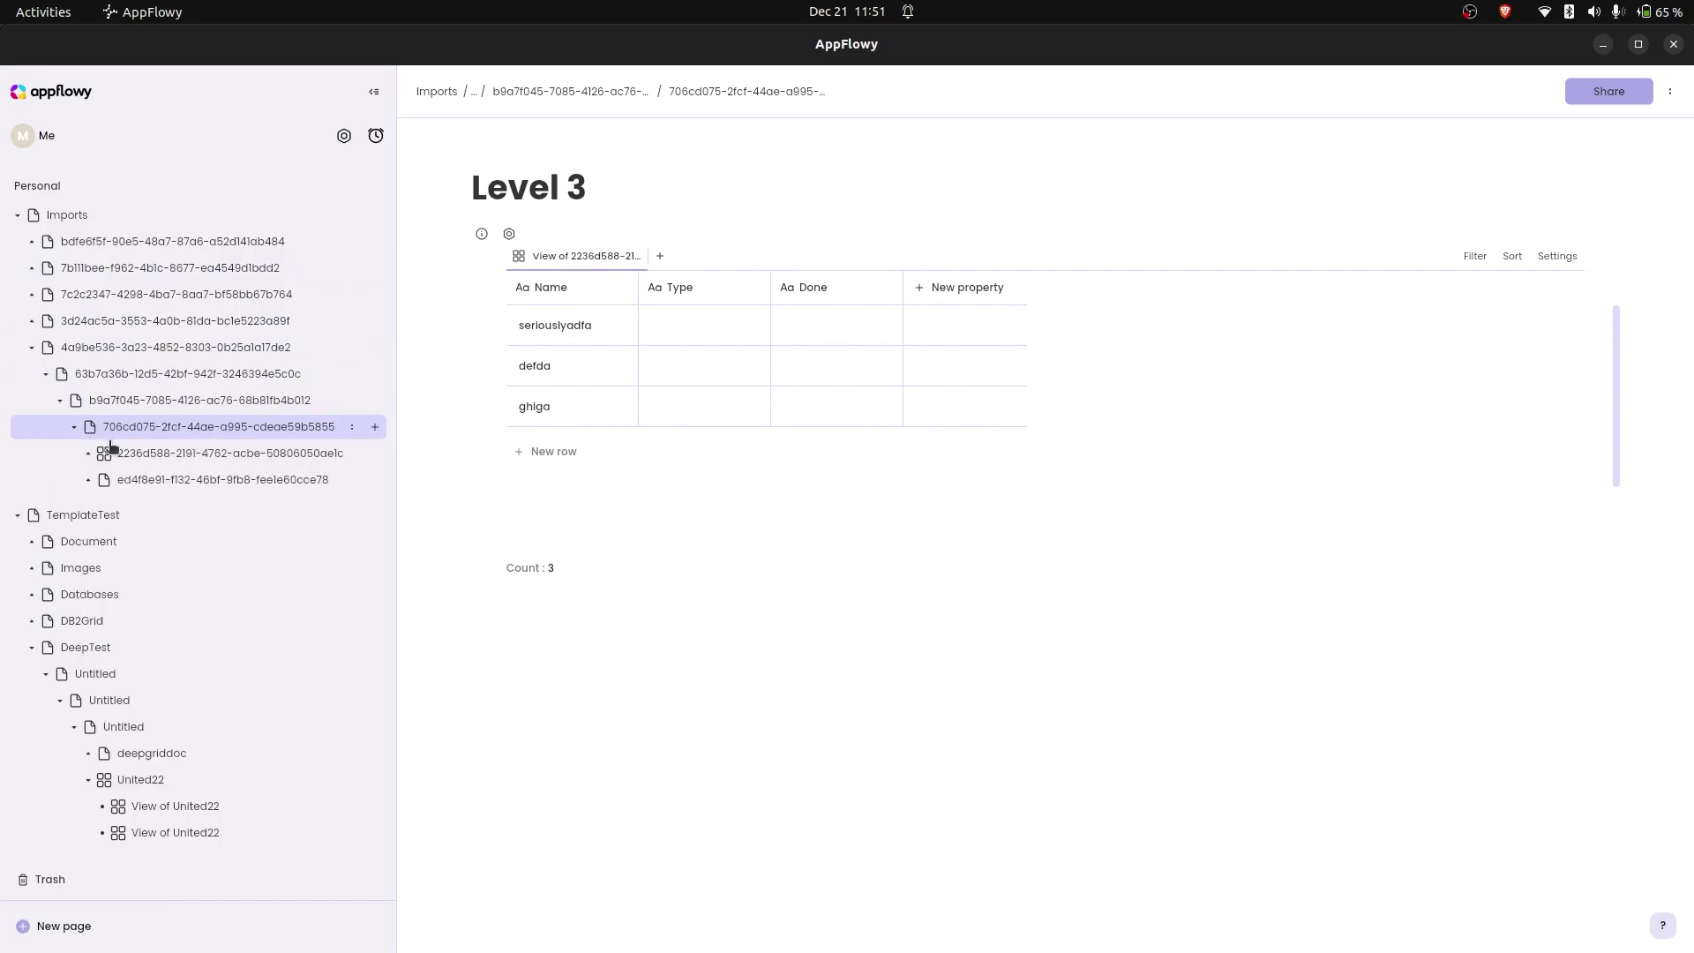
{"action": "left_click", "coordinate": [89, 453]}
{"action": "left_click", "coordinate": [90, 454]}
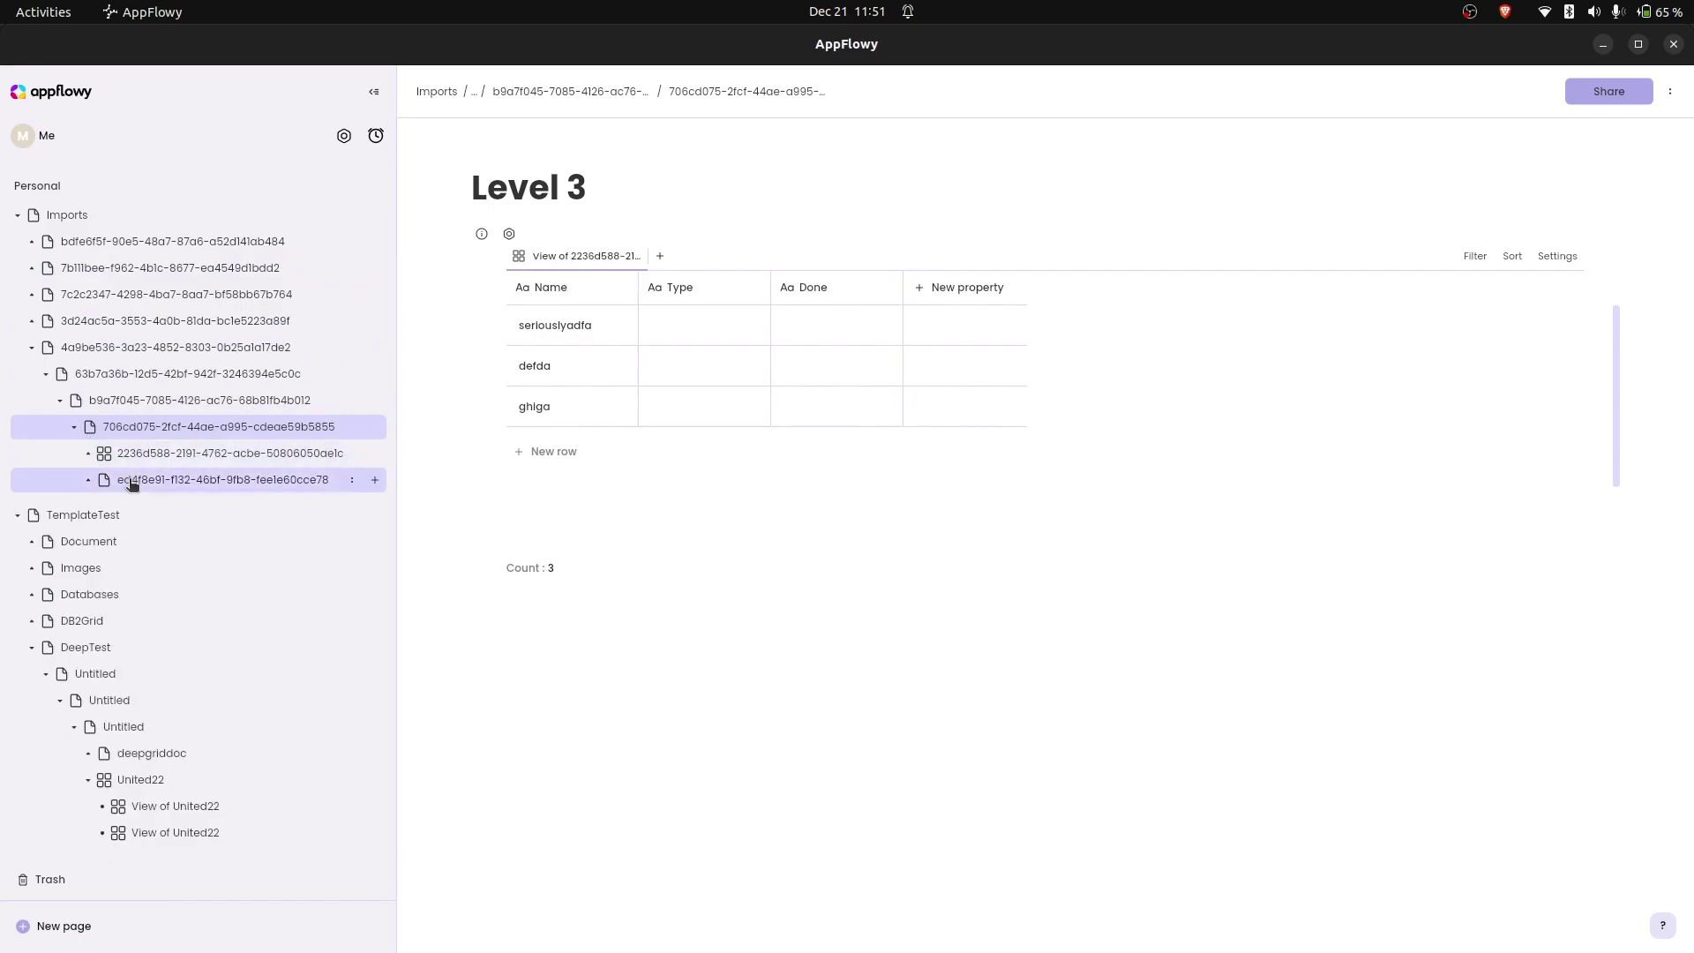
{"action": "left_click", "coordinate": [133, 479]}
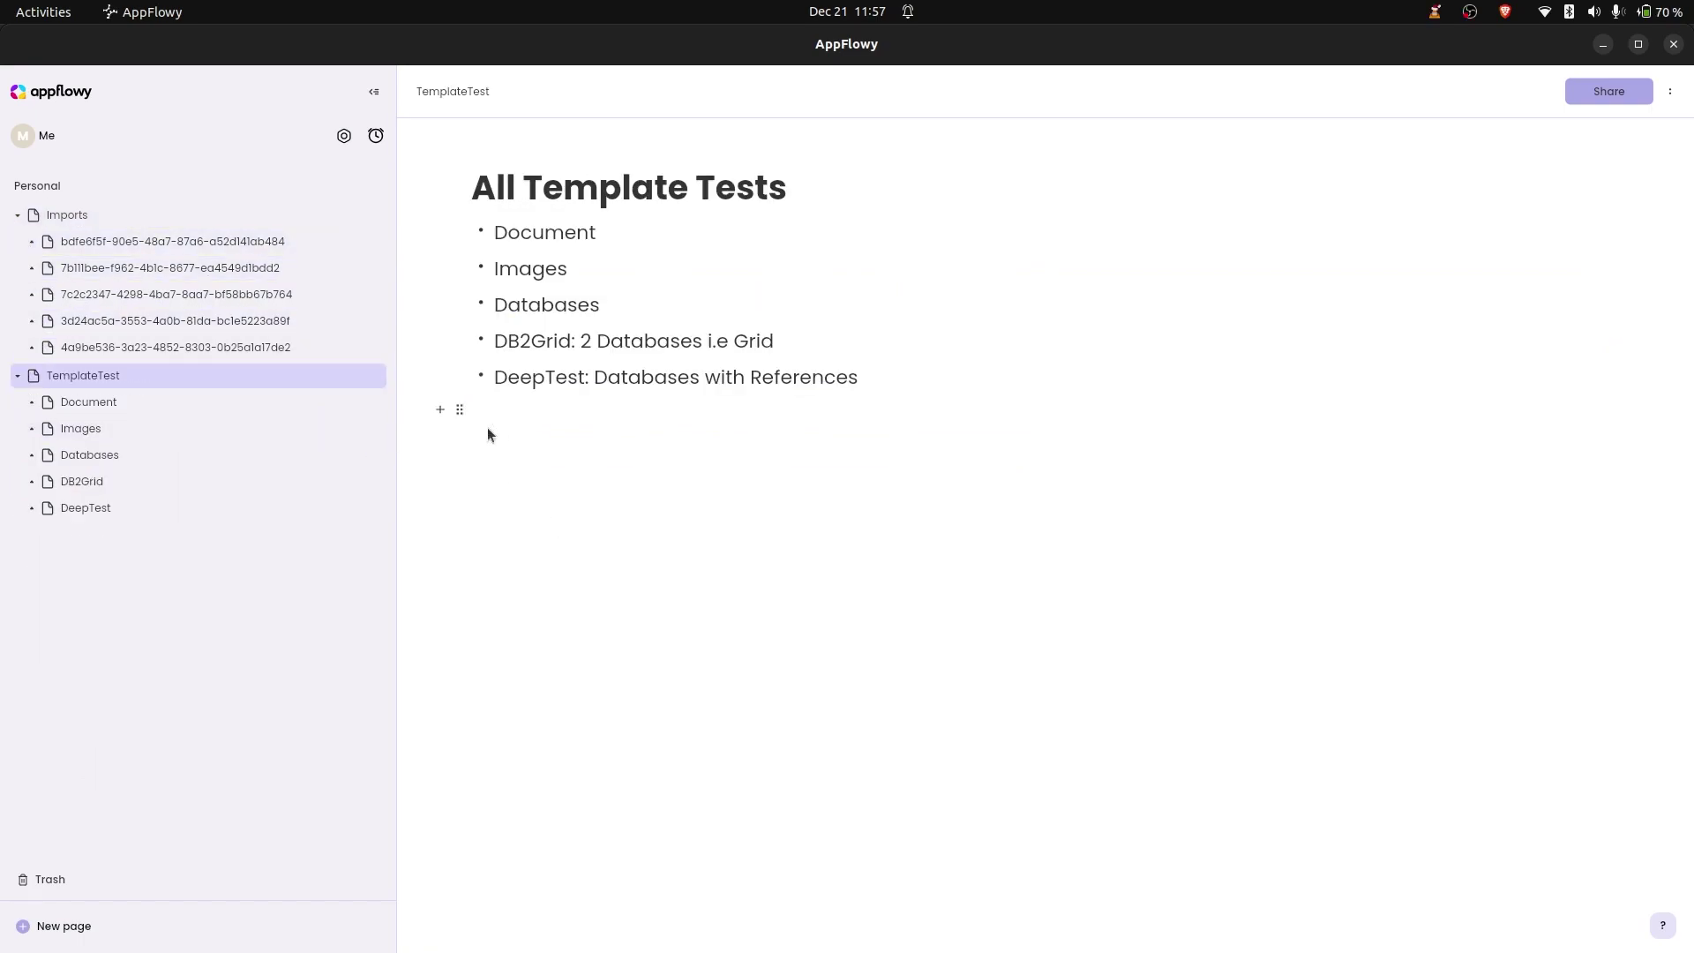
Browse the Template Store from DeepTest's add menu without inserting, then collapse Imports
{"action": "left_click", "coordinate": [379, 510]}
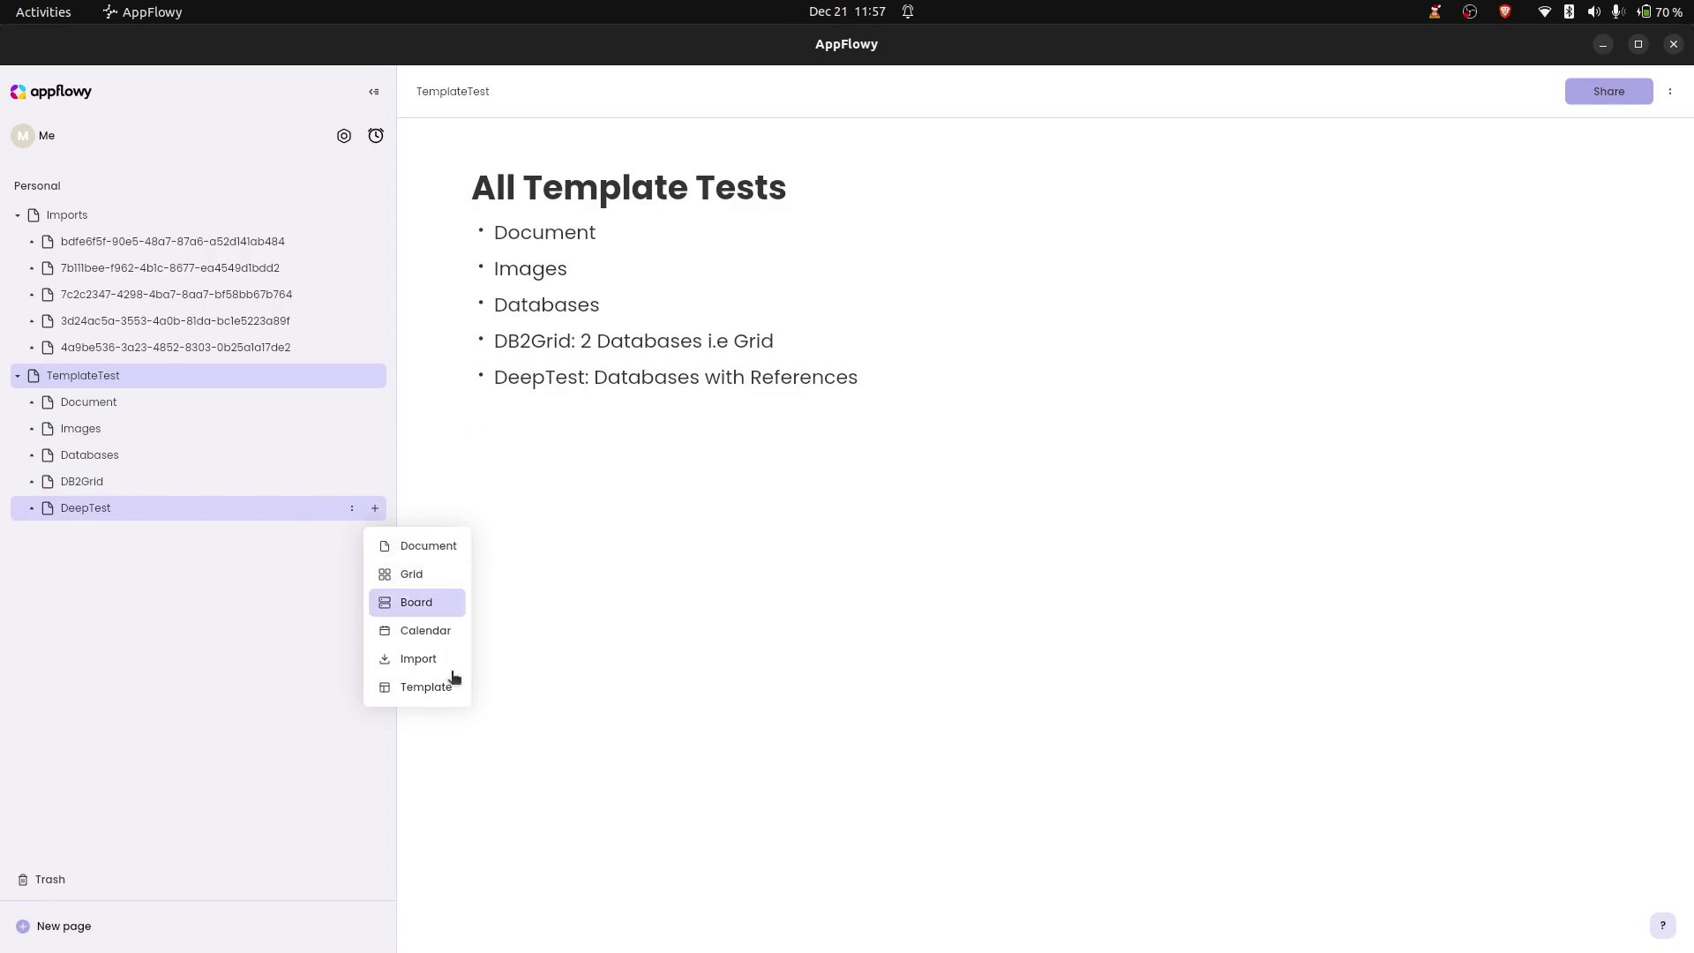
{"action": "left_click", "coordinate": [448, 682]}
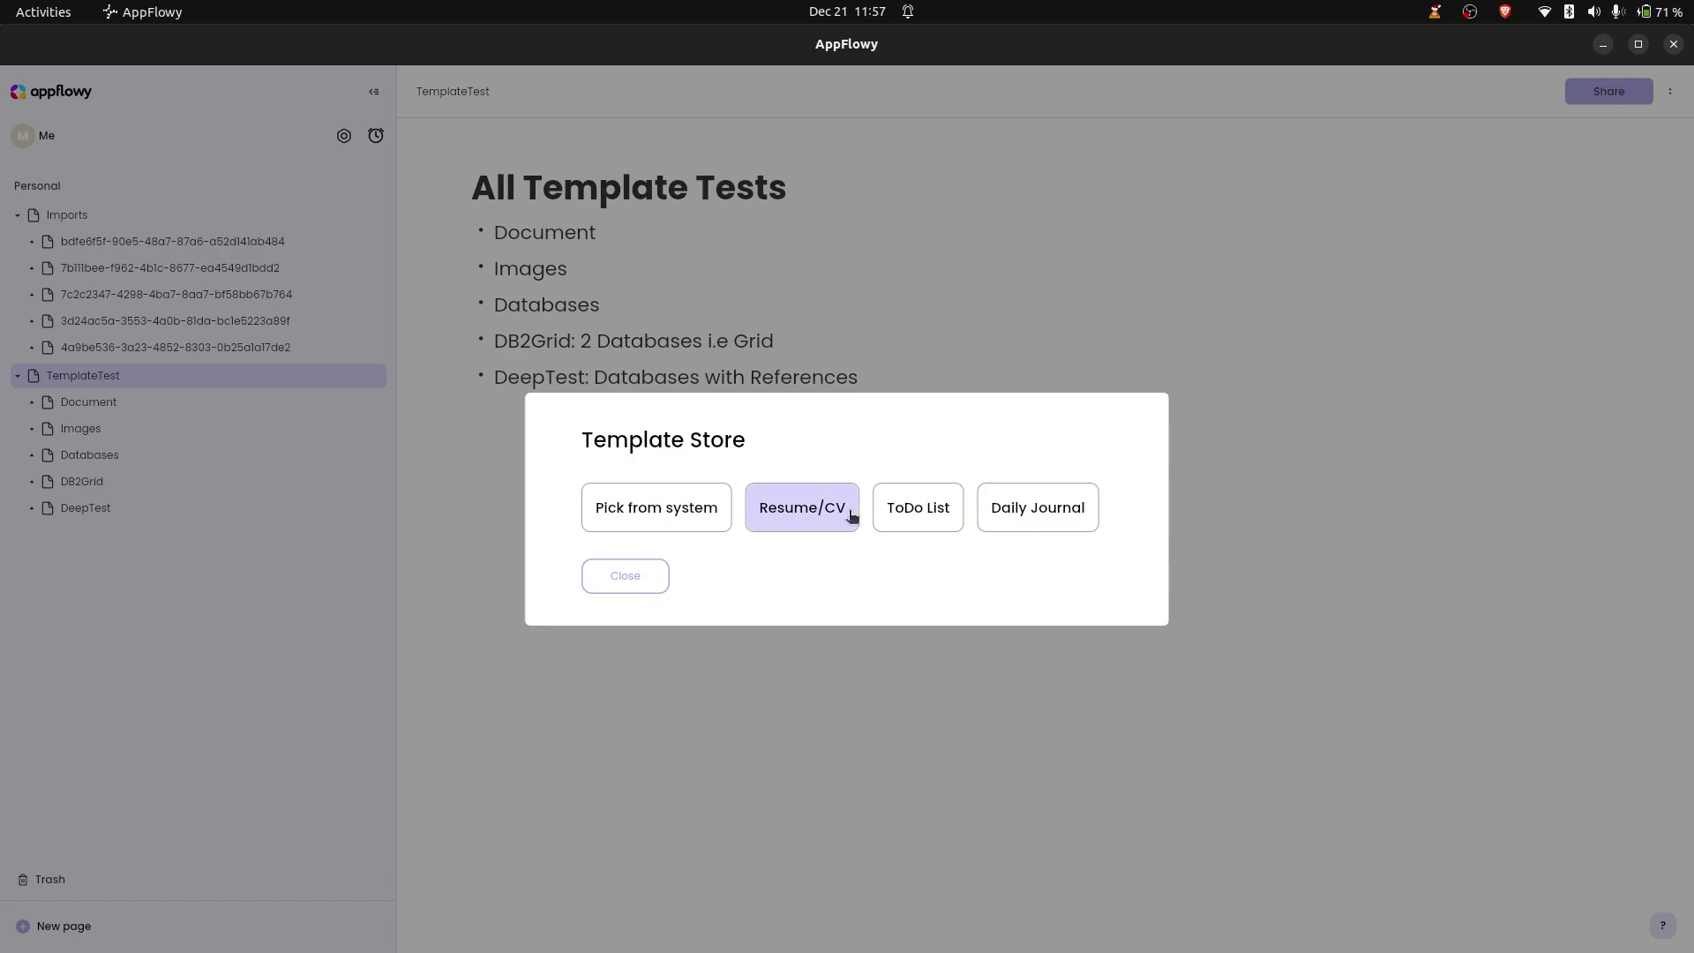
{"action": "left_click", "coordinate": [690, 495]}
{"action": "left_click", "coordinate": [17, 214]}
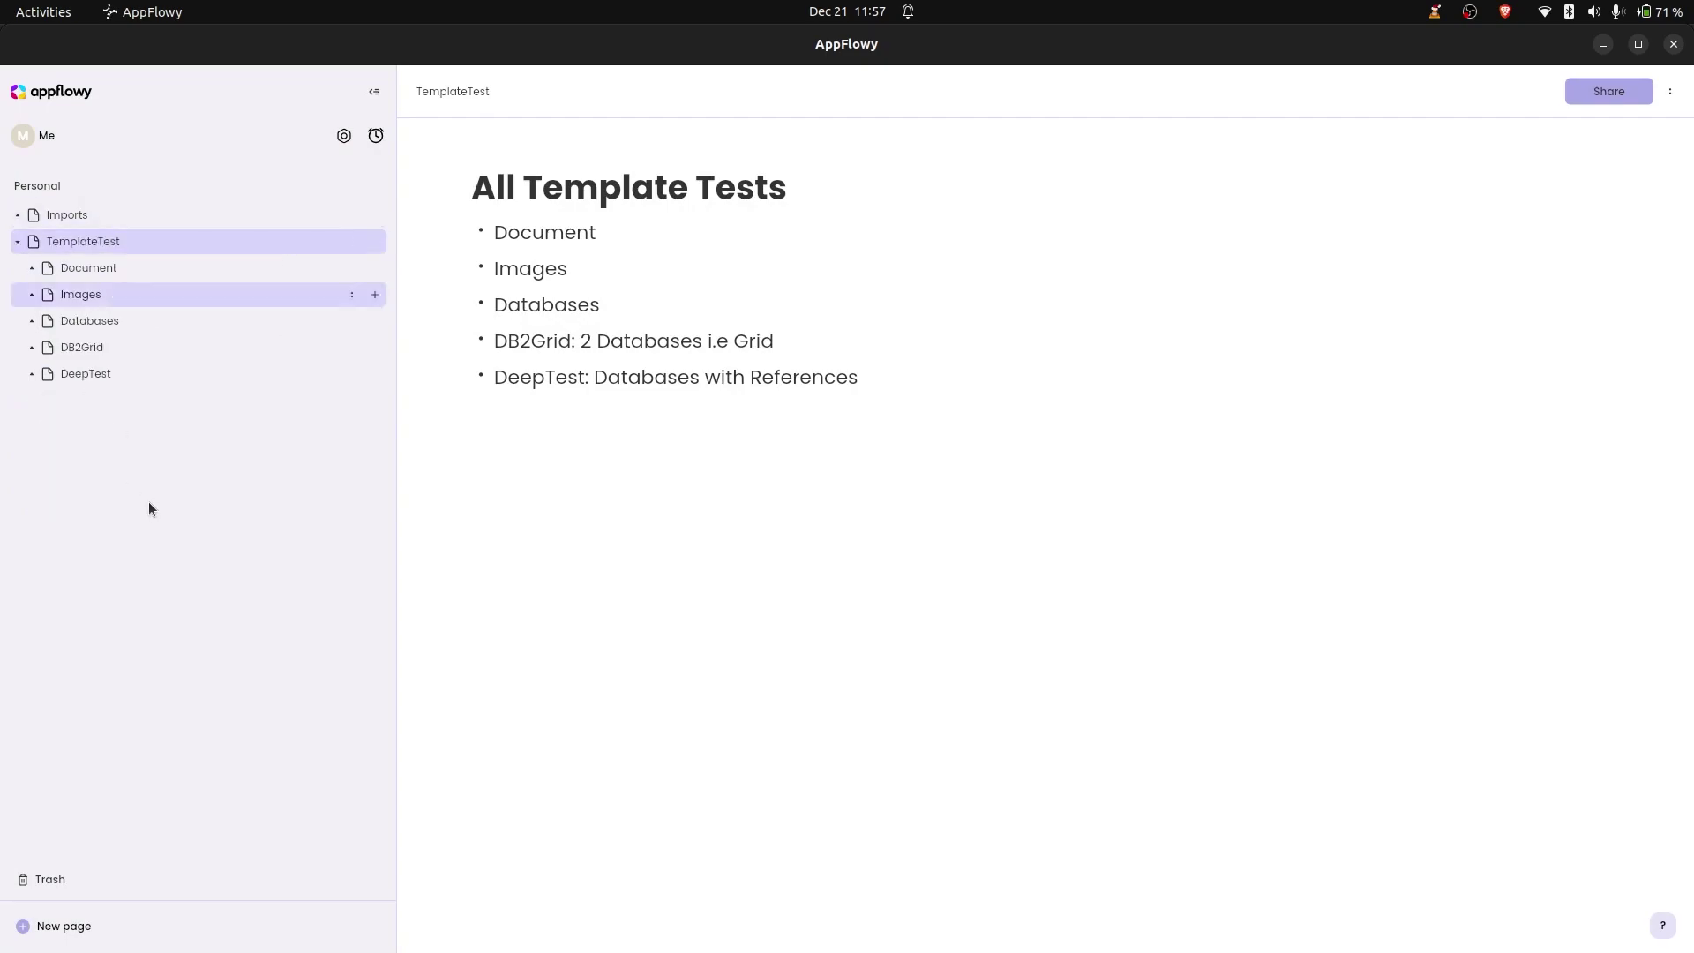
Create a top-level Untitled page, insert the Resume/CV template inside it, and view the resume
{"action": "left_click", "coordinate": [376, 186]}
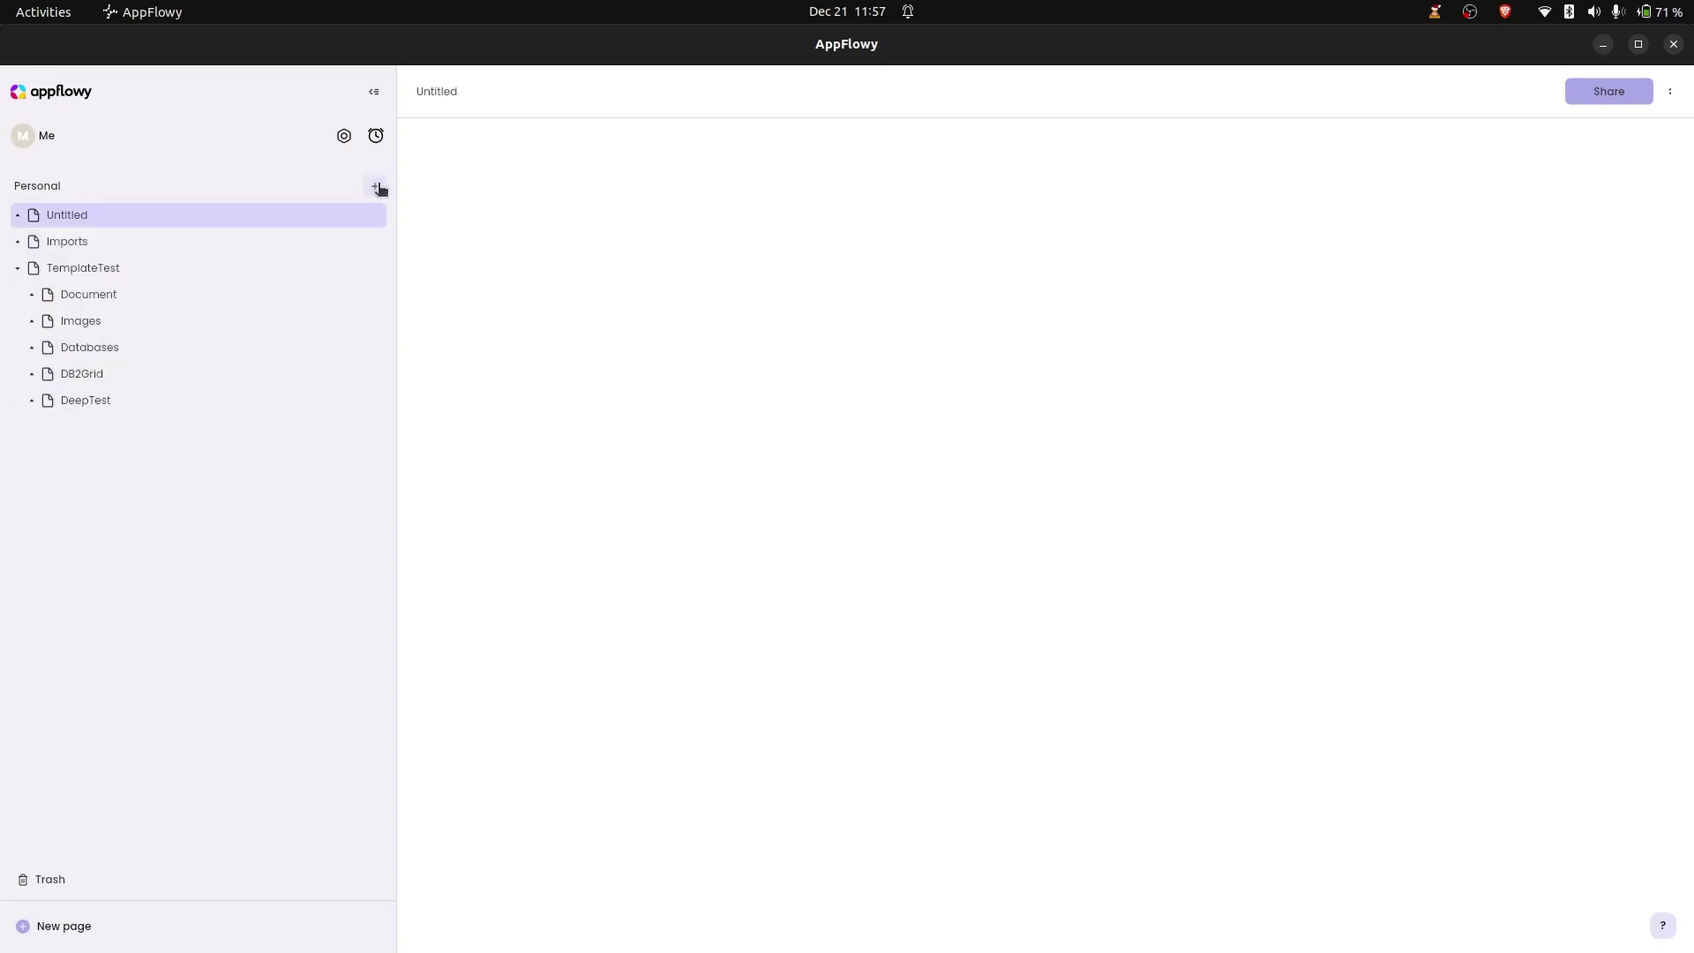
{"action": "left_click", "coordinate": [369, 218]}
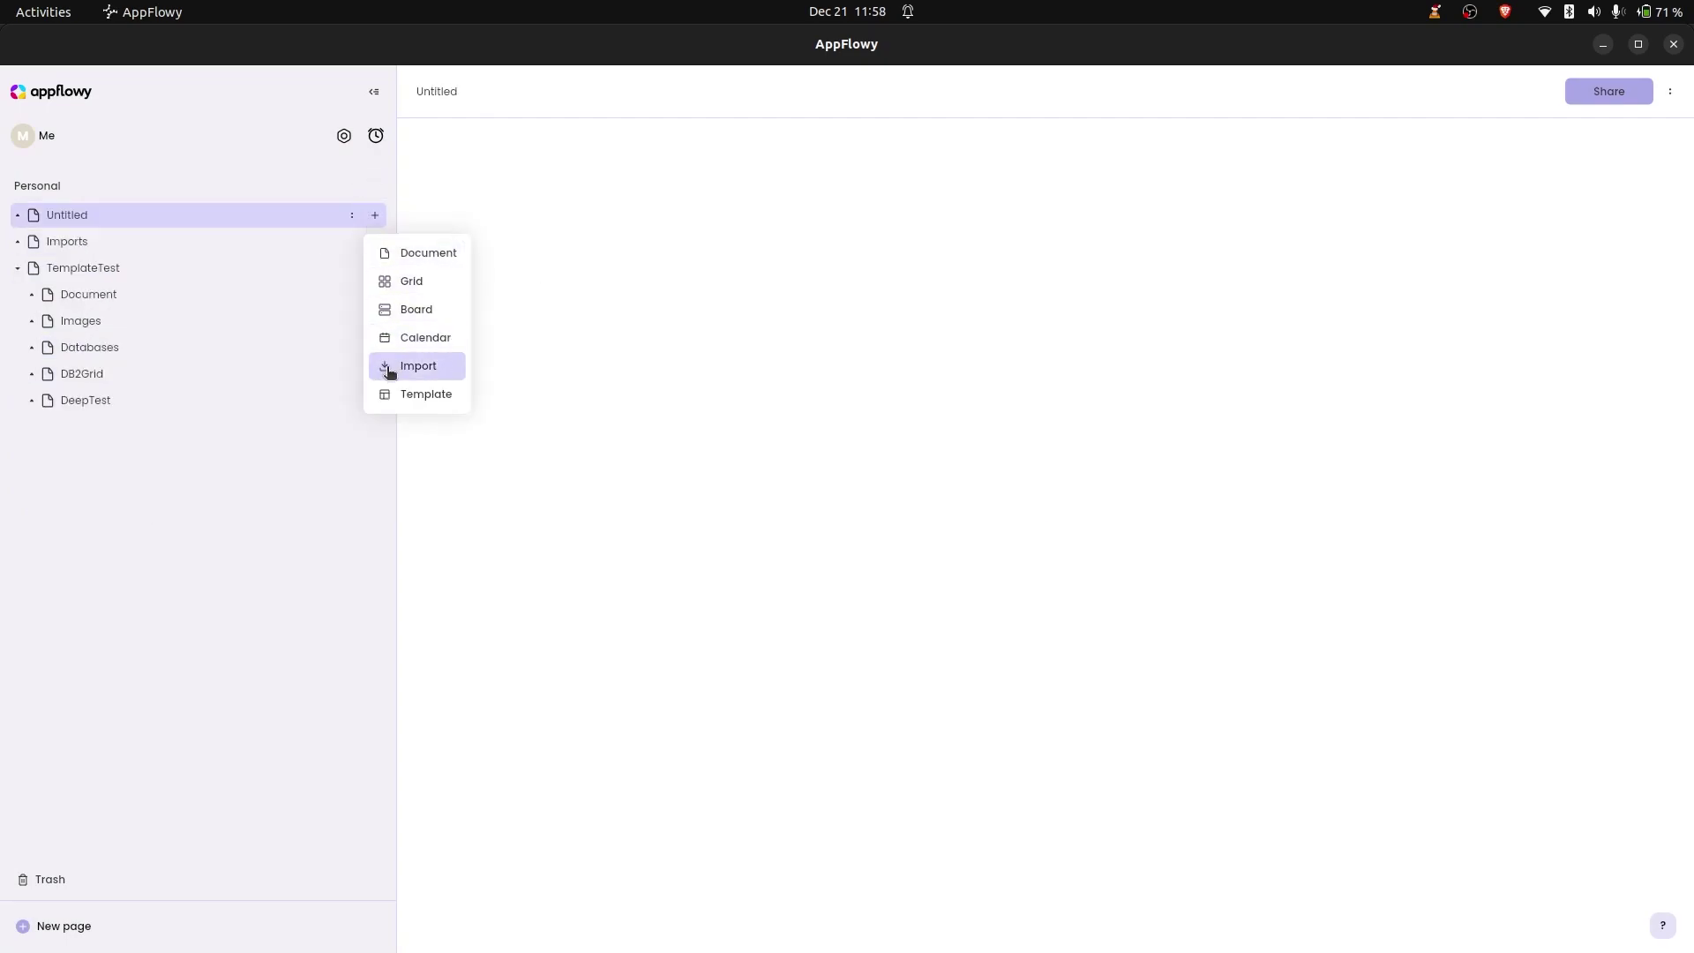
{"action": "left_click", "coordinate": [411, 390]}
{"action": "left_click", "coordinate": [778, 499]}
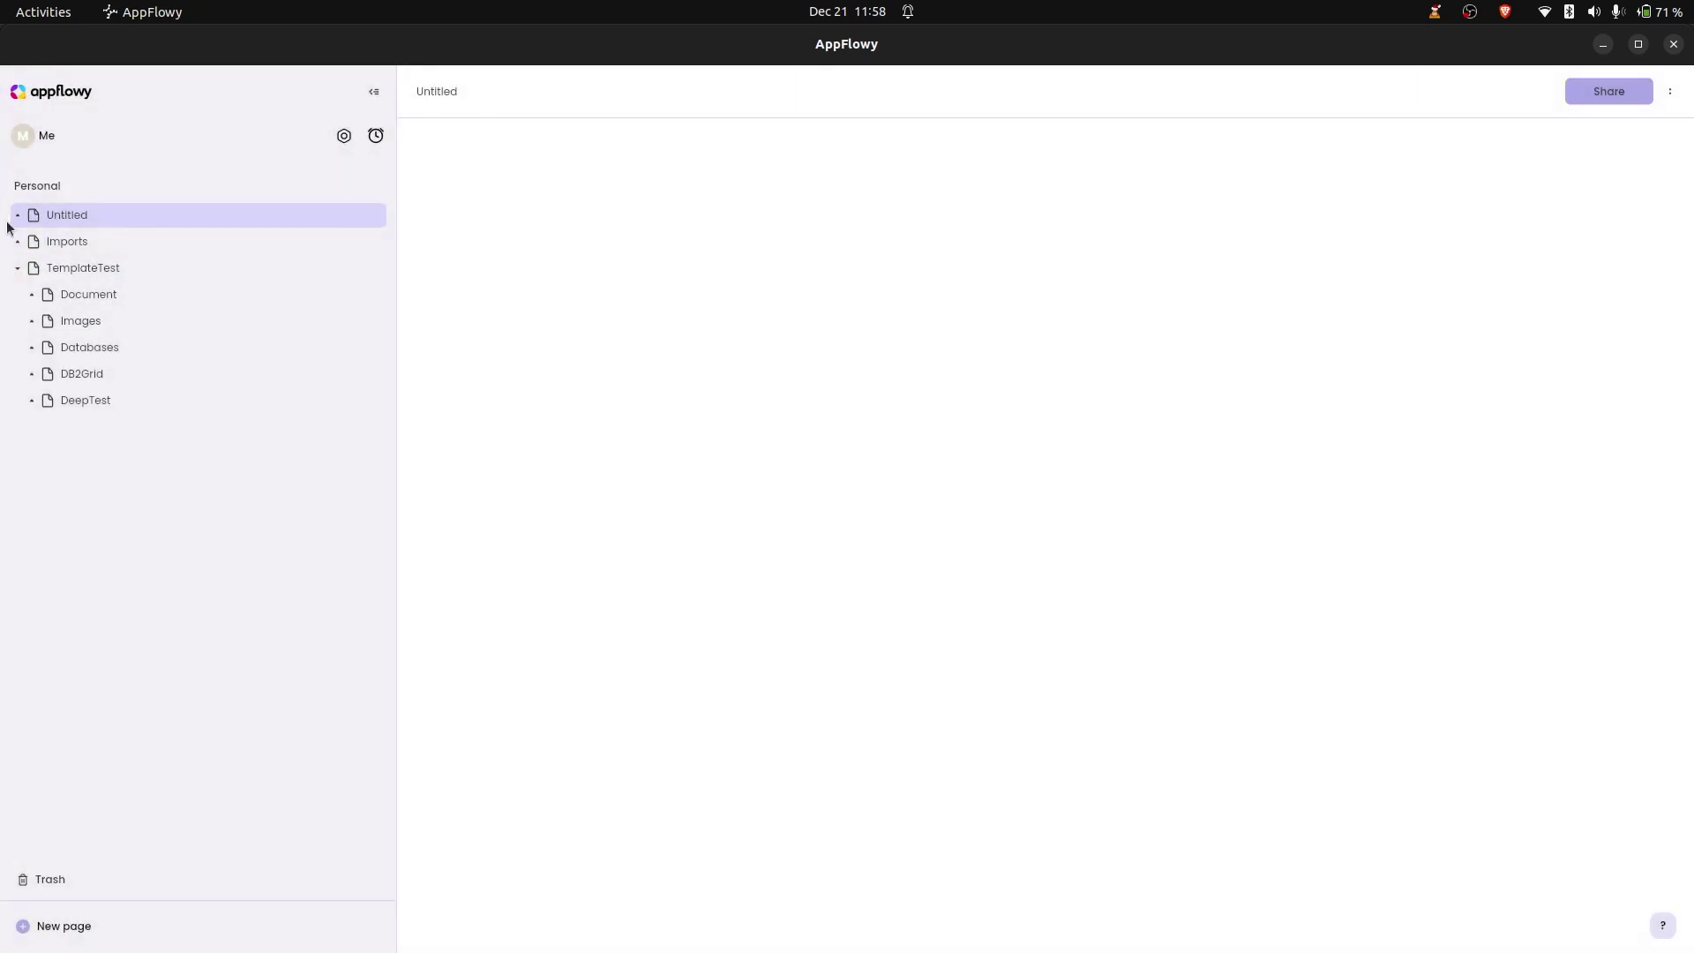
{"action": "left_click", "coordinate": [17, 215]}
{"action": "left_click", "coordinate": [79, 242]}
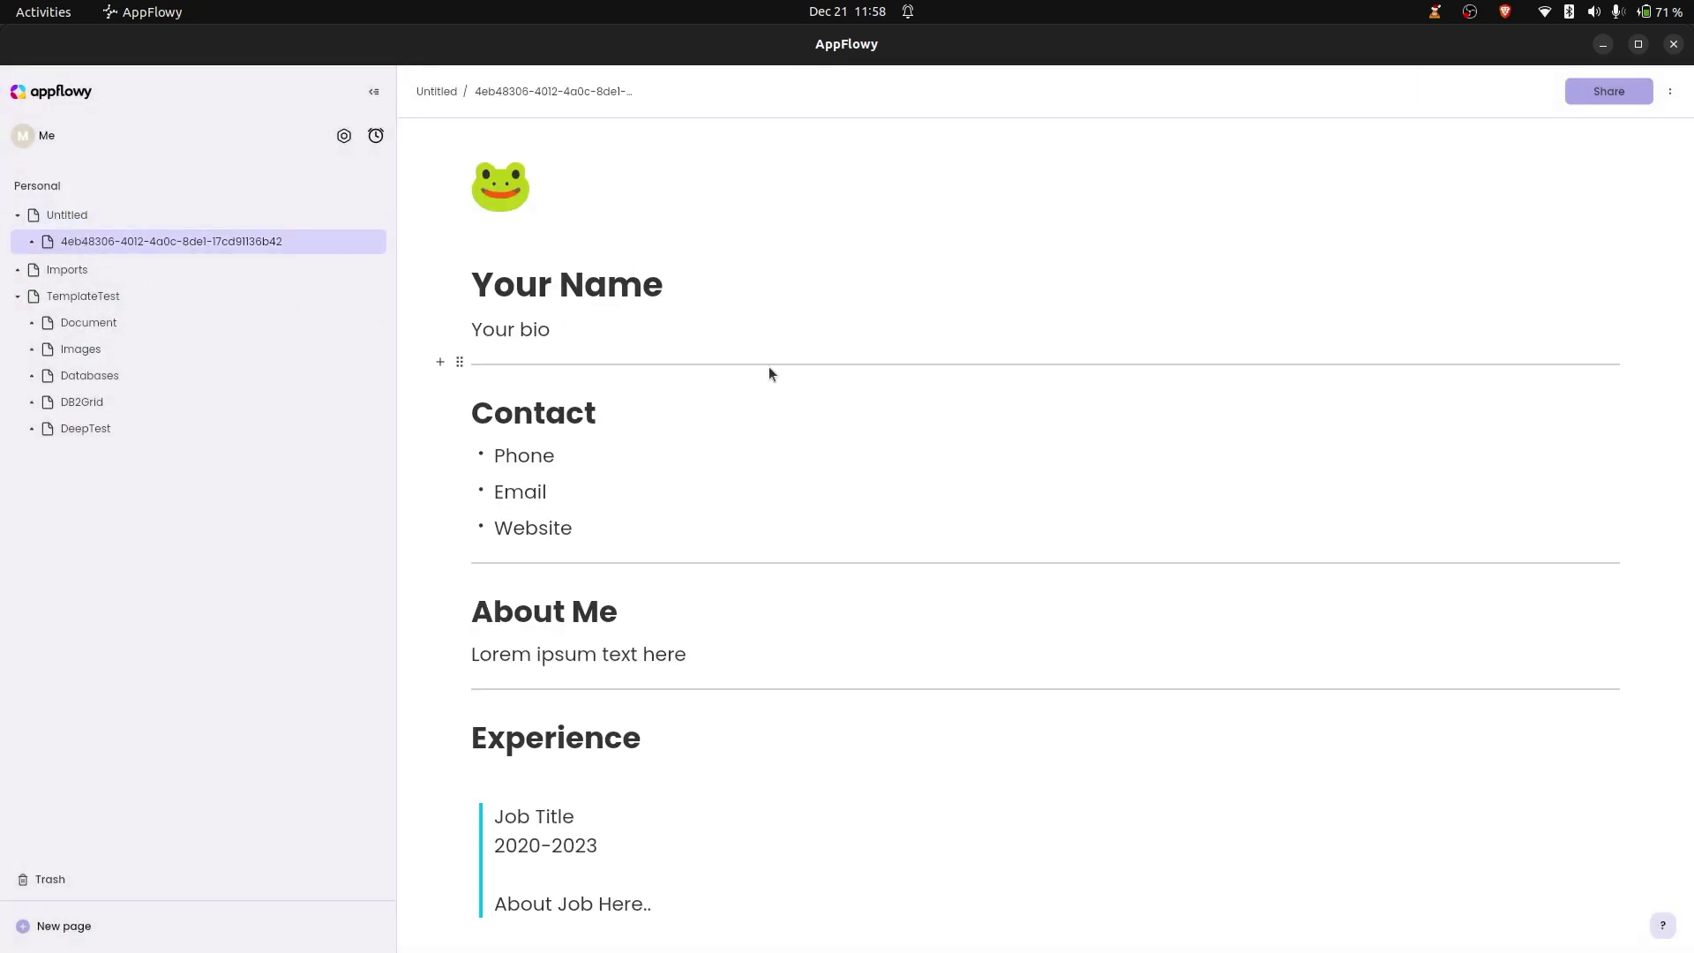
{"action": "scroll", "coordinate": [769, 367], "scroll_direction": "down", "scroll_amount": 2}
{"action": "scroll", "coordinate": [773, 388], "scroll_direction": "up", "scroll_amount": 2}
Add the ToDo List and Daily Journal templates as further Untitled subpages
{"action": "left_click", "coordinate": [374, 215]}
{"action": "left_click", "coordinate": [417, 393]}
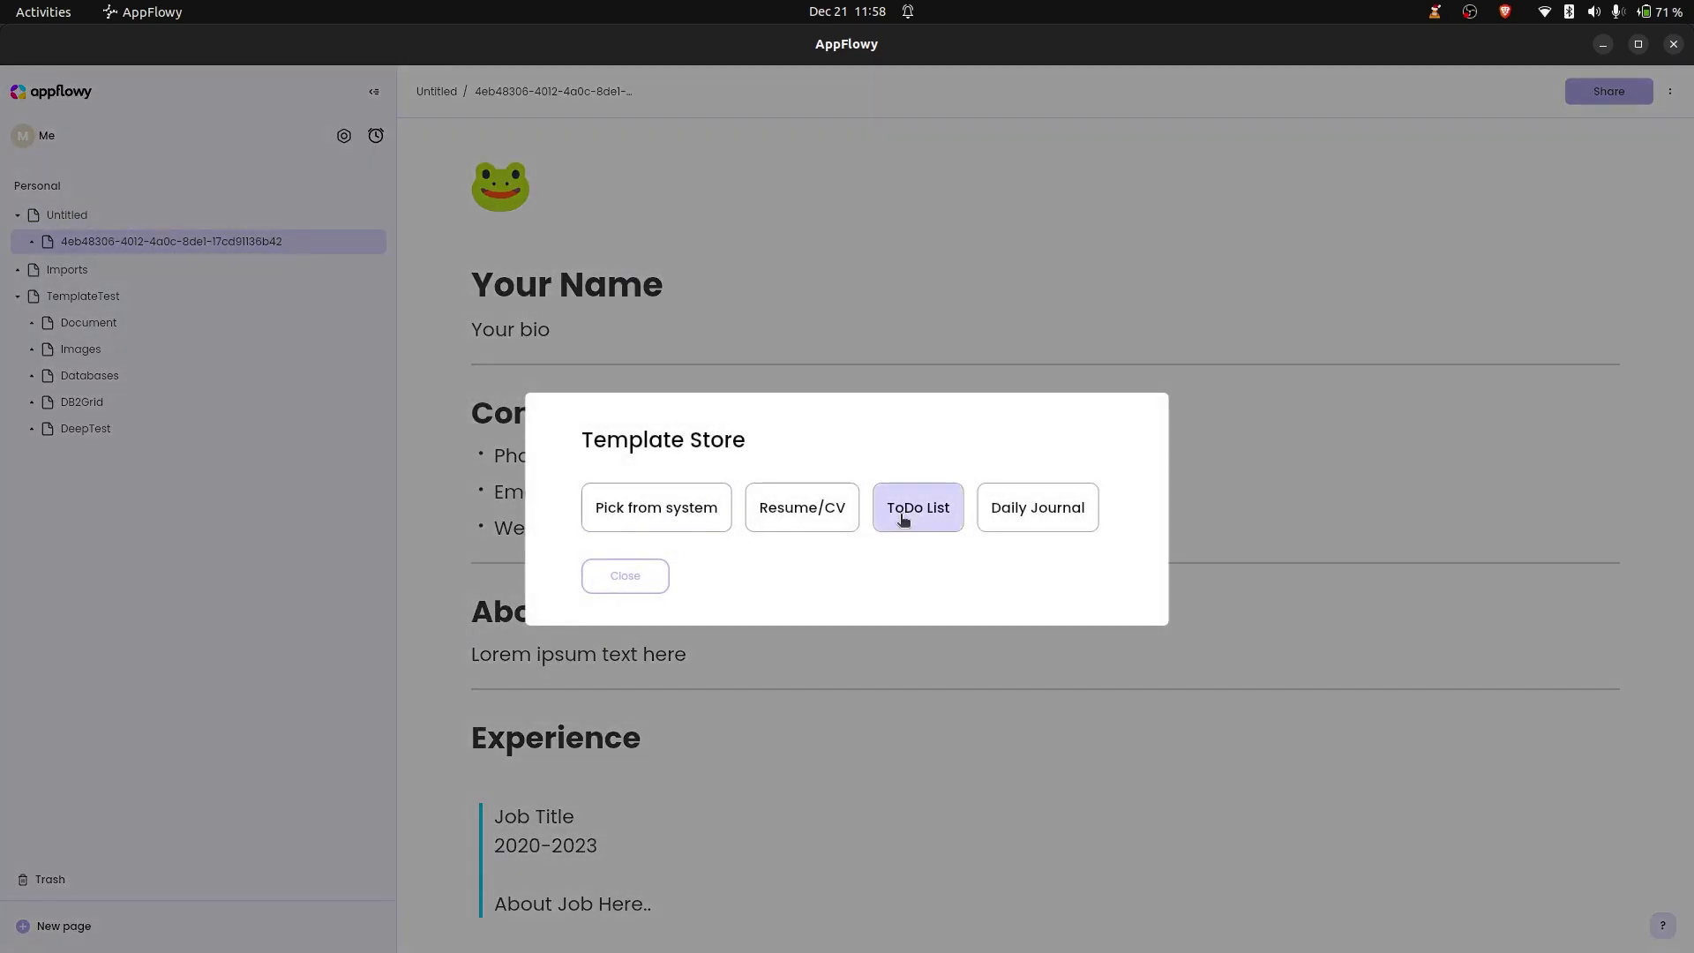
{"action": "left_click", "coordinate": [904, 520]}
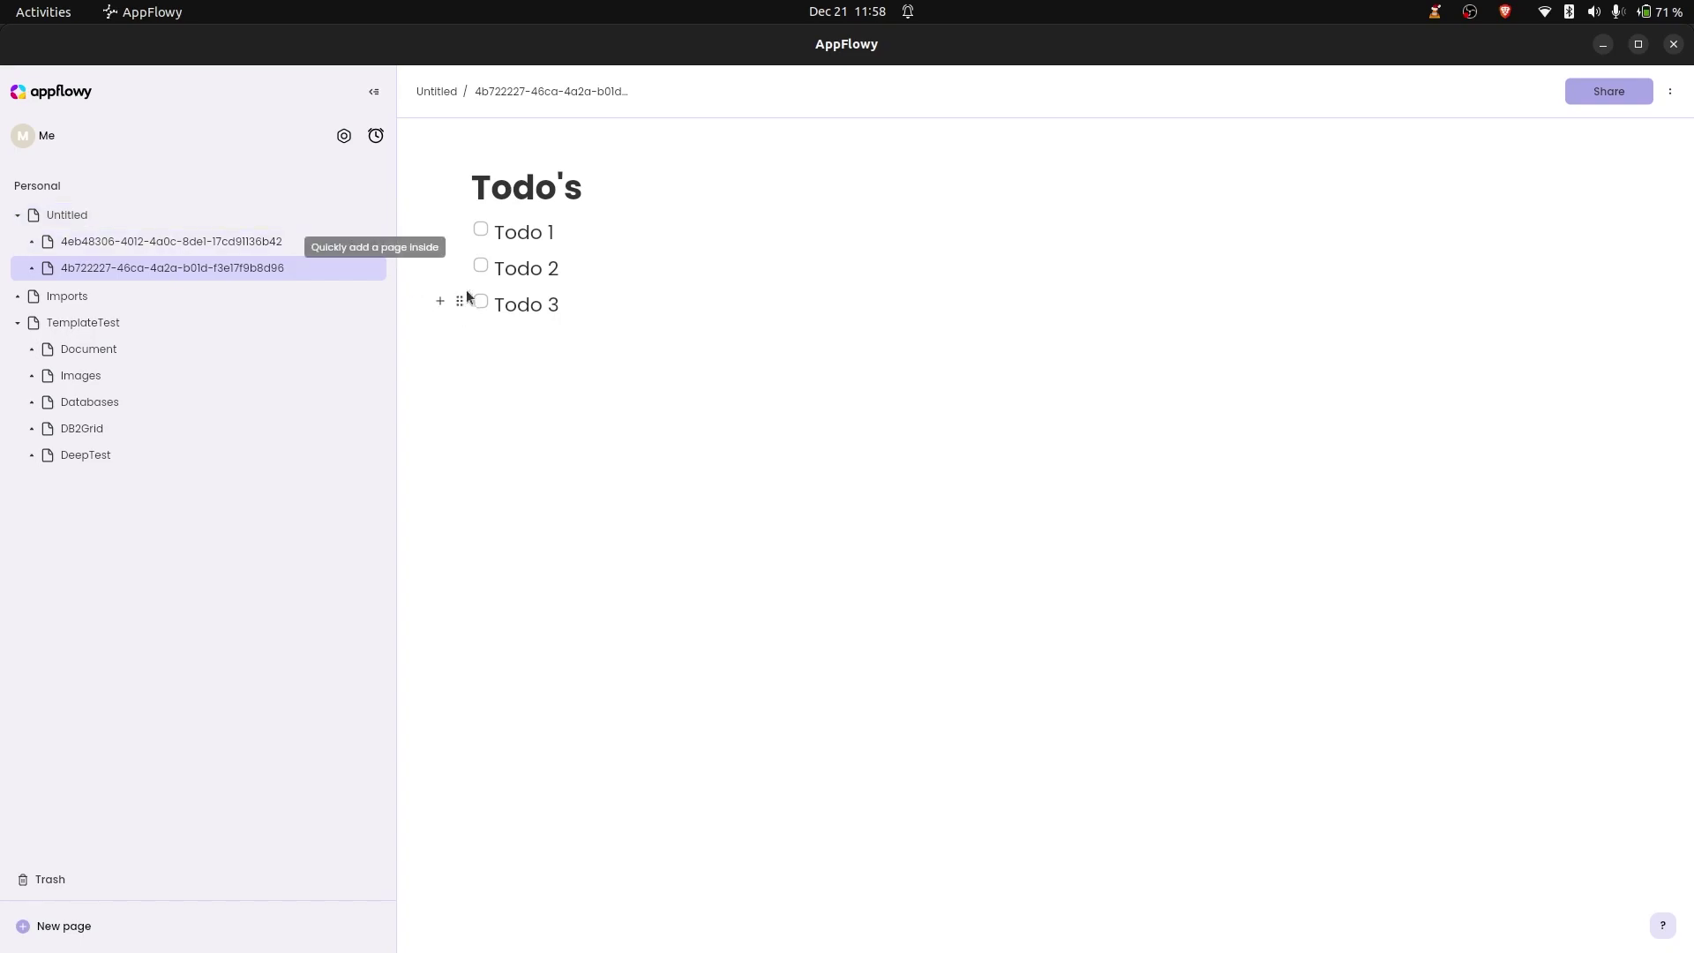
{"action": "left_click", "coordinate": [376, 218]}
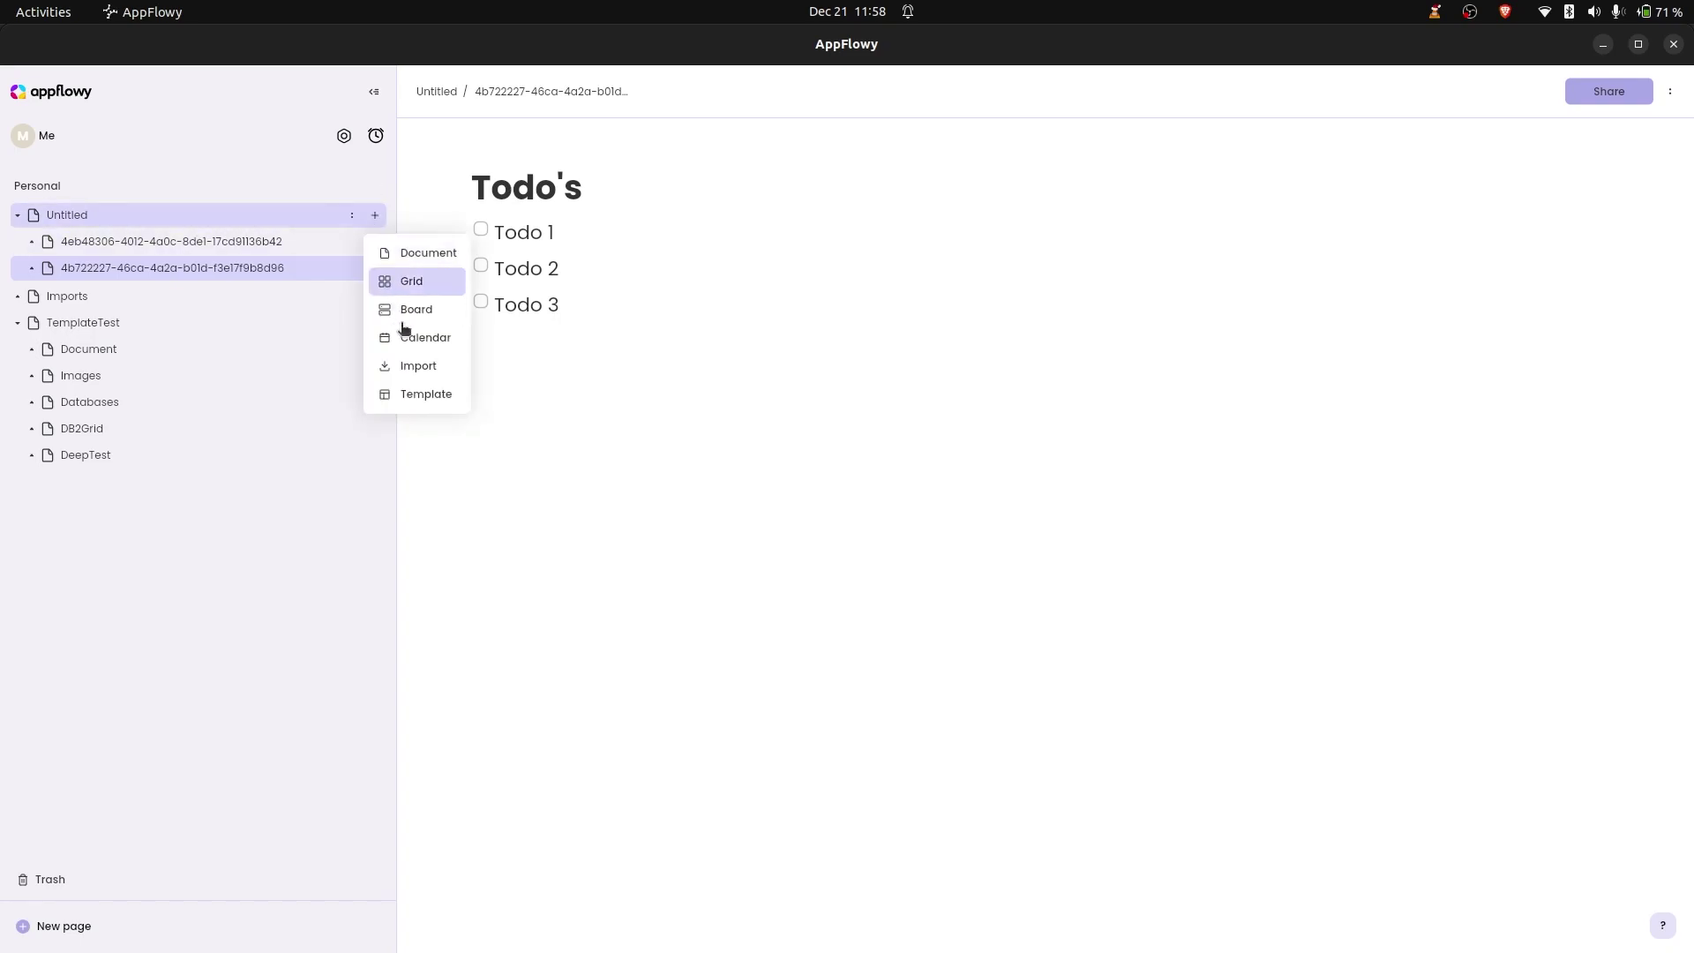
{"action": "left_click", "coordinate": [420, 393]}
{"action": "left_click", "coordinate": [1019, 509]}
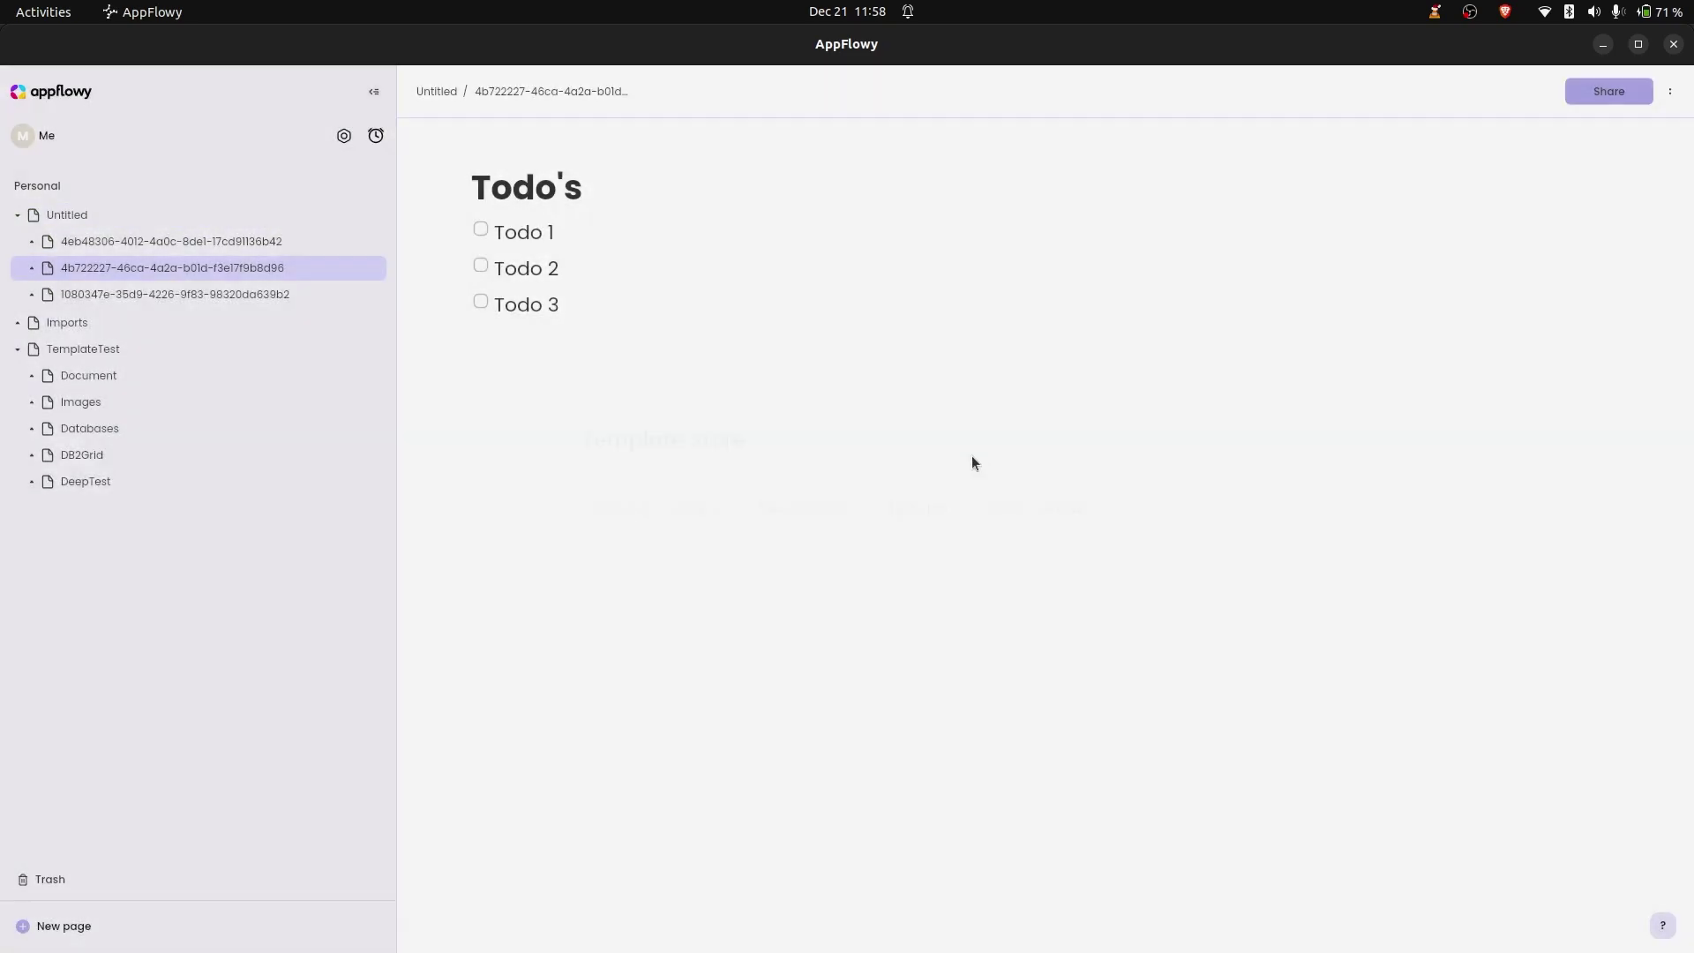
Open the Daily Journal page, toggle its subpages, and return to the Untitled page
{"action": "left_click", "coordinate": [28, 302]}
{"action": "left_click", "coordinate": [32, 299]}
{"action": "left_click", "coordinate": [34, 296]}
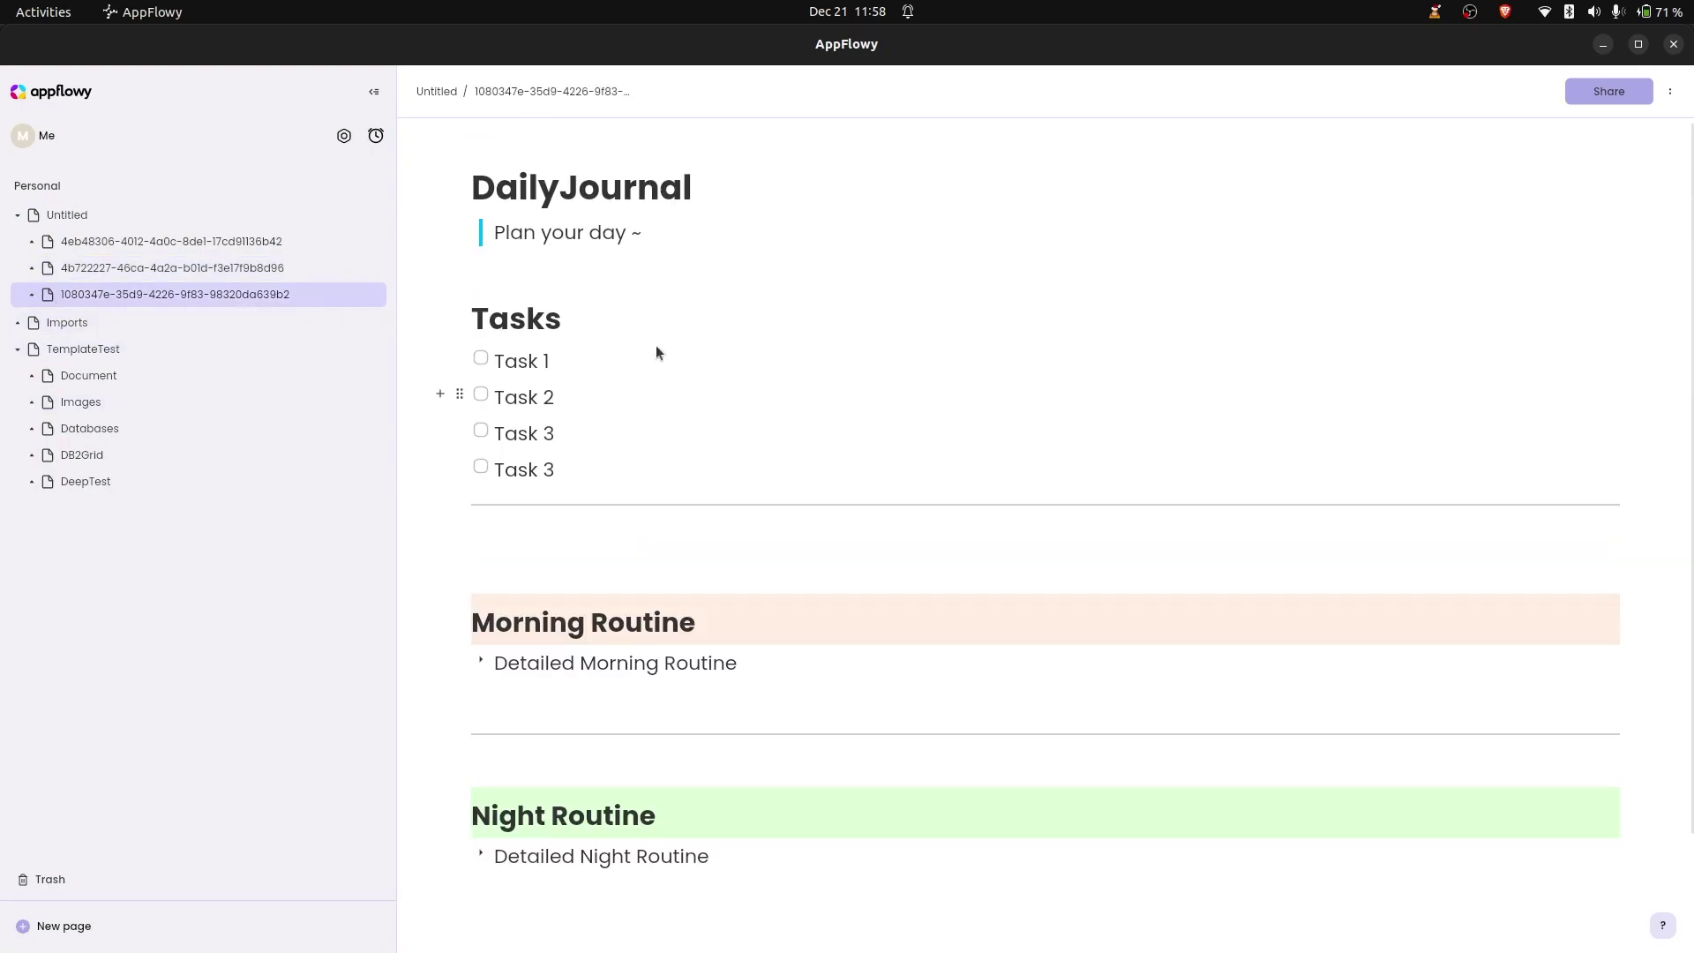
{"action": "left_click", "coordinate": [143, 214]}
{"action": "left_click", "coordinate": [375, 216]}
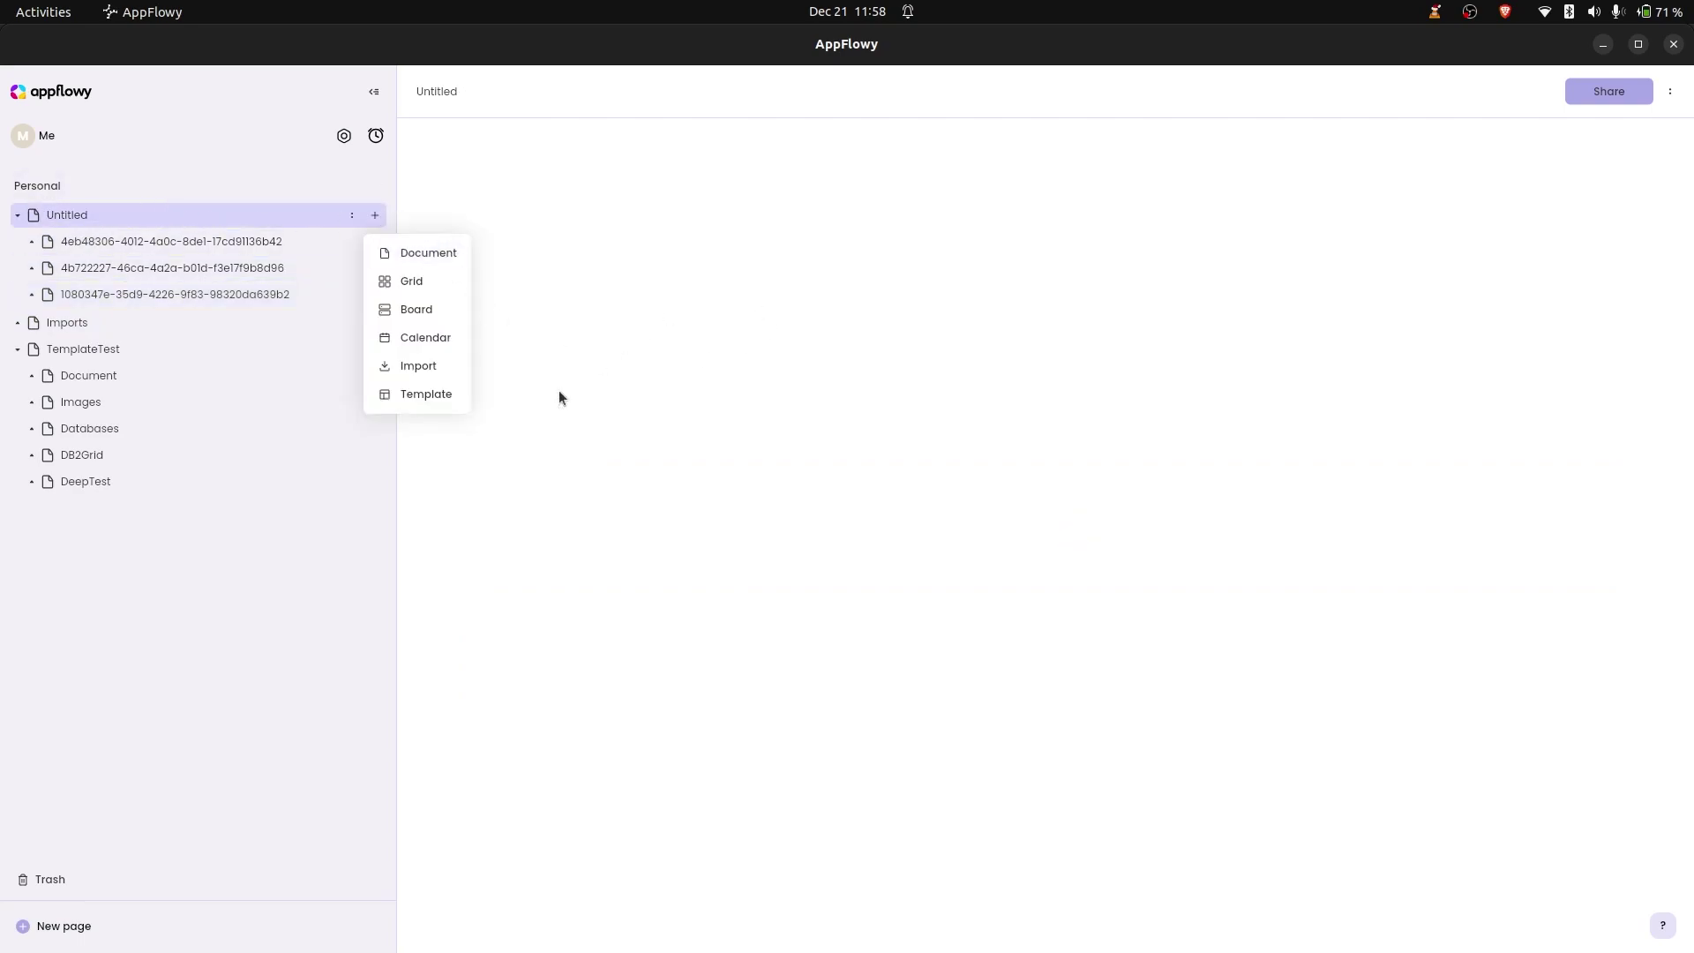
Open the Template Store for adding a template inside Untitled
{"action": "left_click", "coordinate": [446, 393]}
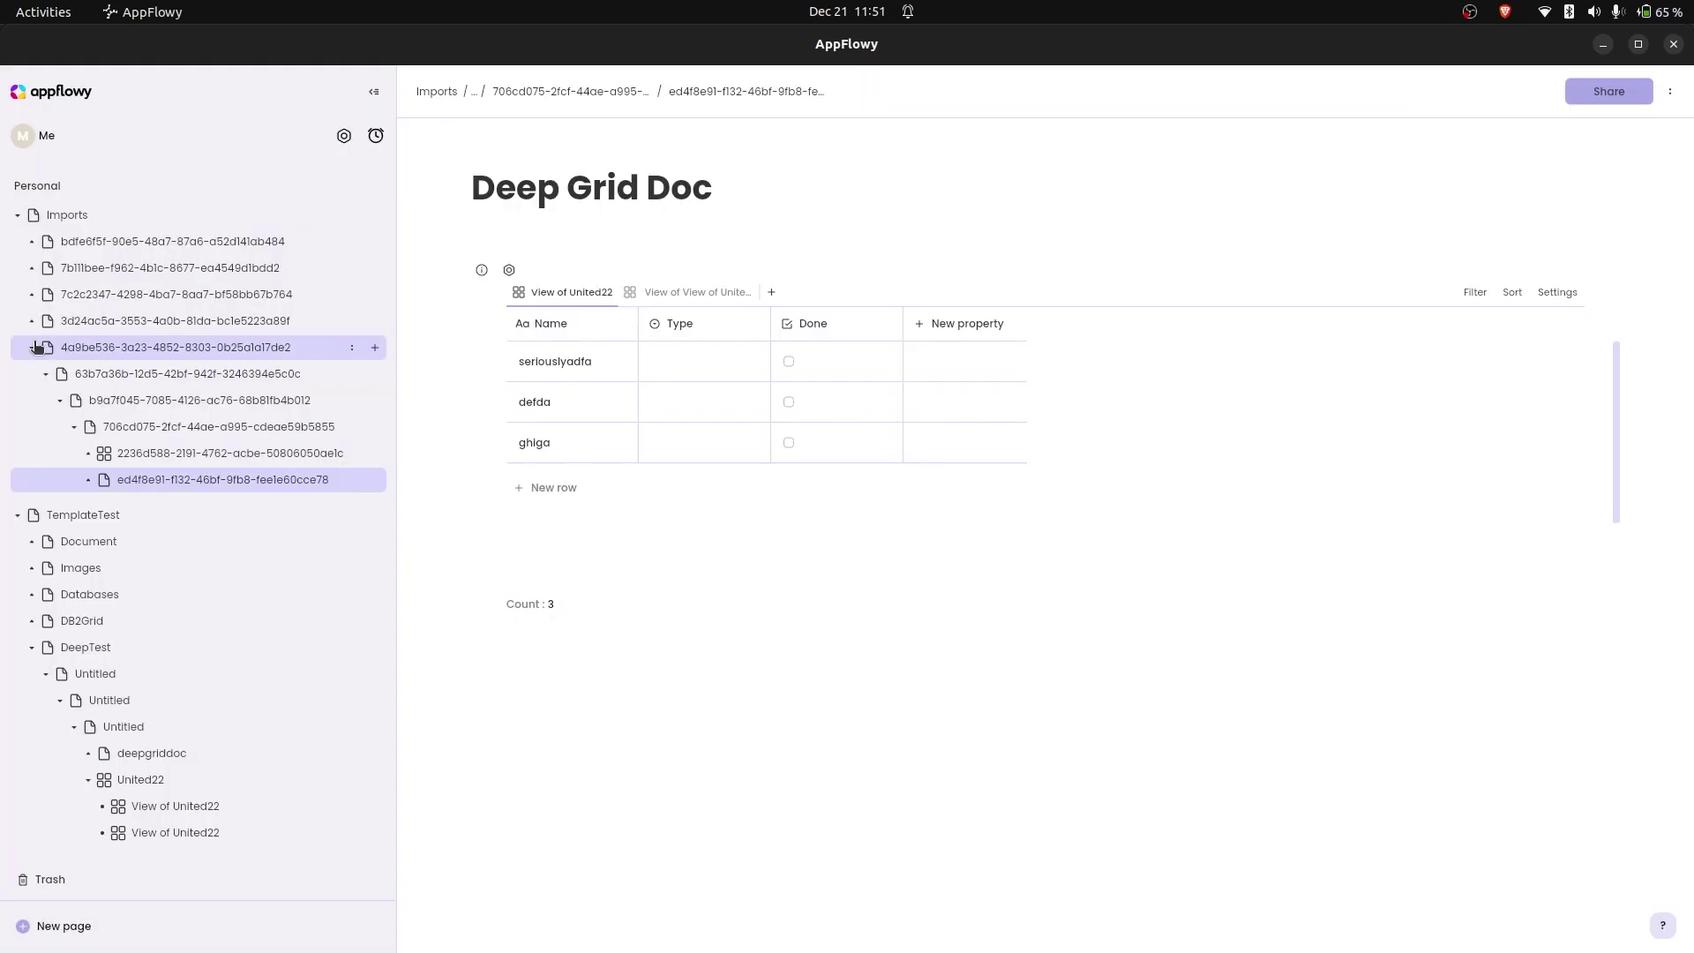
Collapse the 4a9be536 and DeepTest branches and open the TemplateTest page
{"action": "left_click", "coordinate": [34, 347]}
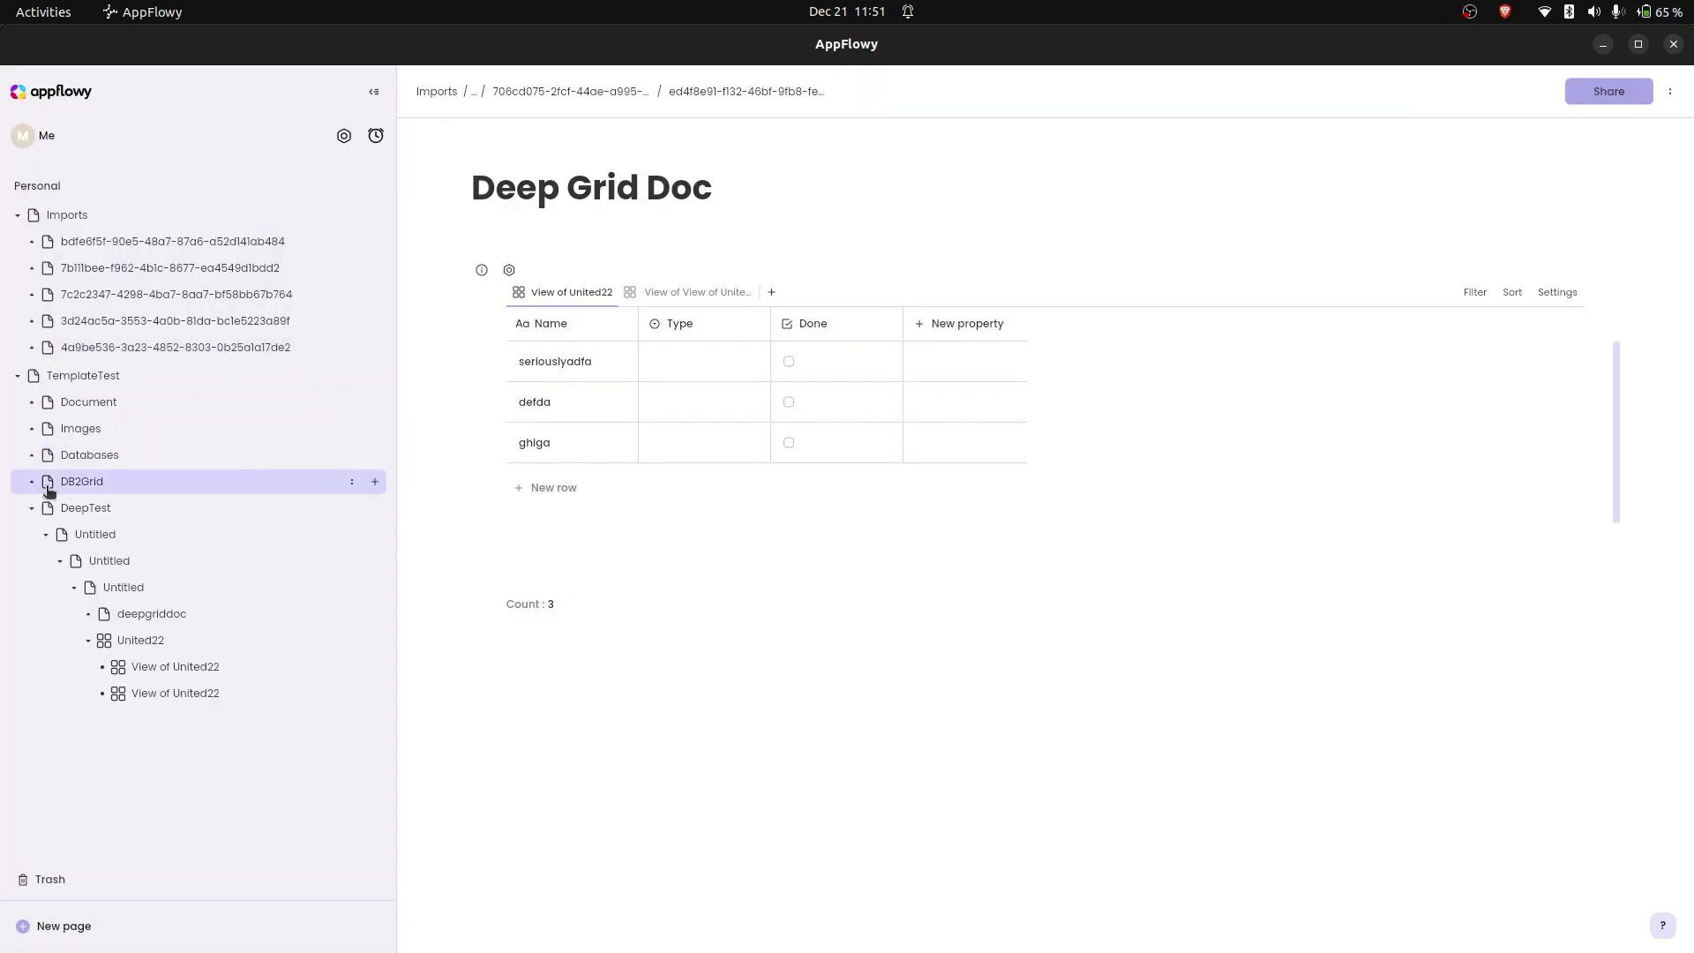
{"action": "left_click", "coordinate": [33, 507]}
{"action": "left_click", "coordinate": [152, 373]}
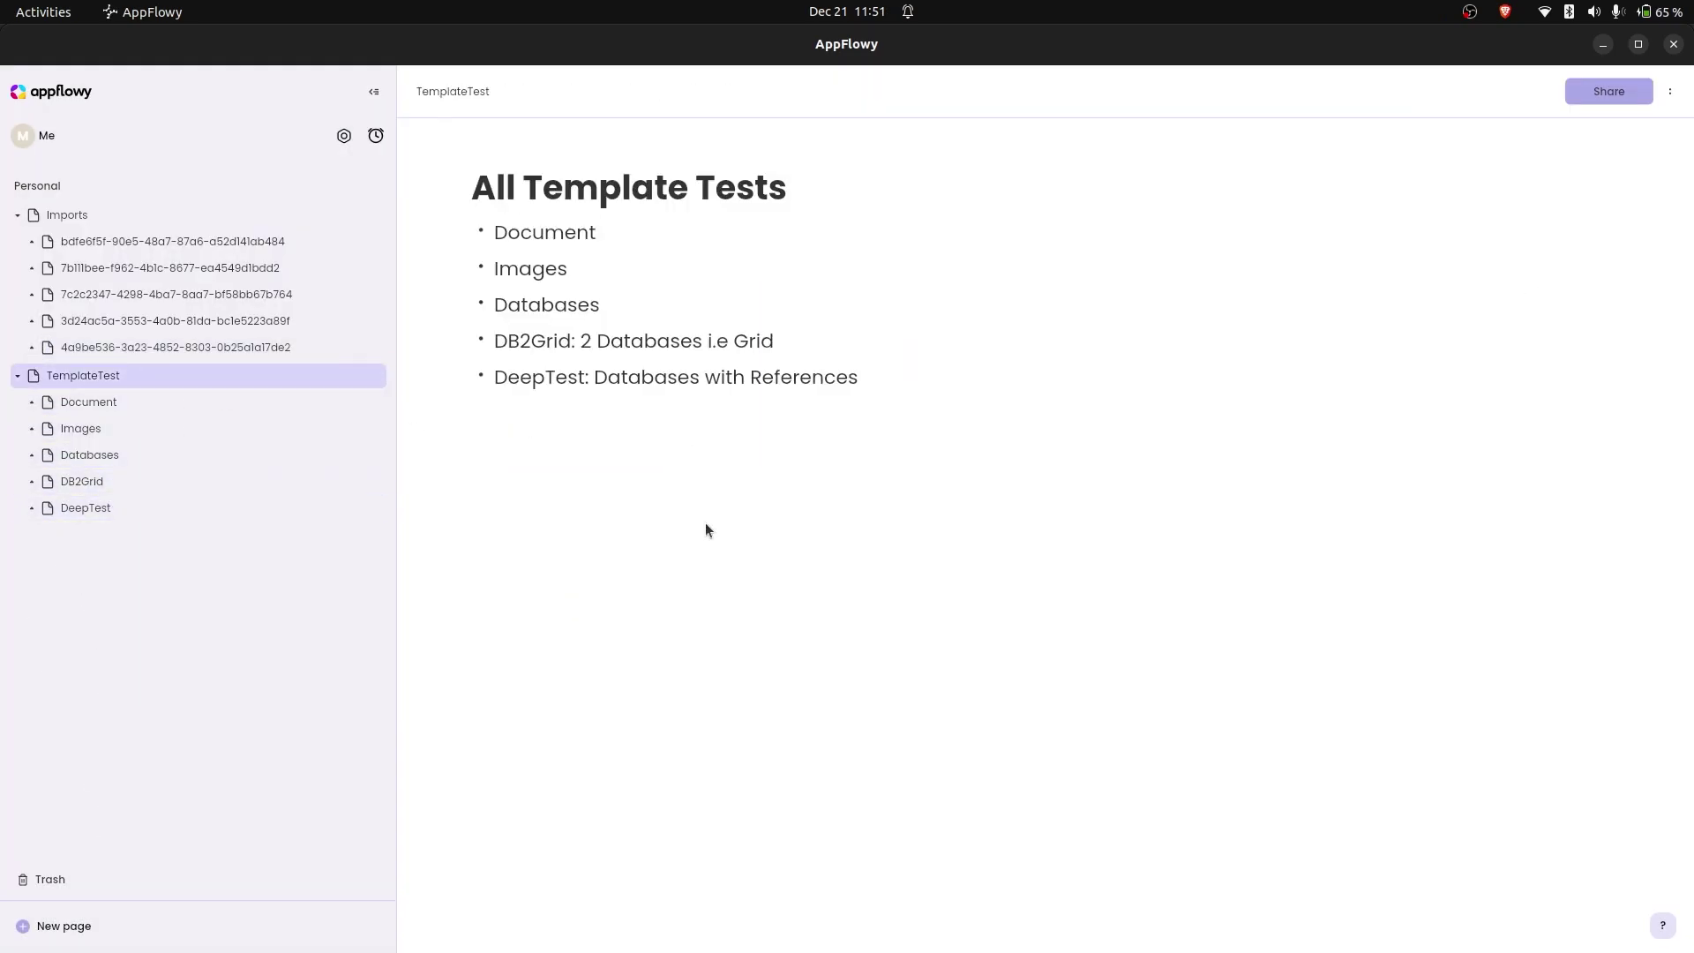
Select the TemplateTest page text, including References up to the title, then clear the selection
{"action": "key", "text": "ctrl+a"}
{"action": "left_click", "coordinate": [921, 385]}
{"action": "left_click_drag", "start_coordinate": [919, 380], "coordinate": [681, 288]}
{"action": "left_click", "coordinate": [859, 360]}
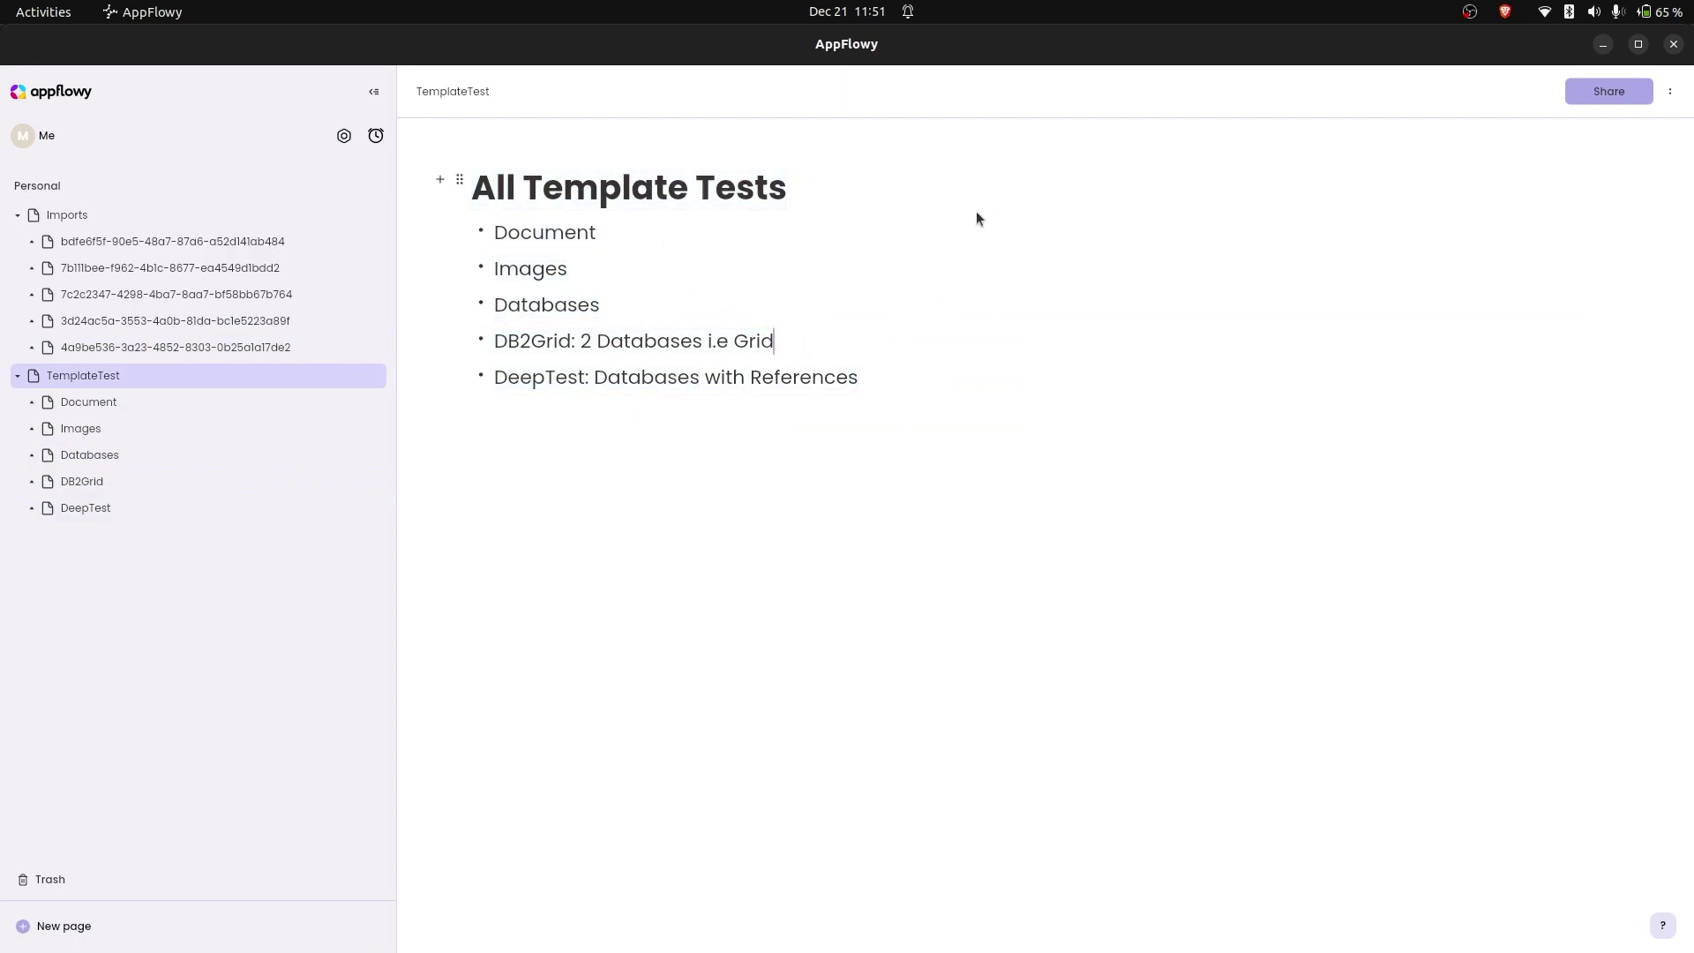